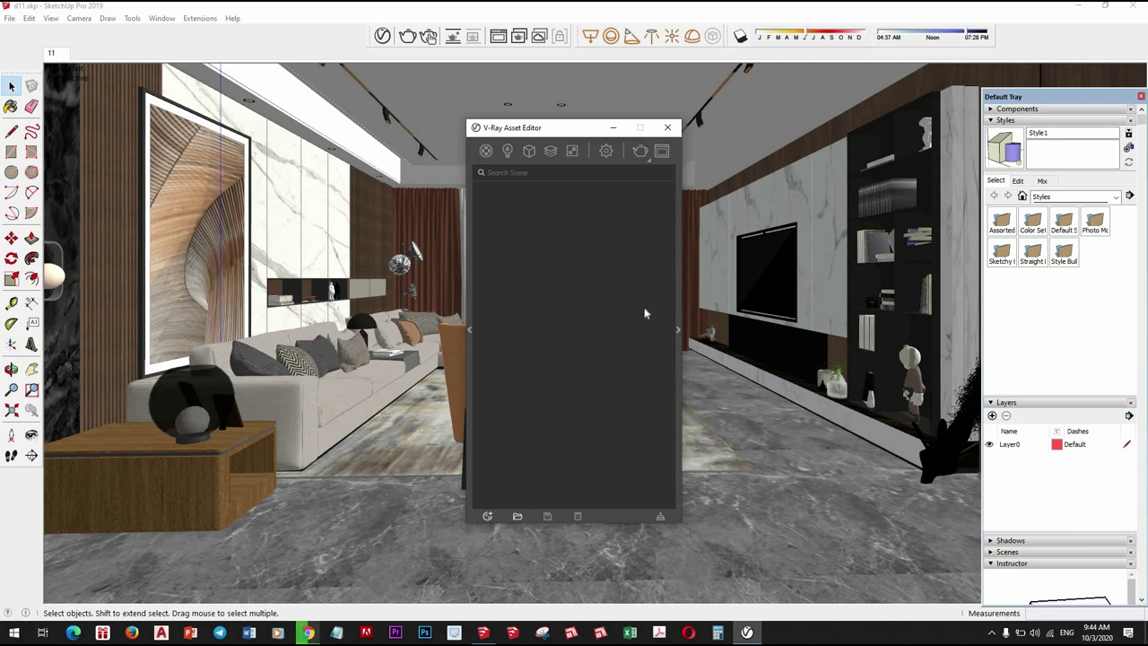
# In the Asset Editor Settings, set the camera Exposure Value to 12
pyautogui.click(678, 330)
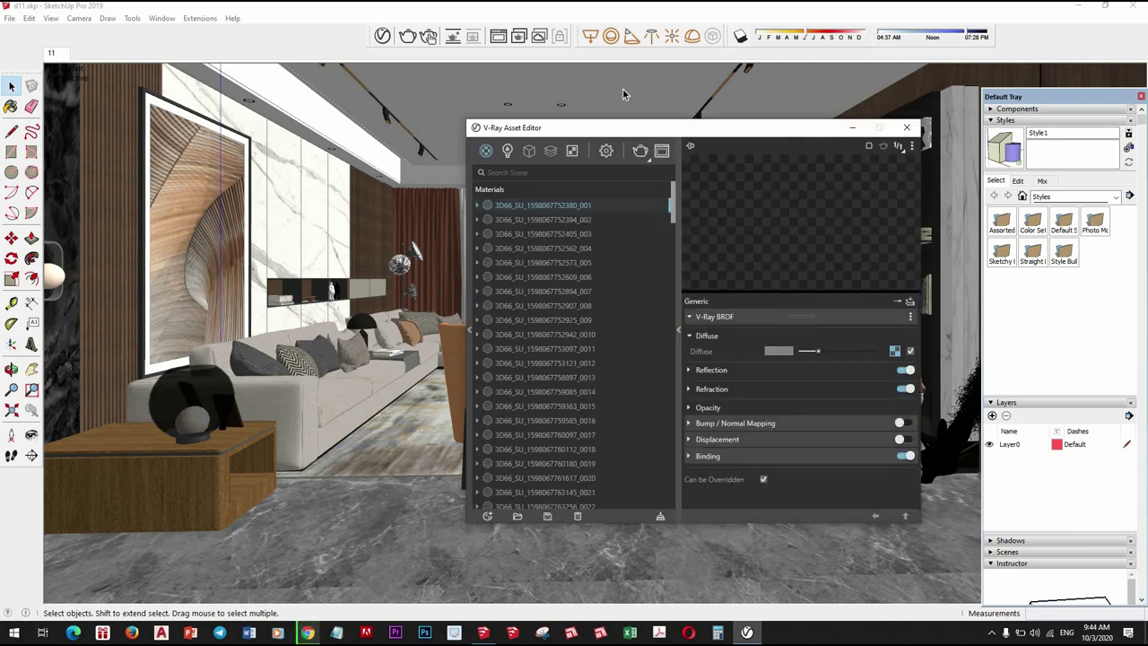
pyautogui.click(677, 328)
pyautogui.click(606, 150)
pyautogui.click(533, 271)
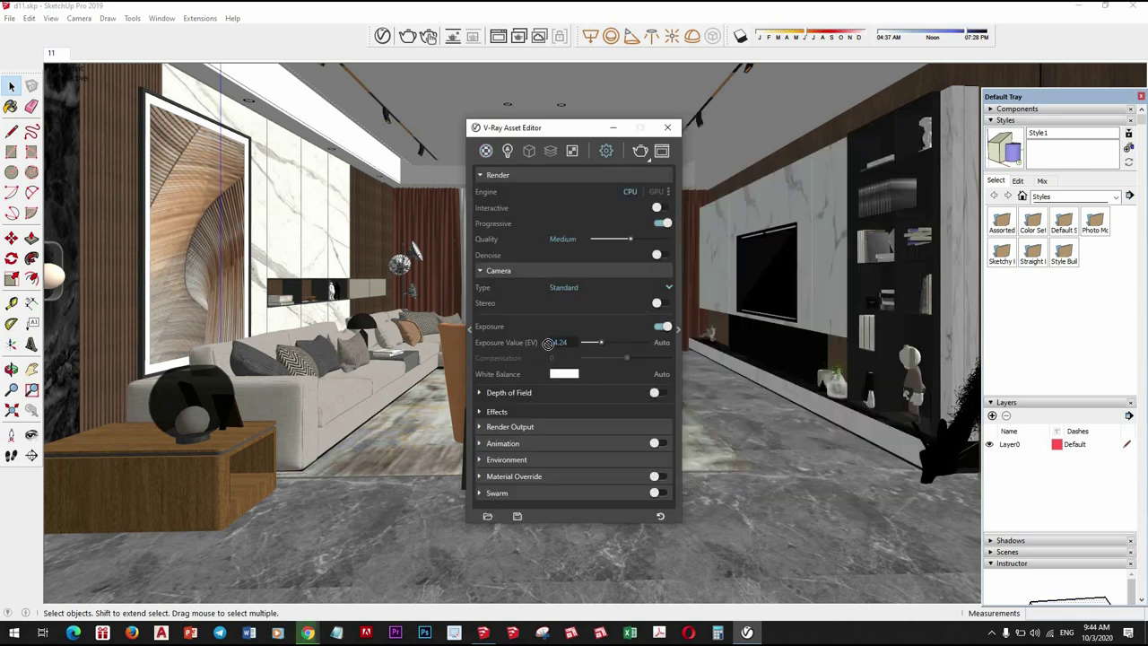
# Turn Progressive off and review the Render Output, Animation and advanced render parameters
pyautogui.click(556, 425)
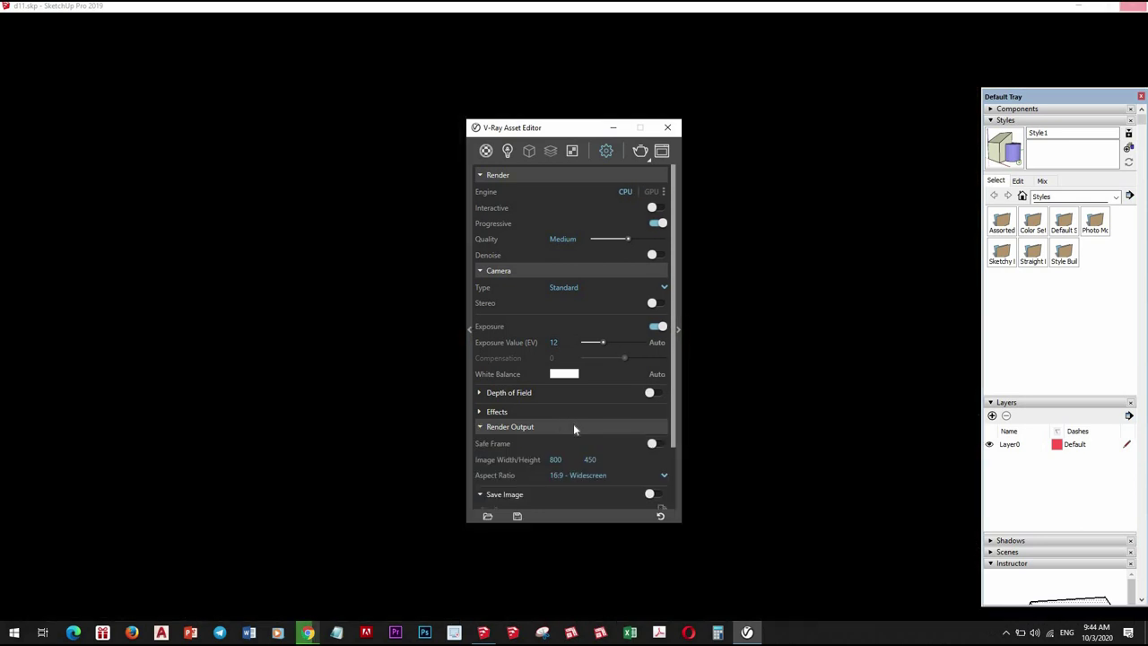
pyautogui.click(573, 425)
pyautogui.click(551, 441)
pyautogui.click(569, 427)
pyautogui.click(570, 427)
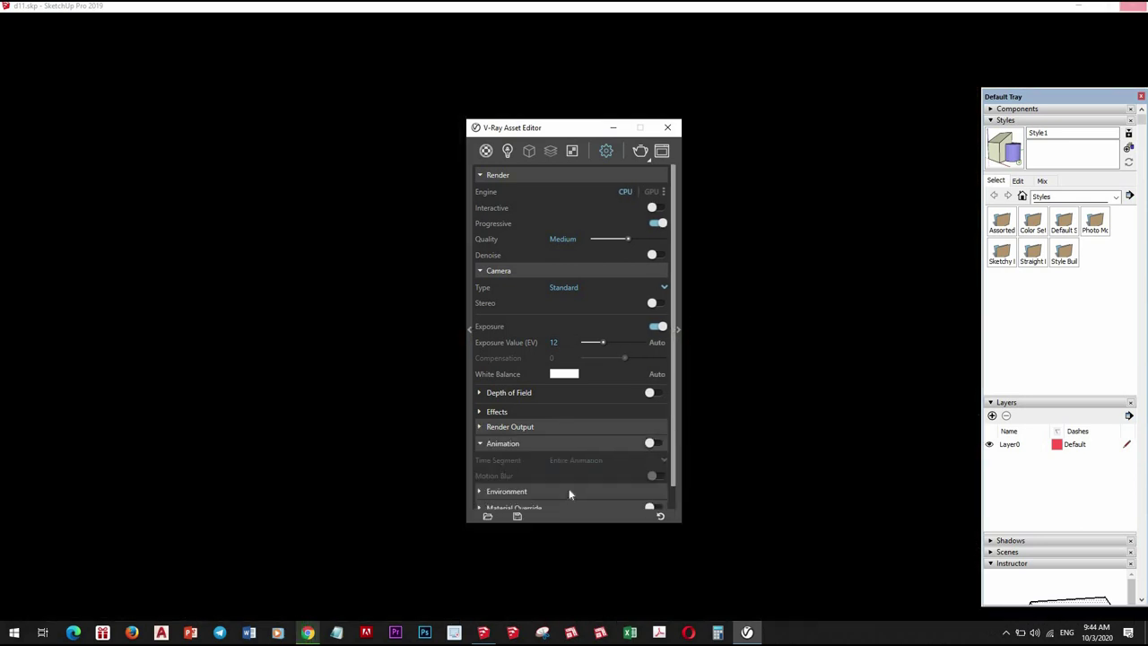
pyautogui.click(568, 442)
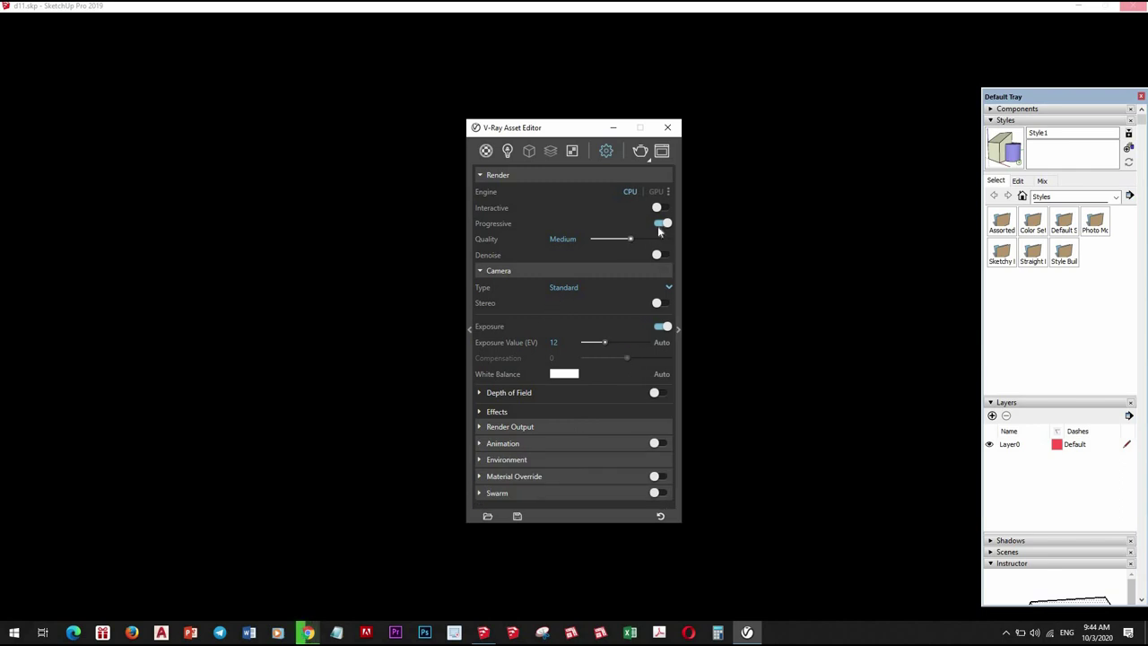
pyautogui.click(680, 327)
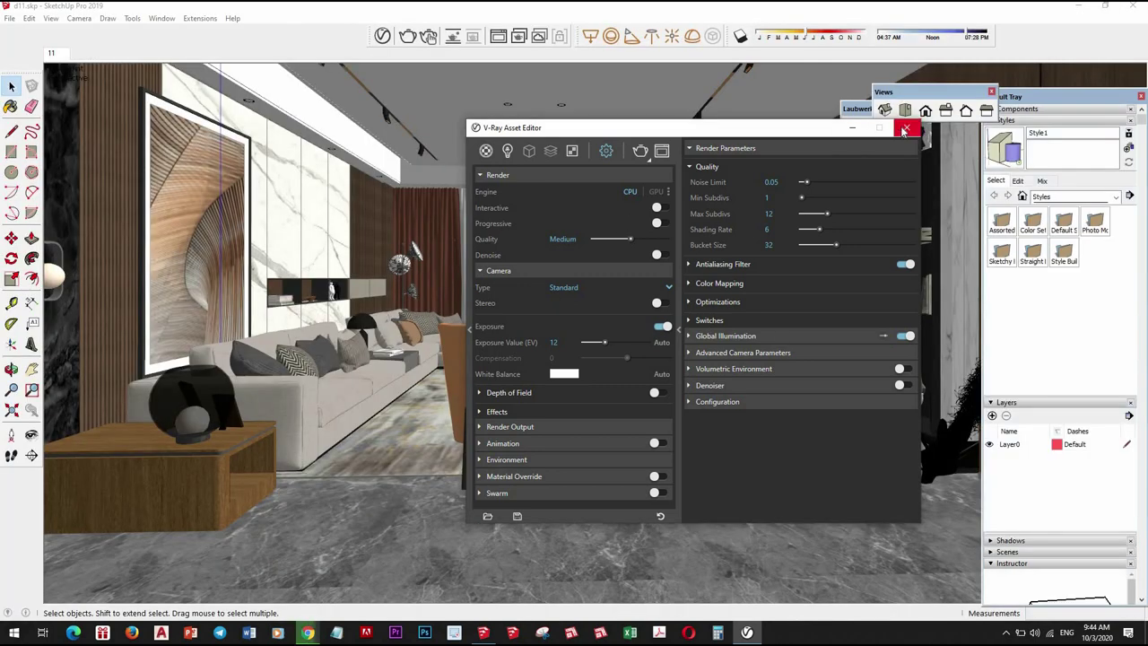
# Reopen the Asset Editor settings and launch the V-Ray render
pyautogui.click(485, 150)
pyautogui.click(905, 130)
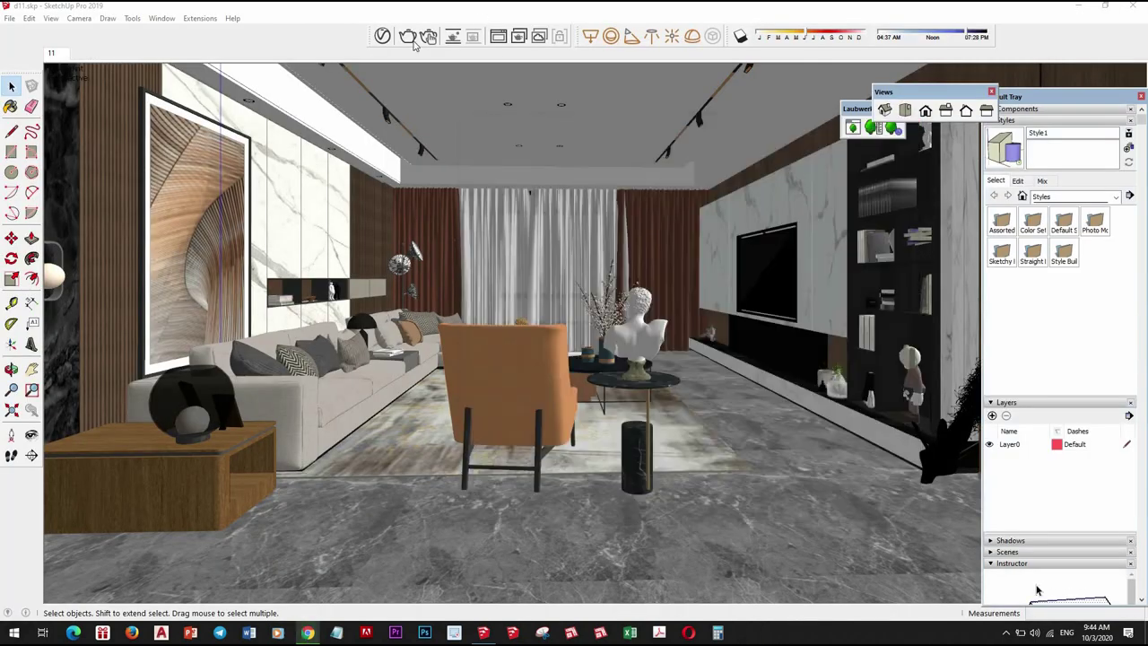
pyautogui.click(382, 36)
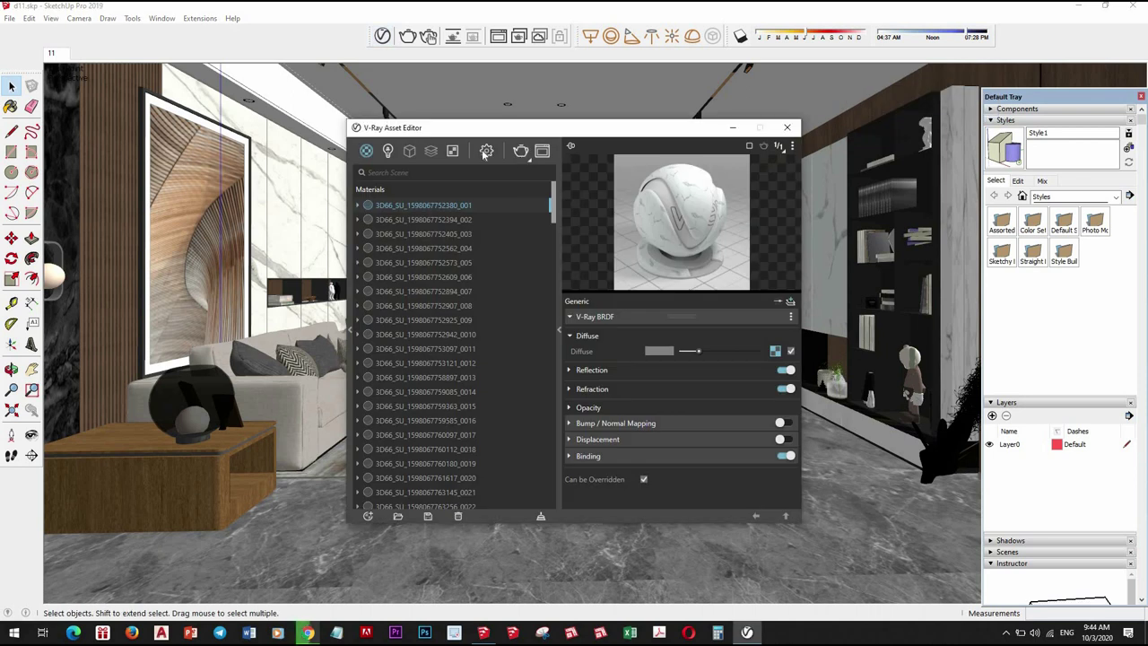
pyautogui.click(486, 151)
pyautogui.click(408, 36)
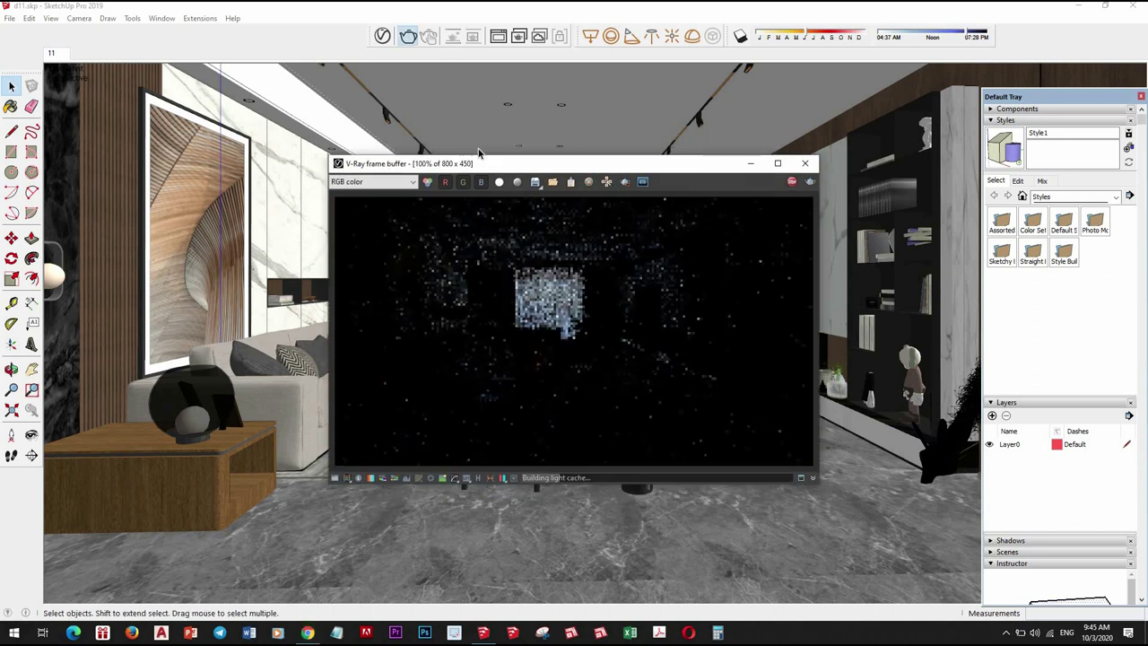
# Close the V-Ray frame buffer after the light cache pass has run
pyautogui.click(805, 163)
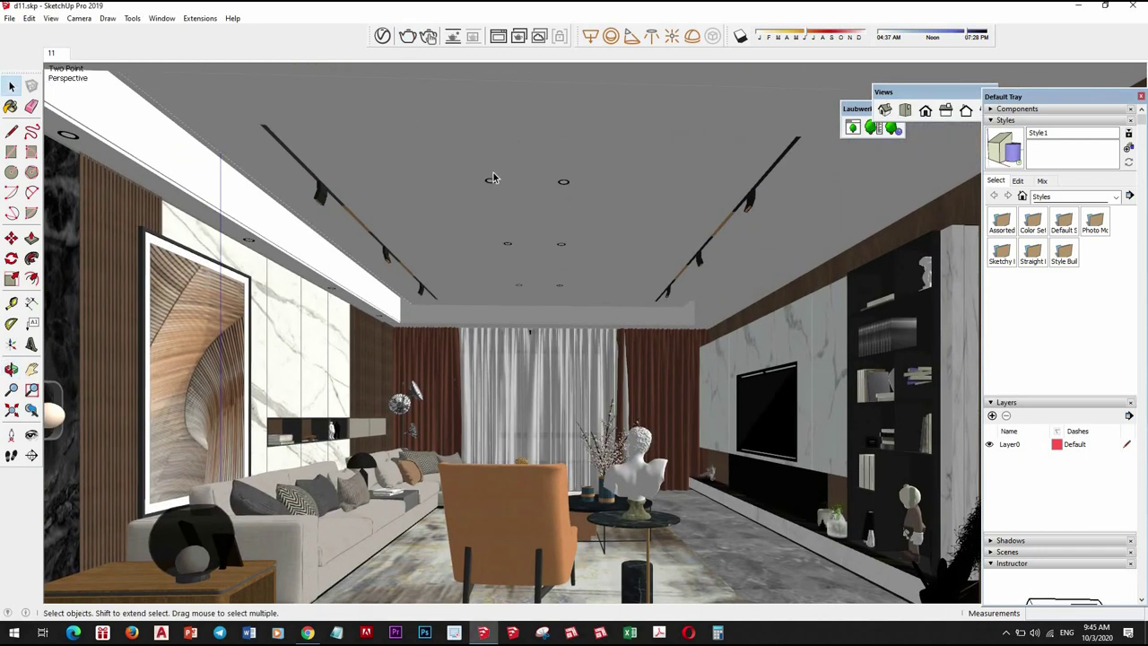
# Orbit up to a ceiling downlight and open it for editing
pyautogui.moveTo(449, 333); pyautogui.dragTo(467, 225, button='middle')
pyautogui.scroll(5, 480, 321)
pyautogui.doubleClick(480, 326)
pyautogui.scroll(1, 480, 325)
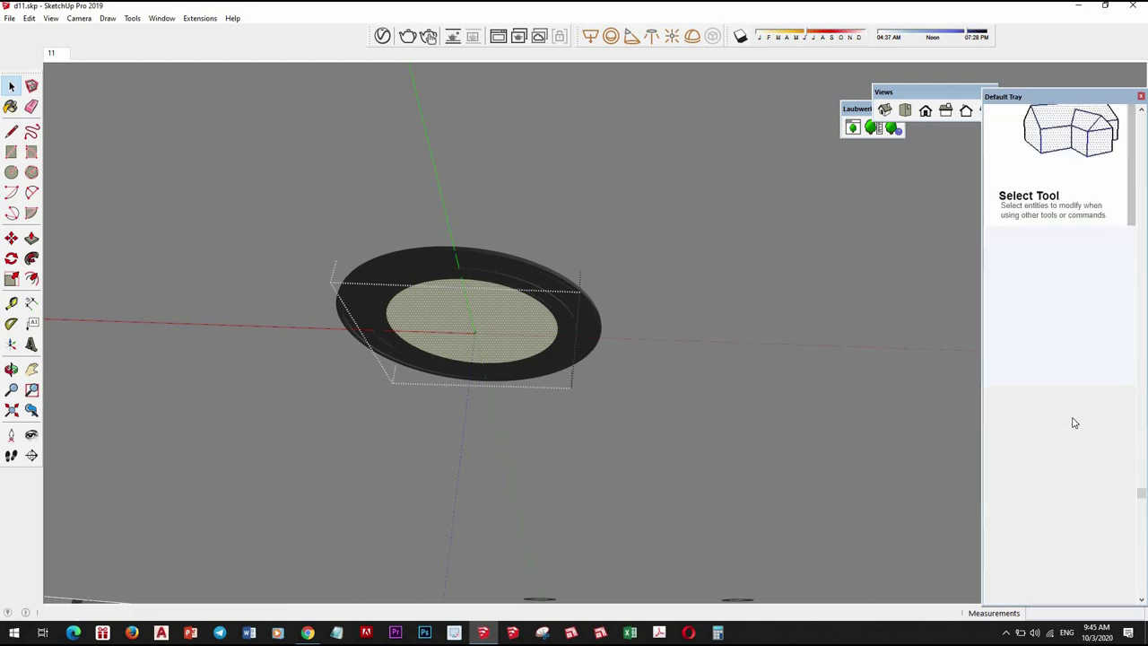
# Paint the downlight's inner face with Color G06 from the Colors library
pyautogui.press('b')
pyautogui.click(1117, 459)
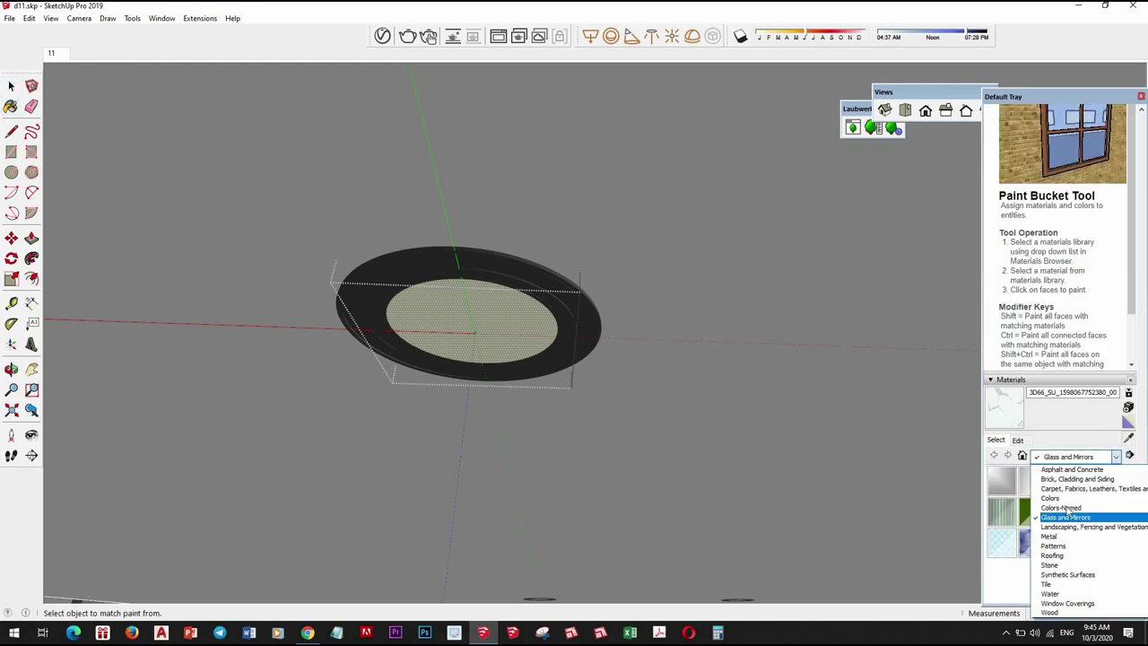
pyautogui.click(1077, 507)
pyautogui.click(1078, 523)
pyautogui.scroll(-5, 1067, 521)
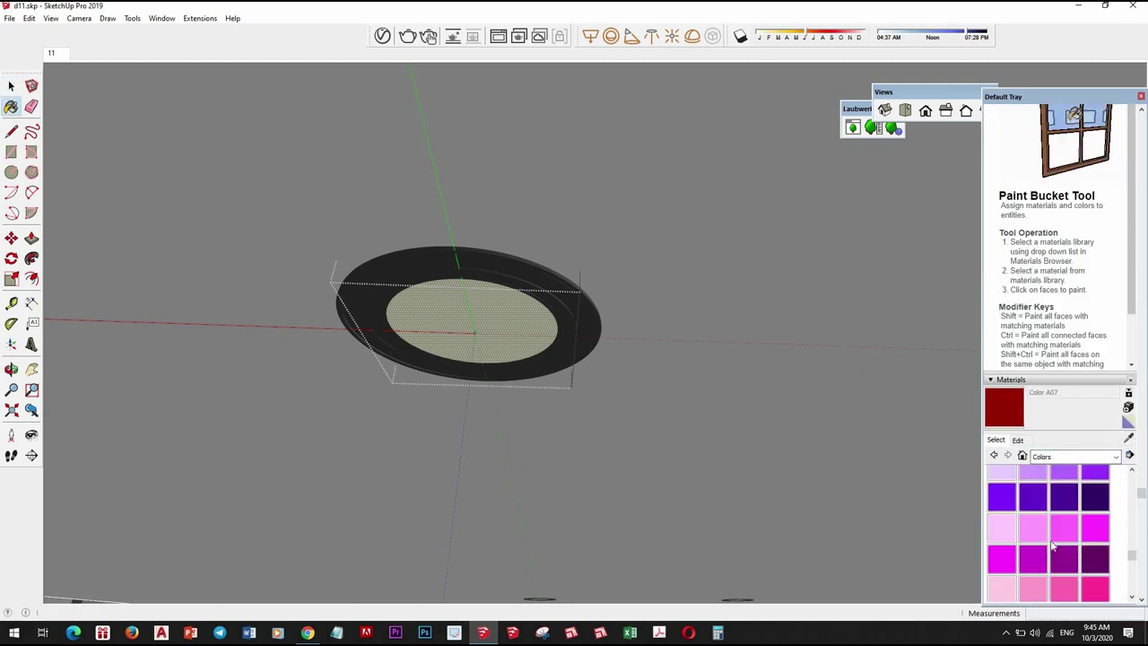
pyautogui.scroll(-3, 1062, 502)
pyautogui.scroll(3, 1050, 475)
pyautogui.scroll(2, 1033, 448)
pyautogui.click(1033, 437)
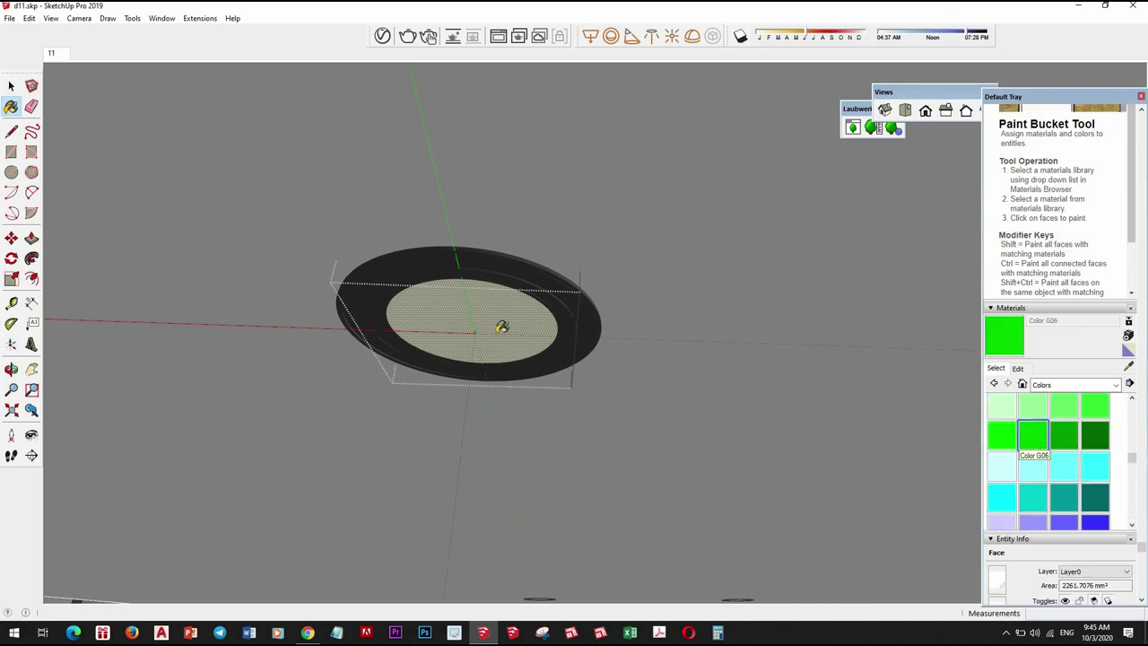
pyautogui.click(508, 330)
pyautogui.press('space')
pyautogui.click(698, 283)
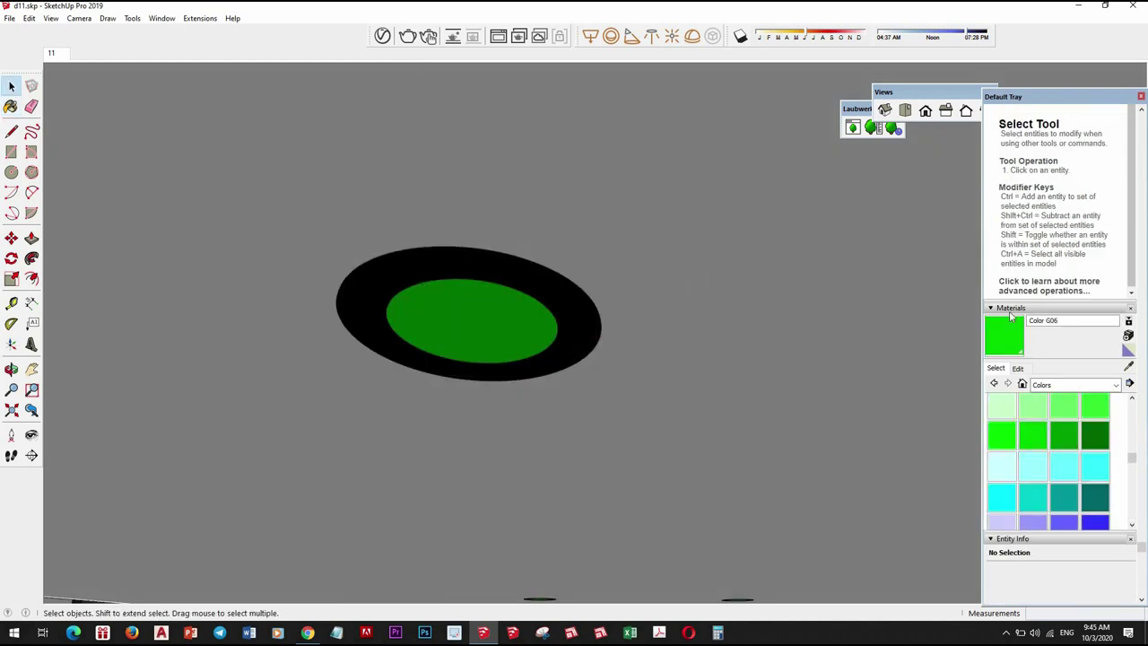
# Add an Emissive layer with intensity 2 to the Color G06 material
pyautogui.click(1128, 367)
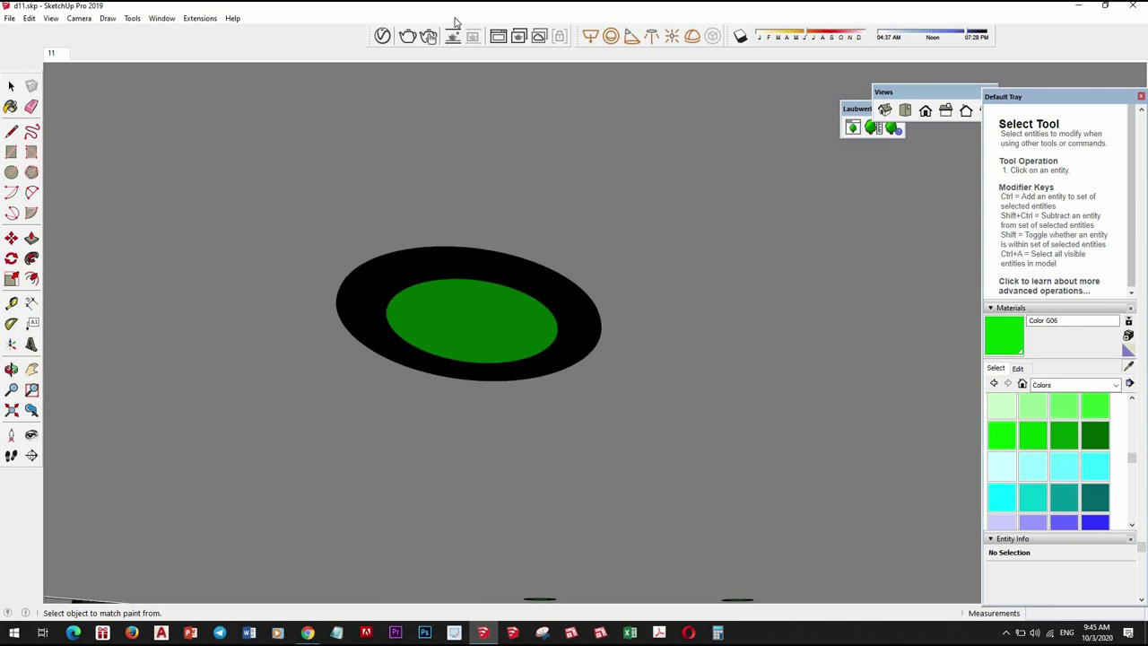
pyautogui.click(382, 36)
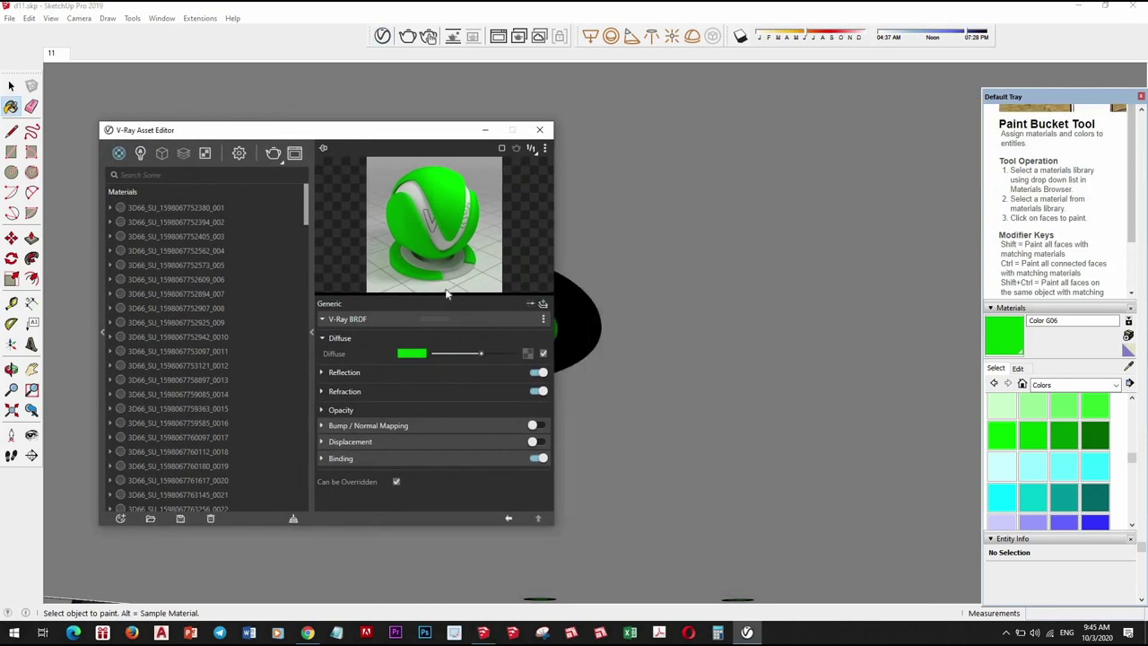
pyautogui.moveTo(376, 125); pyautogui.dragTo(344, 118)
pyautogui.click(511, 312)
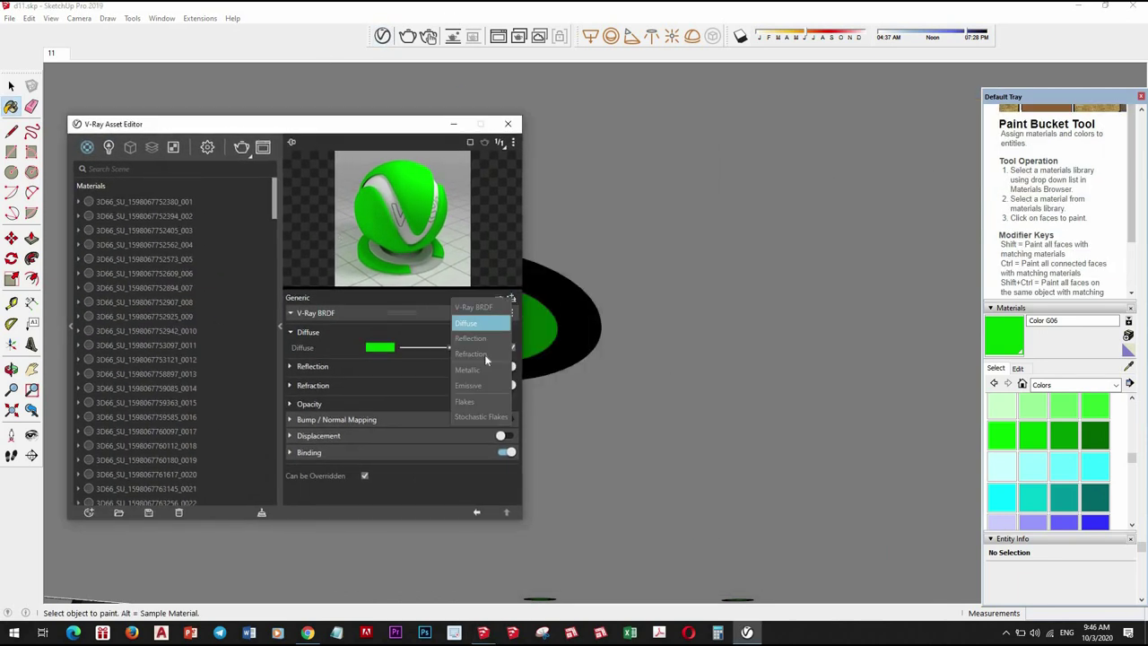
pyautogui.click(480, 386)
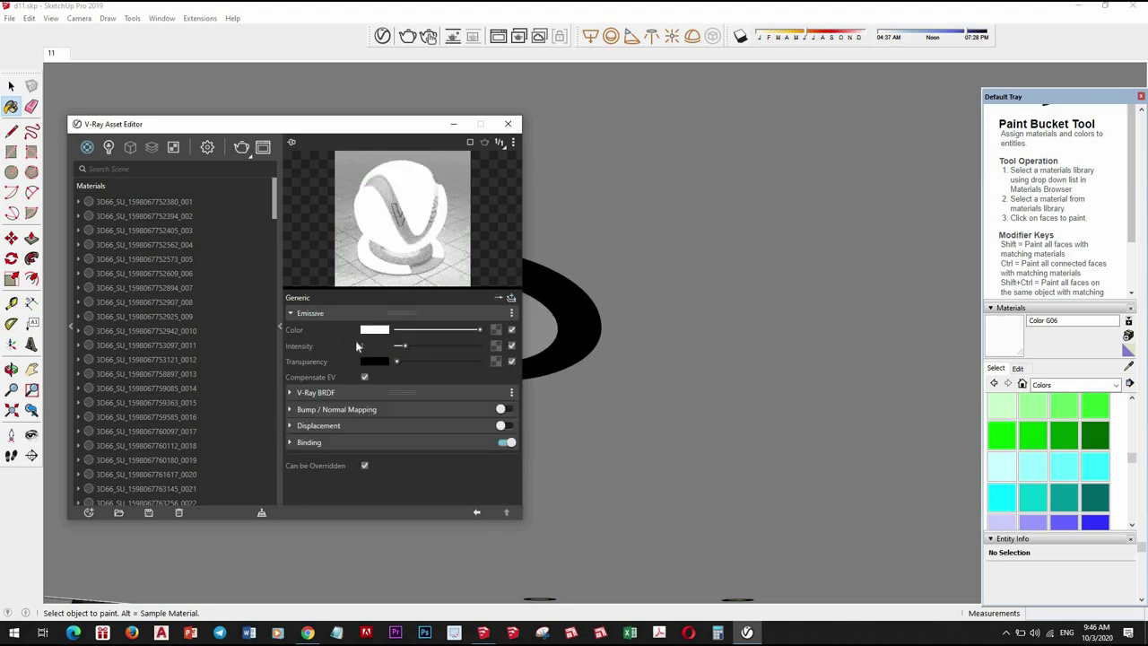
pyautogui.write('2')
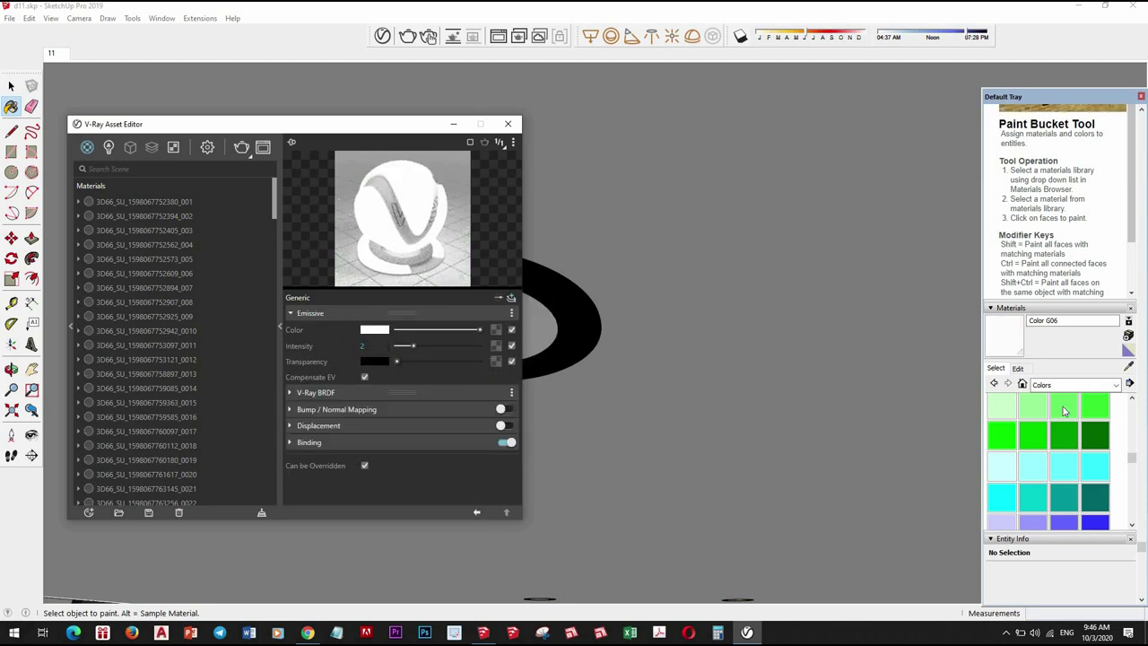
# Sample the black vray_arch0769 rim material and set its Reflection Glossiness to 0.9
pyautogui.keyDown('alt'); pyautogui.click(583, 305); pyautogui.keyUp('alt')
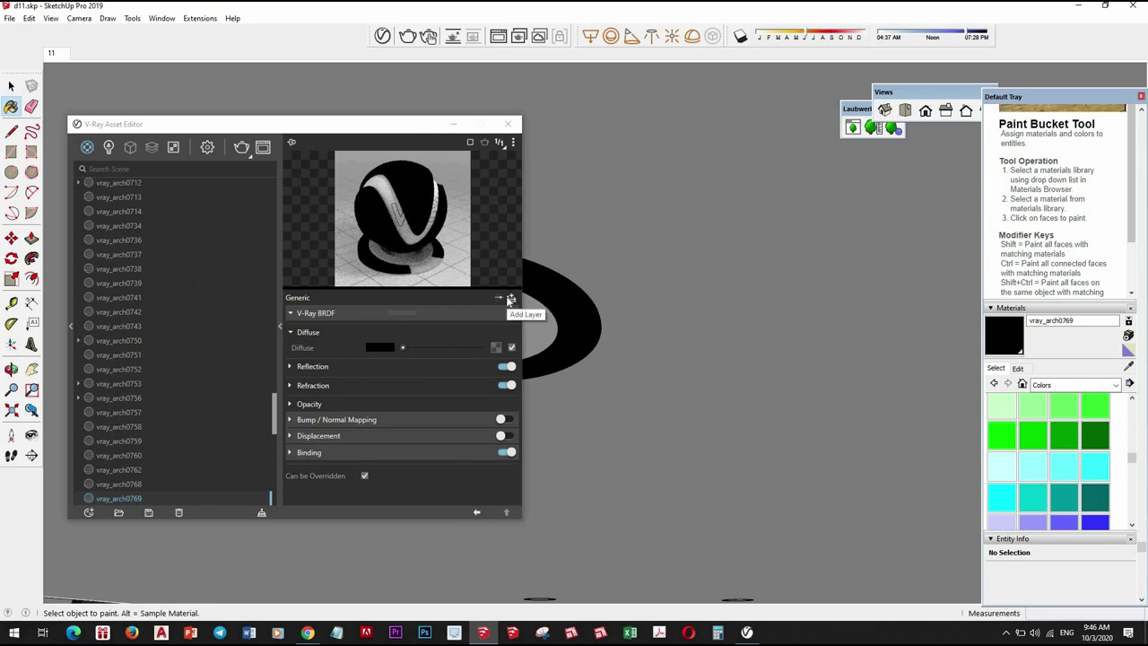
pyautogui.click(373, 371)
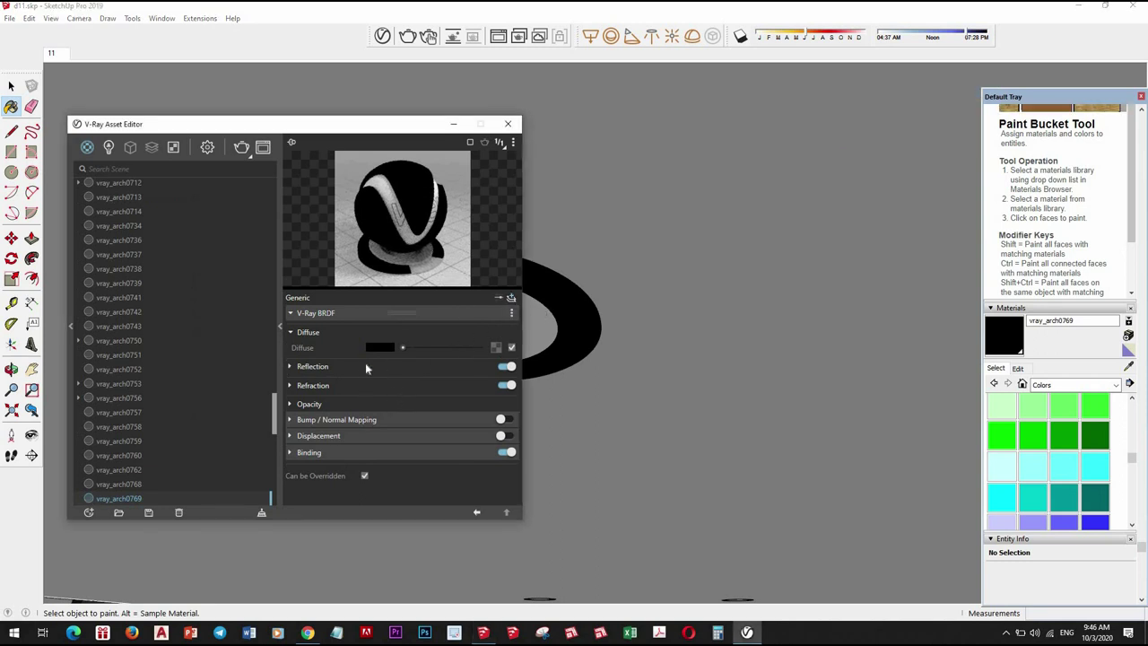
pyautogui.click(366, 367)
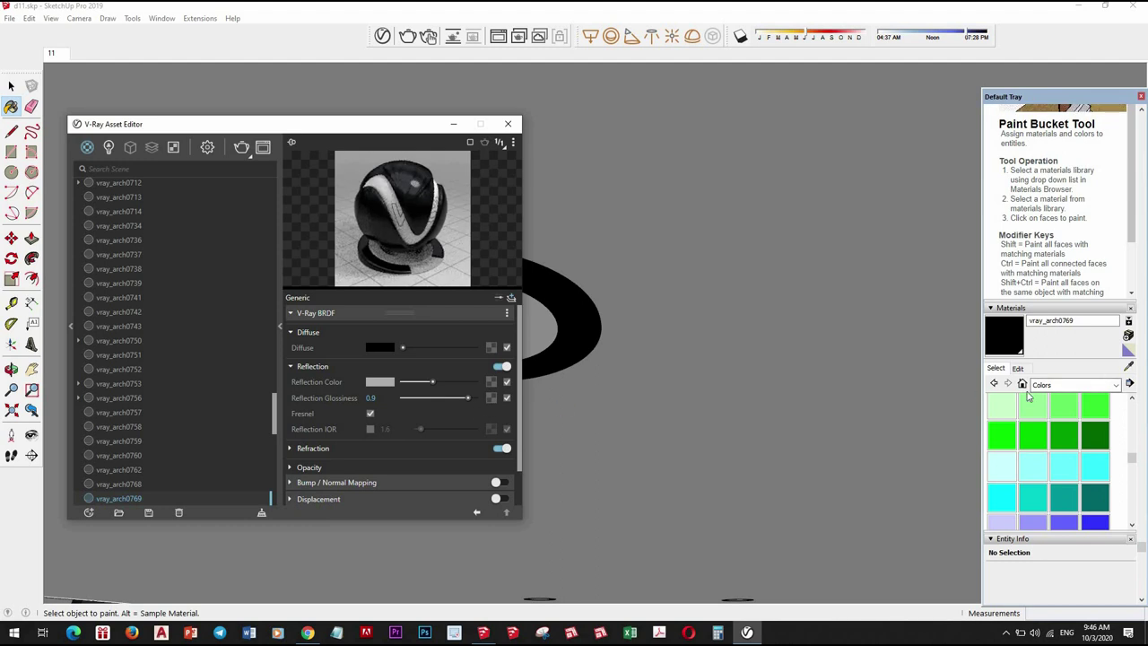
pyautogui.click(700, 349)
pyautogui.moveTo(750, 415)
pyautogui.mouseDown(button='middle')
pyautogui.moveTo(685, 317)
pyautogui.moveTo(709, 461)
pyautogui.mouseUp(button='middle')
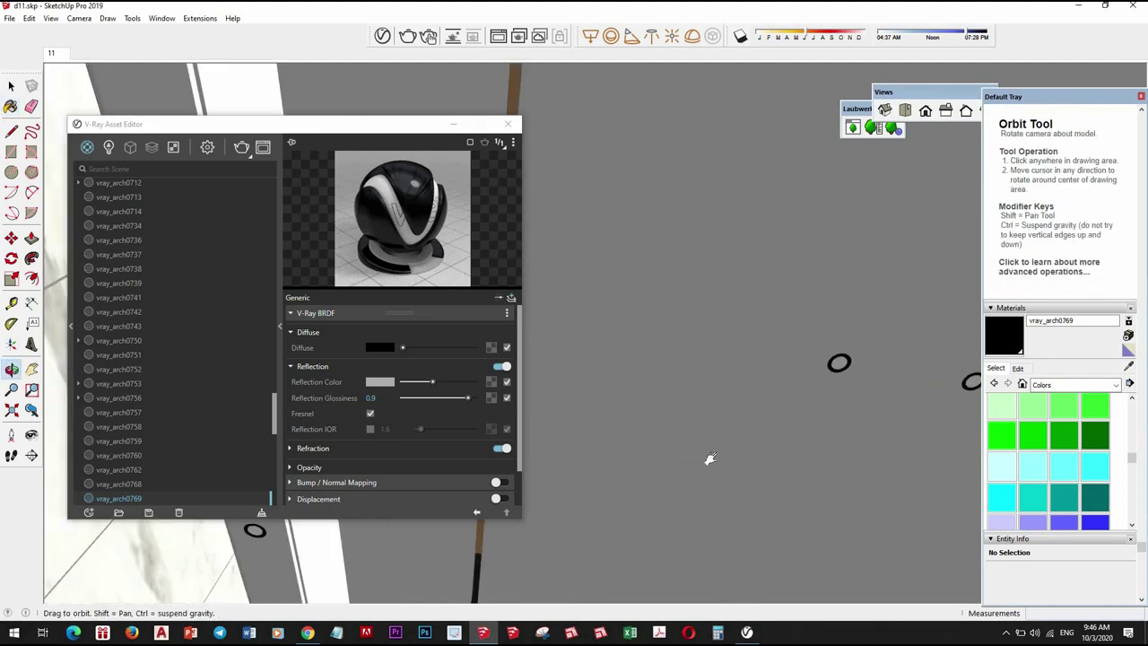
# Sample the light strip's orange dot material and add an Emissive layer to it
pyautogui.press('space')
pyautogui.tripleClick(657, 307)
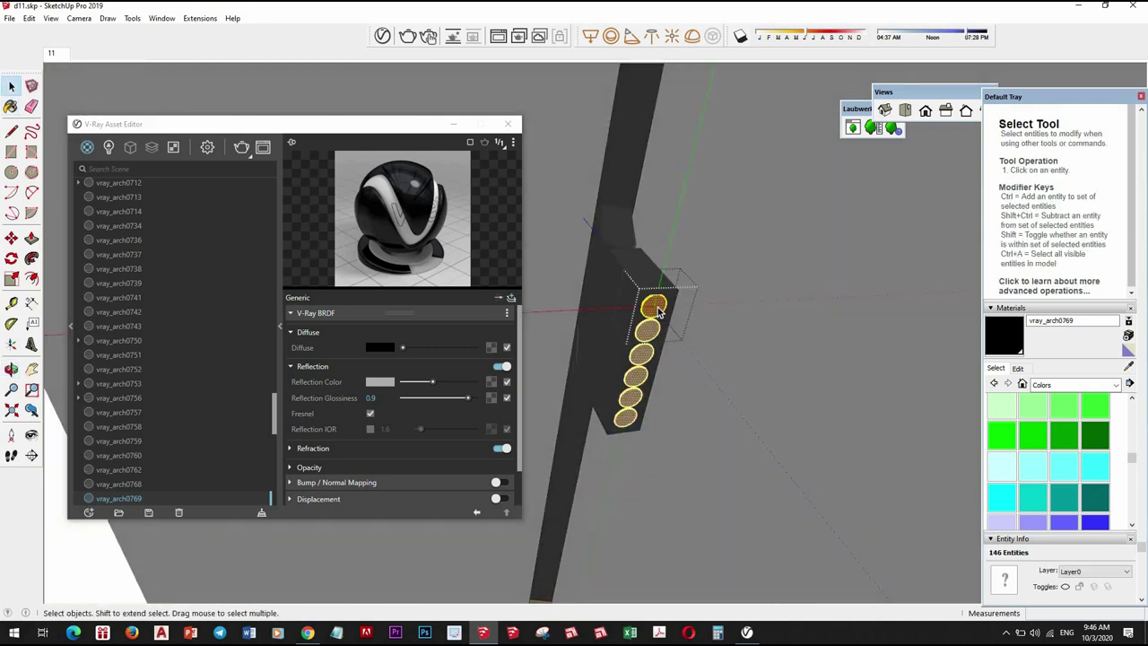
pyautogui.click(915, 402)
pyautogui.press('b')
pyautogui.keyDown('alt'); pyautogui.click(660, 305); pyautogui.keyUp('alt')
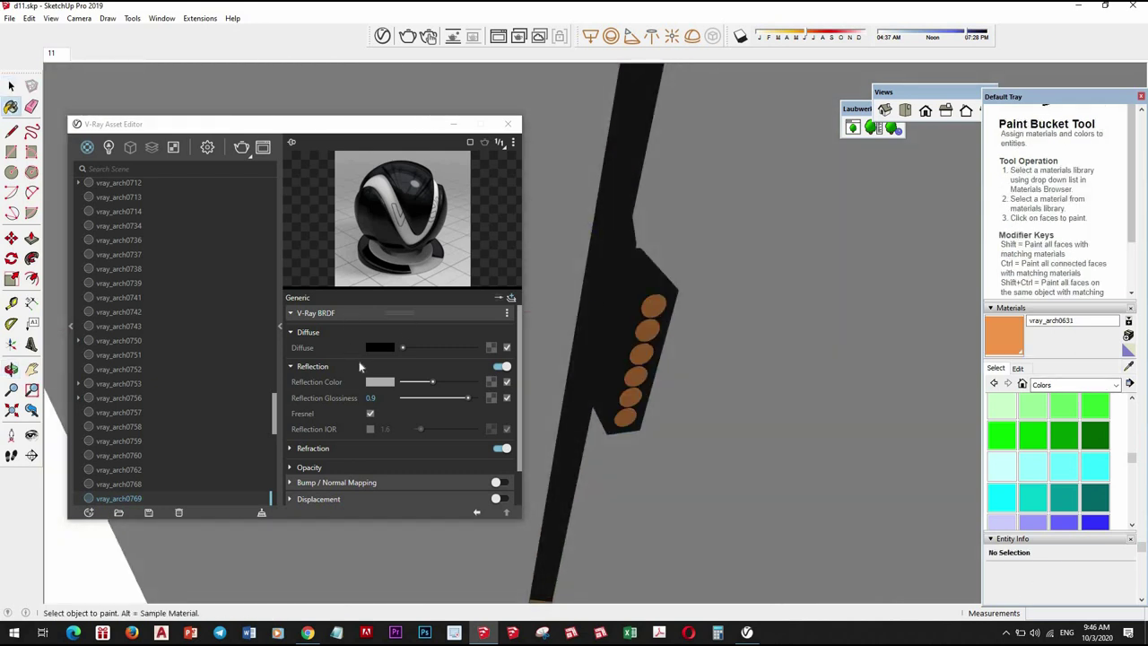
pyautogui.click(510, 299)
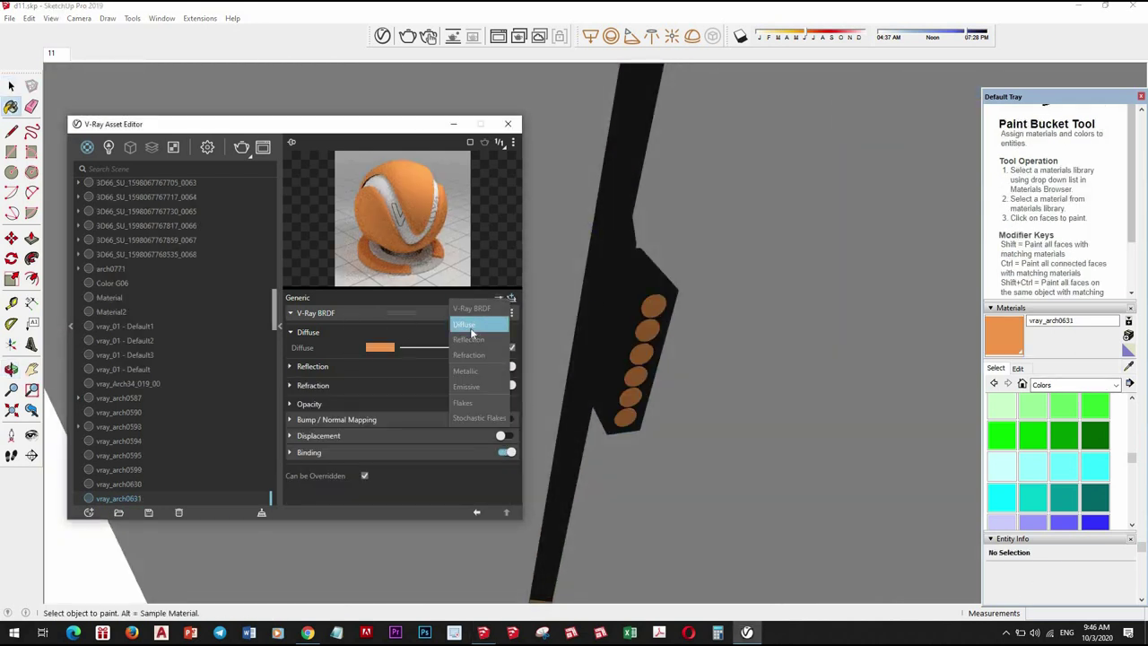
pyautogui.click(472, 387)
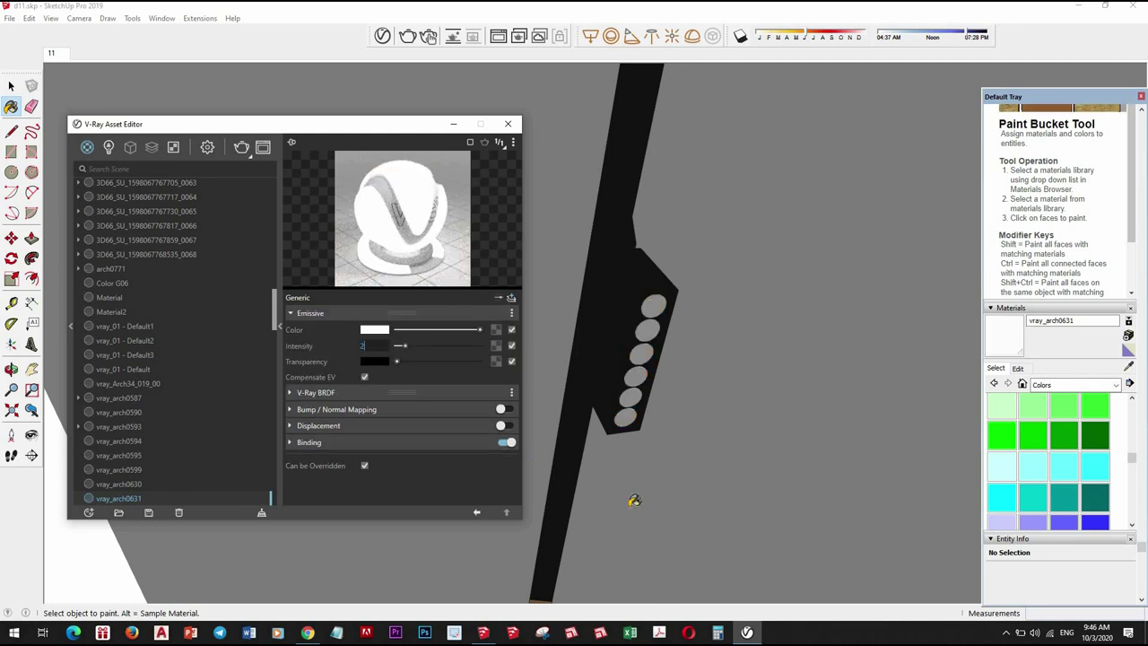
# Sample the black strip material and inspect its reflection settings
pyautogui.click(606, 422)
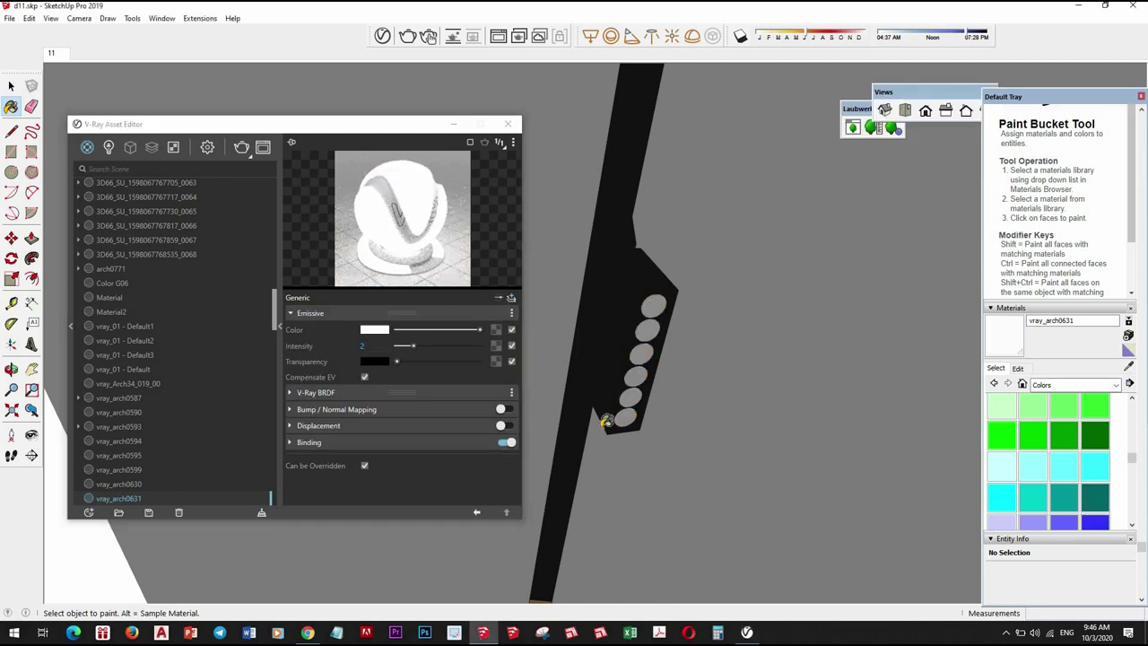
pyautogui.click(1128, 370)
pyautogui.click(628, 192)
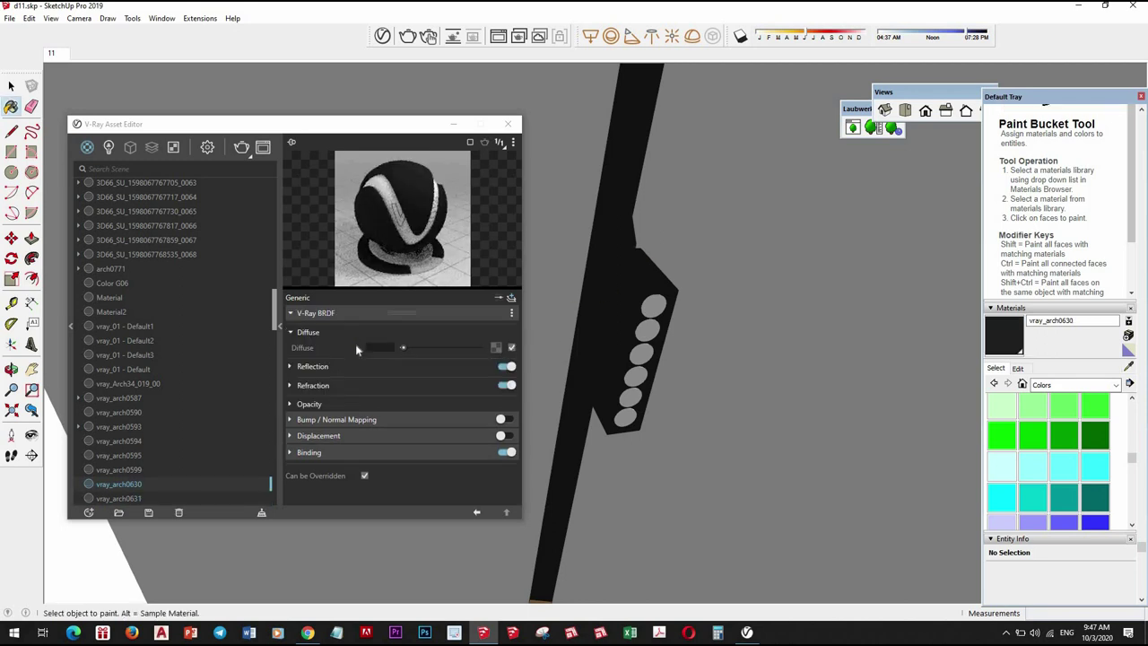
pyautogui.click(354, 369)
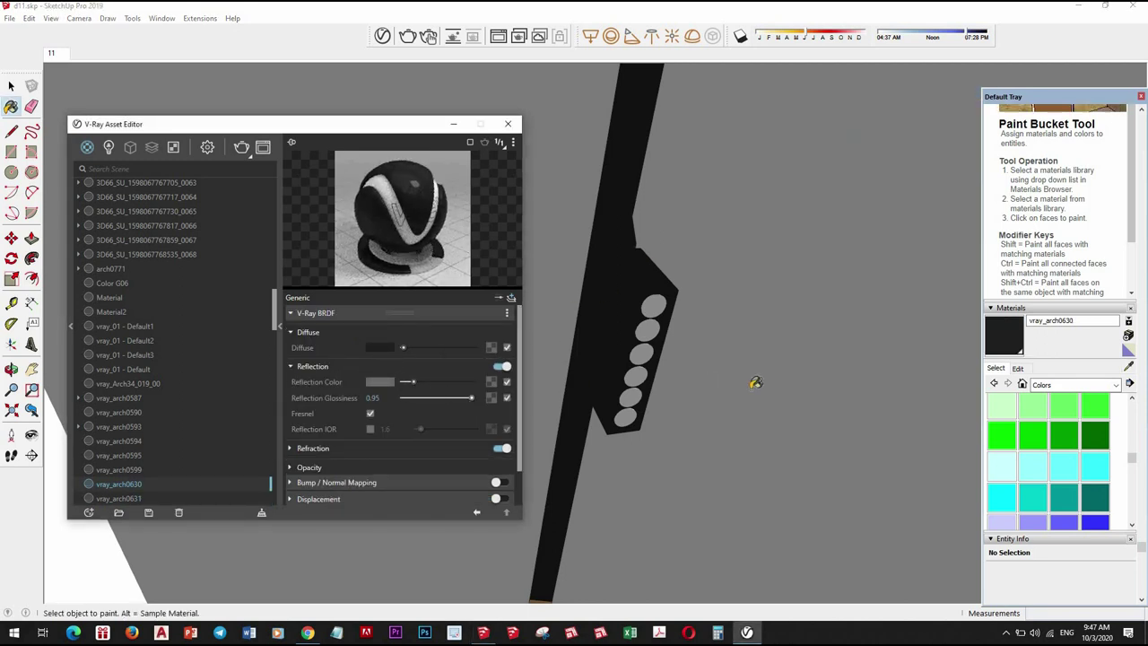
pyautogui.moveTo(718, 358)
pyautogui.mouseDown(button='middle')
pyautogui.moveTo(801, 546)
pyautogui.moveTo(615, 431)
pyautogui.mouseUp(button='middle')
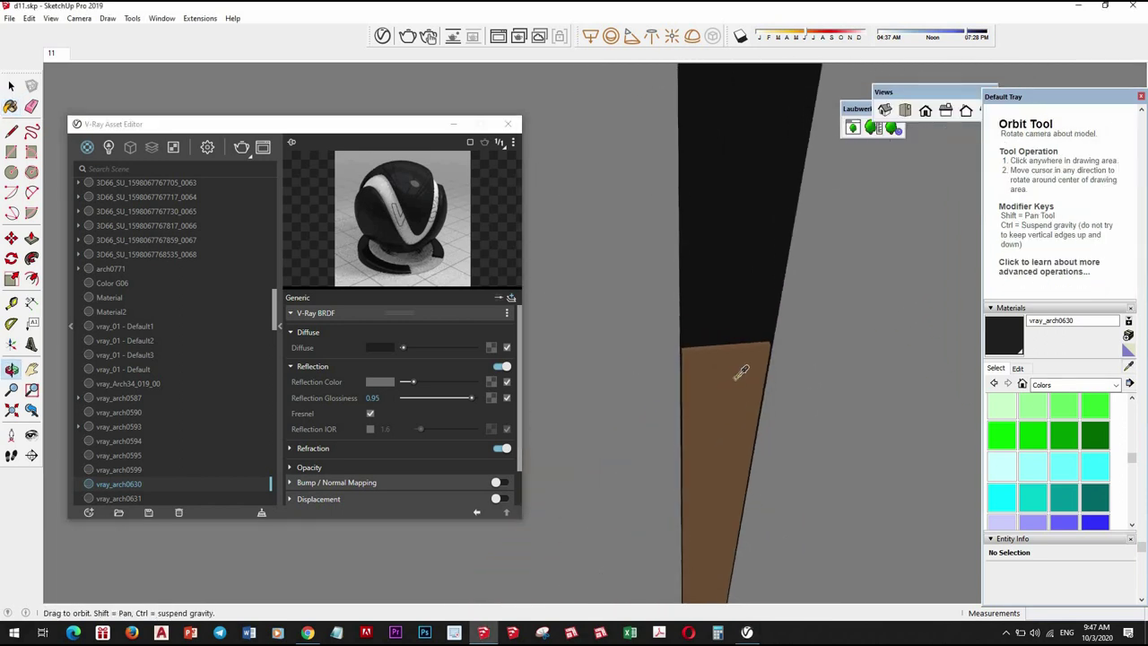
# Give the brown vray_arch0714 material a white Emissive layer at intensity 2
pyautogui.keyDown('alt'); pyautogui.click(722, 448); pyautogui.keyUp('alt')
pyautogui.click(510, 298)
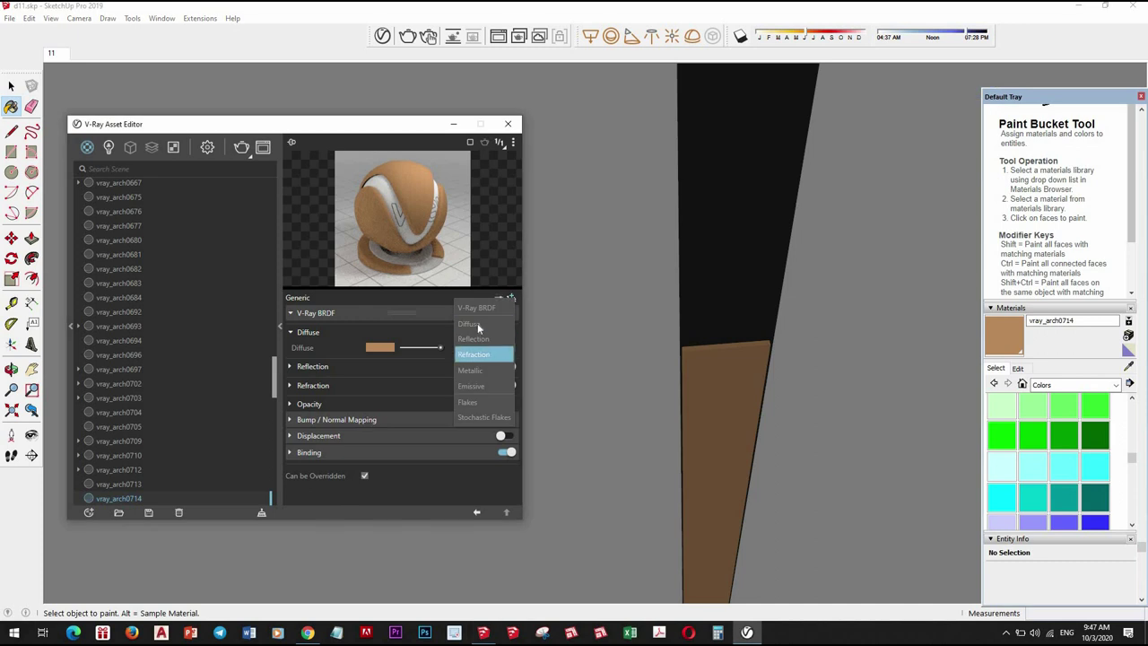
pyautogui.click(489, 392)
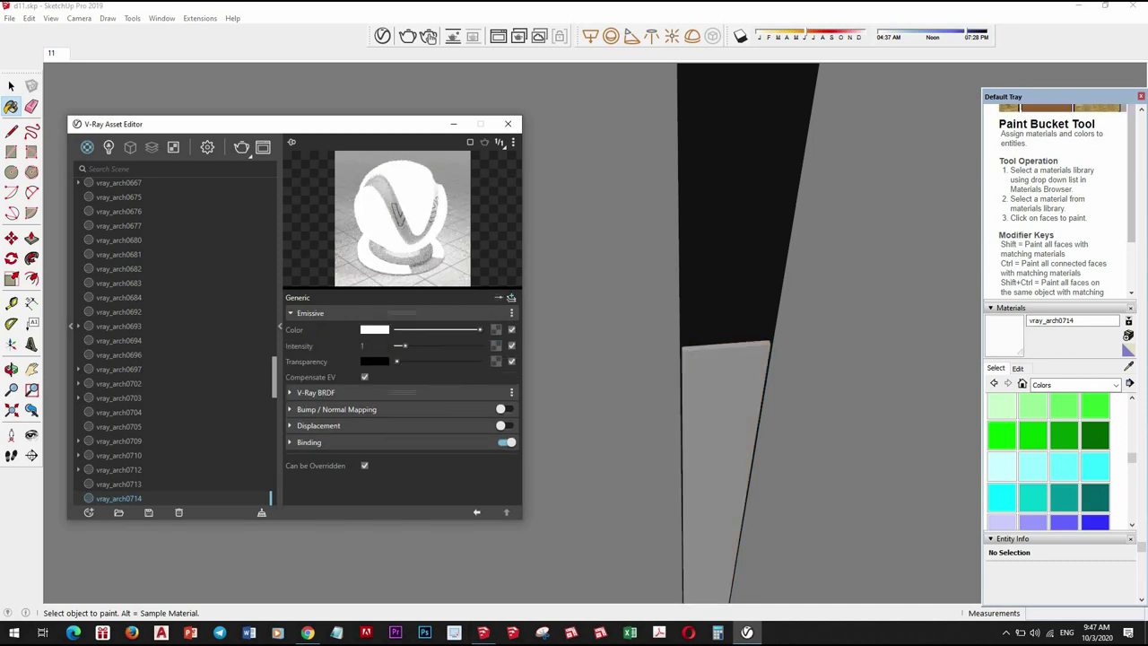
pyautogui.write('2')
pyautogui.press('Return')
pyautogui.moveTo(763, 385)
pyautogui.mouseDown(button='middle')
pyautogui.moveTo(633, 542)
pyautogui.moveTo(741, 435)
pyautogui.mouseUp(button='middle')
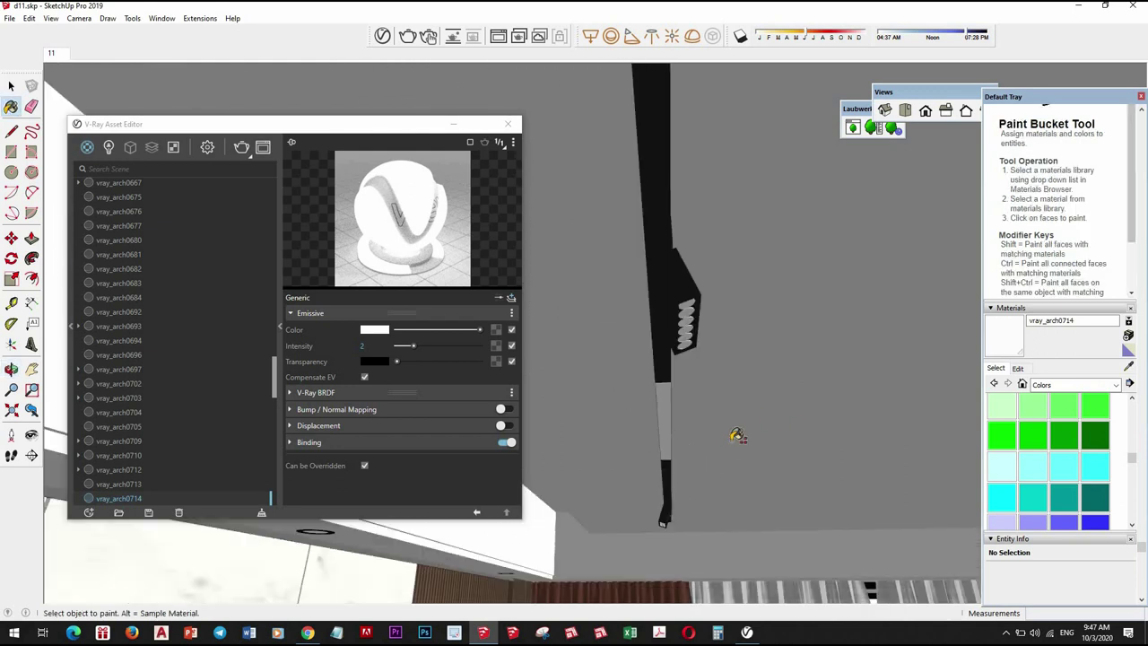
pyautogui.moveTo(670, 442)
pyautogui.mouseDown(button='middle')
pyautogui.moveTo(810, 341)
pyautogui.moveTo(743, 360)
pyautogui.moveTo(762, 225)
pyautogui.moveTo(820, 248)
pyautogui.moveTo(889, 415)
pyautogui.moveTo(783, 350)
pyautogui.moveTo(888, 475)
pyautogui.moveTo(814, 146)
pyautogui.moveTo(759, 197)
pyautogui.moveTo(762, 236)
pyautogui.moveTo(717, 359)
pyautogui.moveTo(723, 457)
pyautogui.moveTo(707, 504)
pyautogui.moveTo(705, 415)
pyautogui.moveTo(721, 451)
pyautogui.moveTo(705, 431)
pyautogui.mouseUp(button='middle')
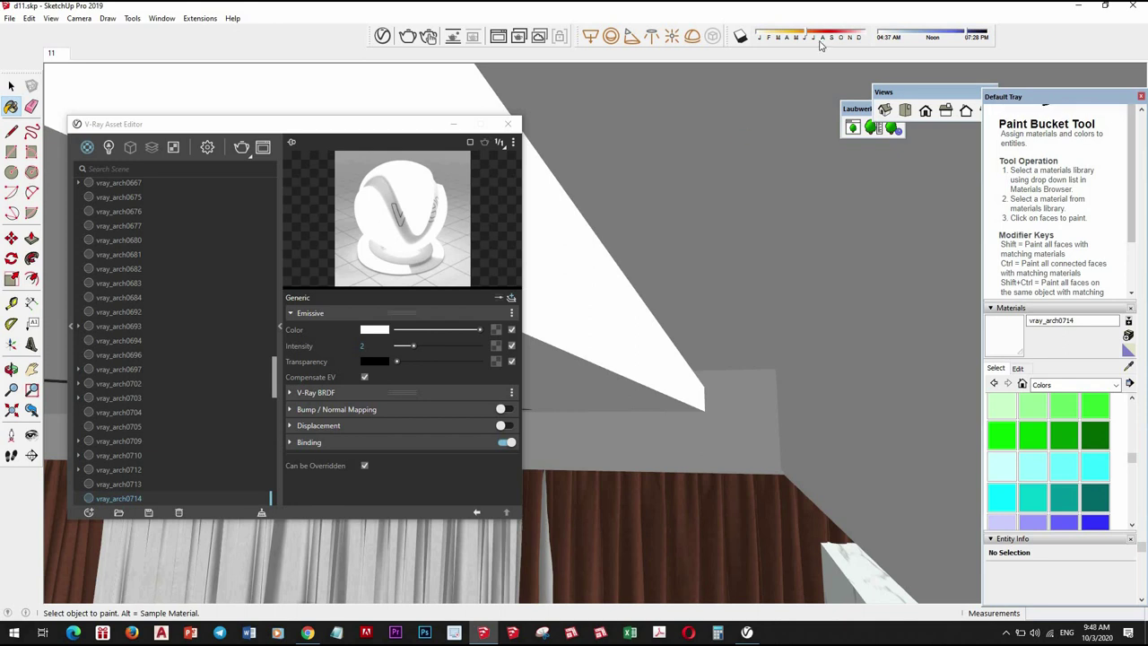
# Restore the saved eye-level living-room scene and close the V-Ray Asset Editor
pyautogui.moveTo(725, 364)
pyautogui.mouseDown(button='middle')
pyautogui.moveTo(717, 398)
pyautogui.moveTo(741, 313)
pyautogui.moveTo(702, 227)
pyautogui.mouseUp(button='middle')
pyautogui.press('space')
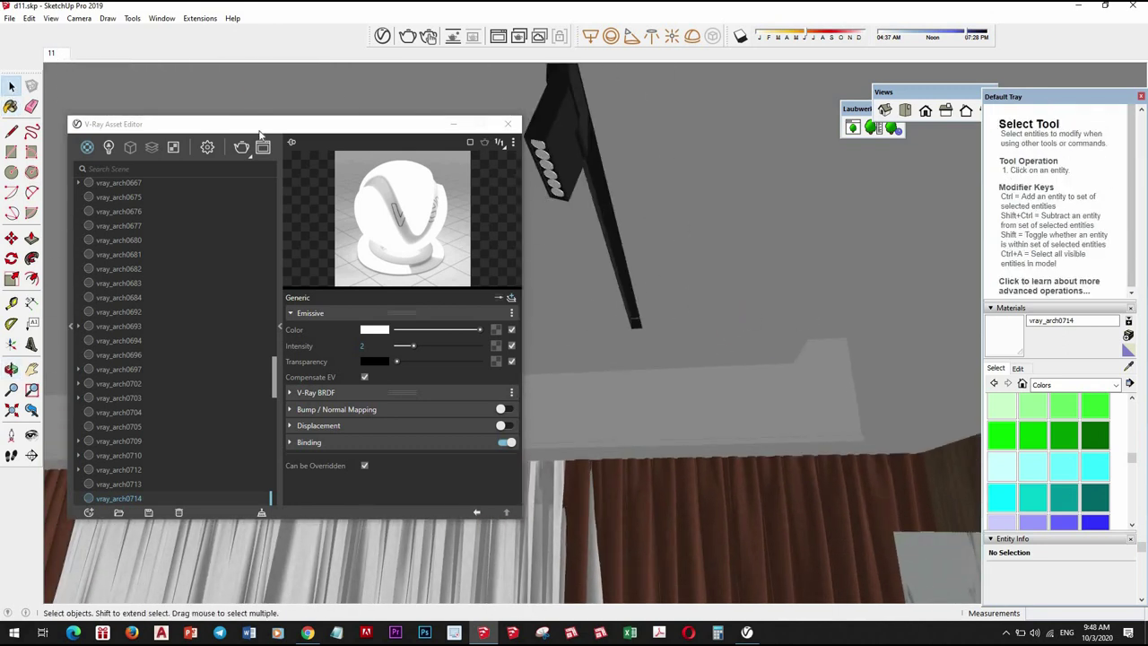
pyautogui.moveTo(556, 255); pyautogui.dragTo(591, 245, button='middle')
pyautogui.click(51, 53)
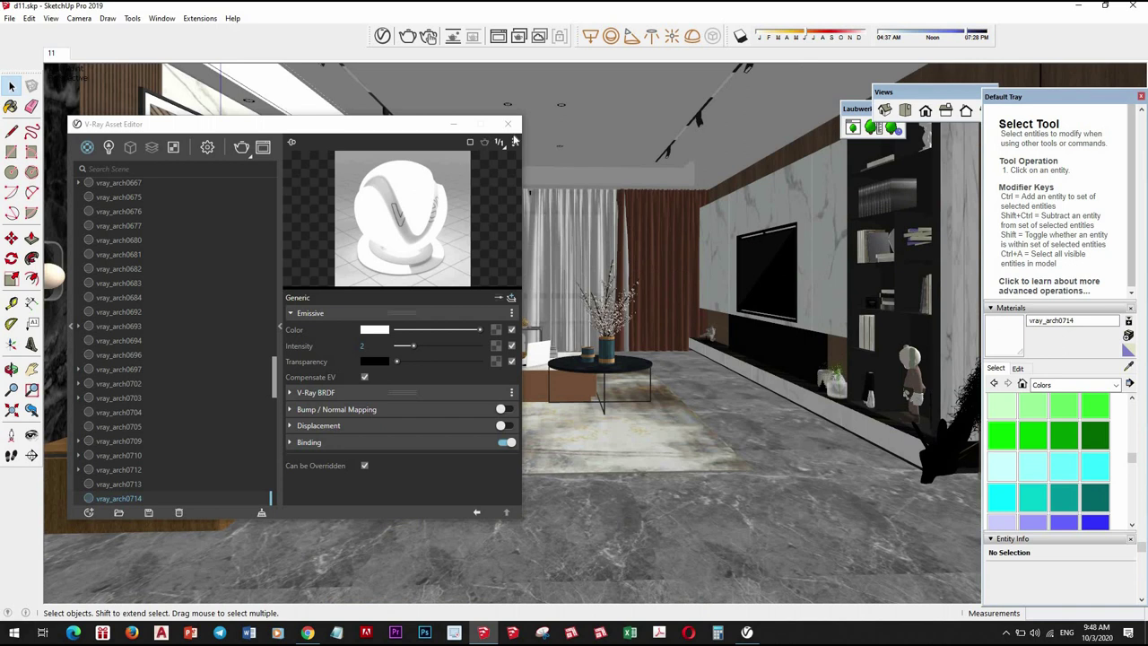
pyautogui.click(508, 124)
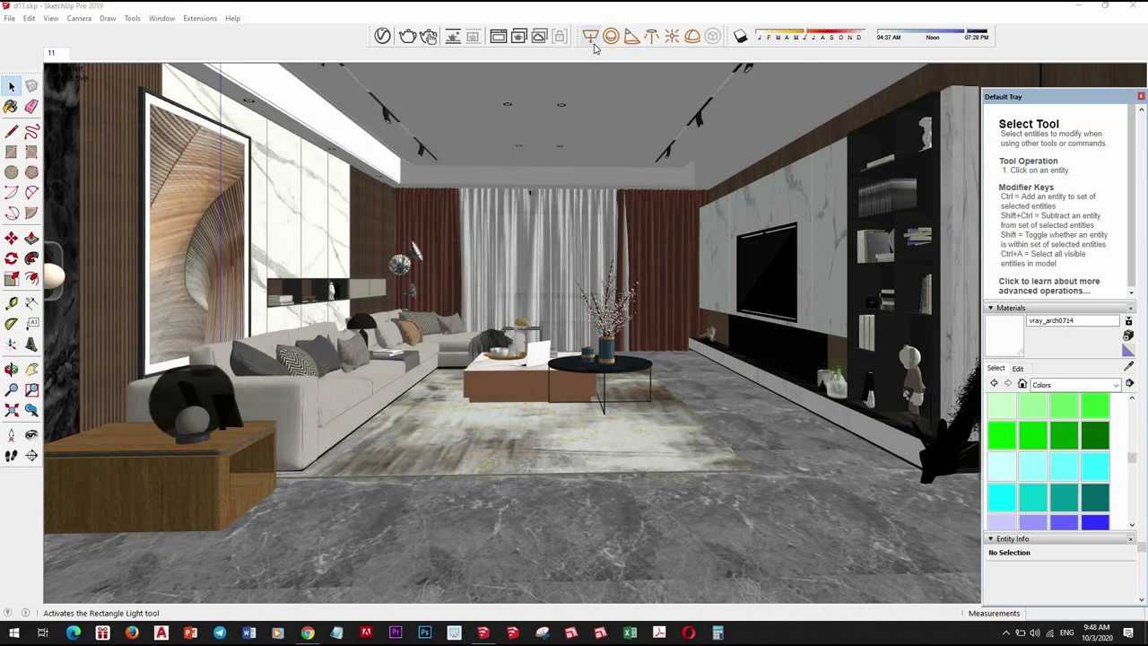
# Draw a V-Ray rectangle light on the ceiling beneath the central recess
pyautogui.moveTo(646, 302)
pyautogui.mouseDown(button='middle')
pyautogui.moveTo(355, 229)
pyautogui.moveTo(607, 343)
pyautogui.moveTo(666, 307)
pyautogui.moveTo(600, 335)
pyautogui.moveTo(581, 212)
pyautogui.moveTo(530, 185)
pyautogui.moveTo(487, 116)
pyautogui.moveTo(499, 269)
pyautogui.moveTo(613, 365)
pyautogui.moveTo(700, 544)
pyautogui.moveTo(738, 474)
pyautogui.moveTo(825, 482)
pyautogui.moveTo(792, 505)
pyautogui.moveTo(818, 469)
pyautogui.moveTo(802, 554)
pyautogui.moveTo(762, 443)
pyautogui.moveTo(761, 466)
pyautogui.moveTo(730, 443)
pyautogui.mouseUp(button='middle')
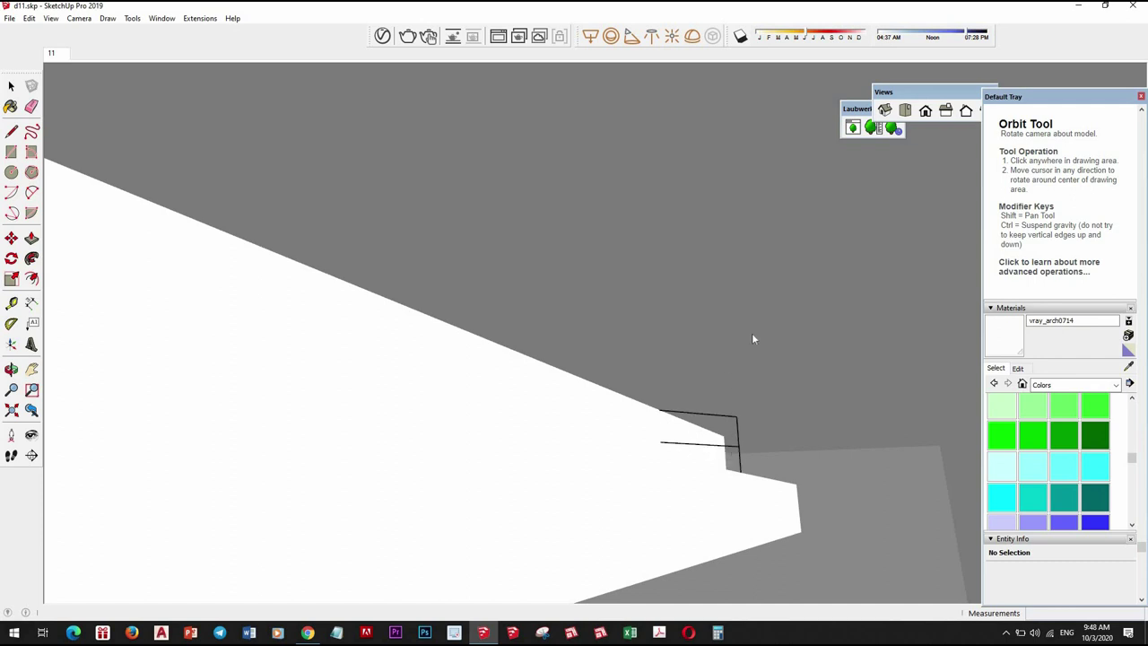
pyautogui.moveTo(753, 339)
pyautogui.mouseDown(button='middle')
pyautogui.moveTo(727, 364)
pyautogui.moveTo(774, 428)
pyautogui.moveTo(828, 464)
pyautogui.moveTo(684, 352)
pyautogui.moveTo(676, 254)
pyautogui.moveTo(499, 225)
pyautogui.moveTo(392, 300)
pyautogui.moveTo(718, 480)
pyautogui.moveTo(551, 501)
pyautogui.moveTo(514, 373)
pyautogui.moveTo(579, 340)
pyautogui.moveTo(356, 307)
pyautogui.moveTo(436, 210)
pyautogui.moveTo(140, 210)
pyautogui.moveTo(776, 305)
pyautogui.moveTo(538, 105)
pyautogui.moveTo(526, 392)
pyautogui.moveTo(463, 197)
pyautogui.moveTo(515, 159)
pyautogui.moveTo(392, 198)
pyautogui.moveTo(458, 188)
pyautogui.moveTo(422, 386)
pyautogui.moveTo(538, 297)
pyautogui.moveTo(577, 200)
pyautogui.mouseUp(button='middle')
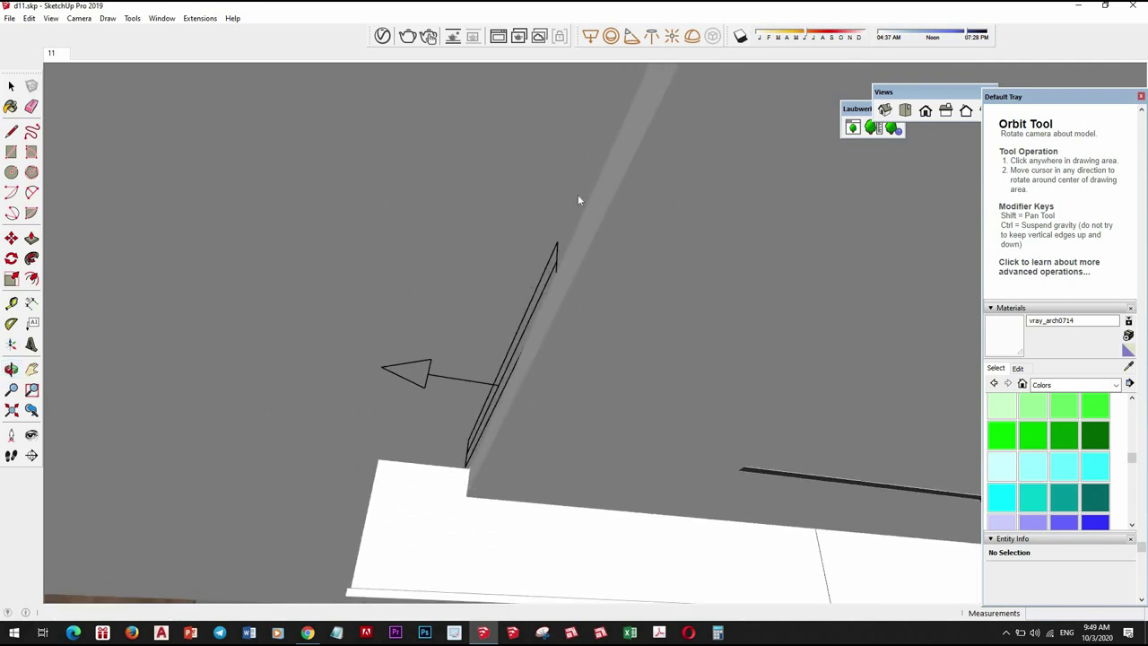
pyautogui.press('space')
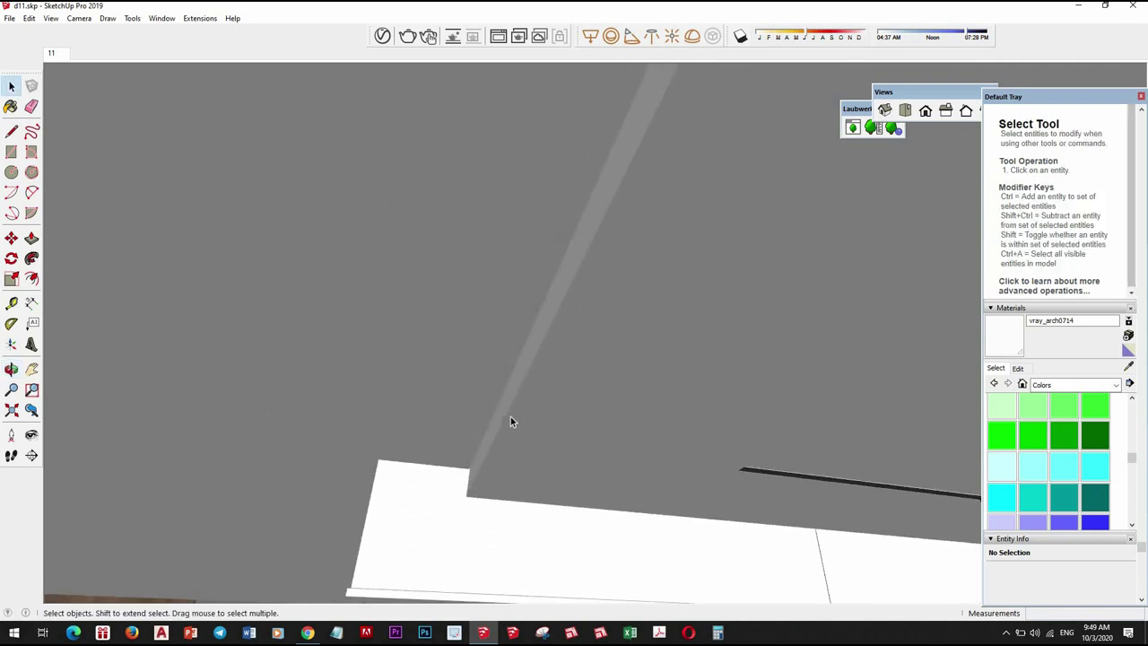
pyautogui.press('r')
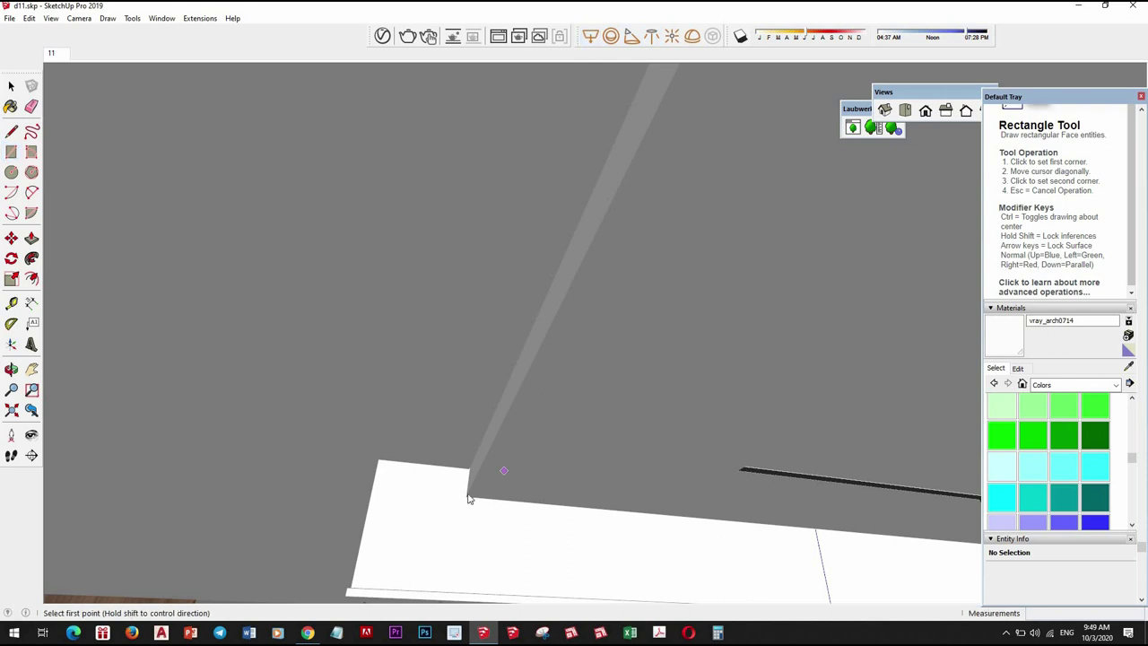
pyautogui.moveTo(631, 449)
pyautogui.mouseDown(button='middle')
pyautogui.moveTo(466, 478)
pyautogui.moveTo(435, 473)
pyautogui.mouseUp(button='middle')
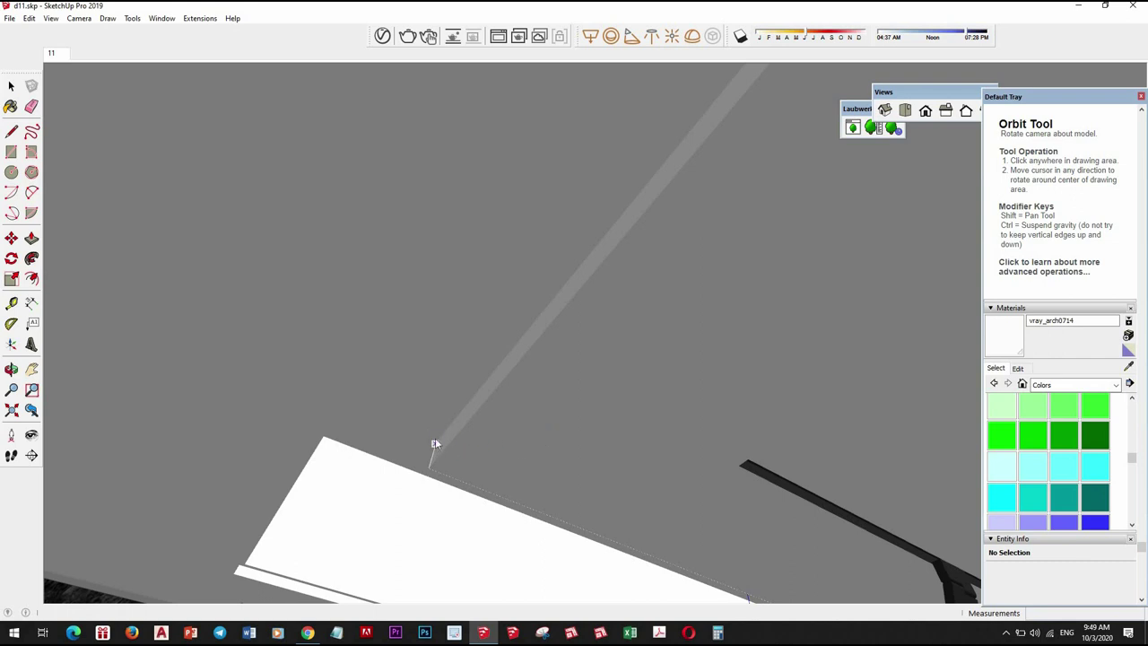
pyautogui.moveTo(375, 520); pyautogui.dragTo(462, 465)
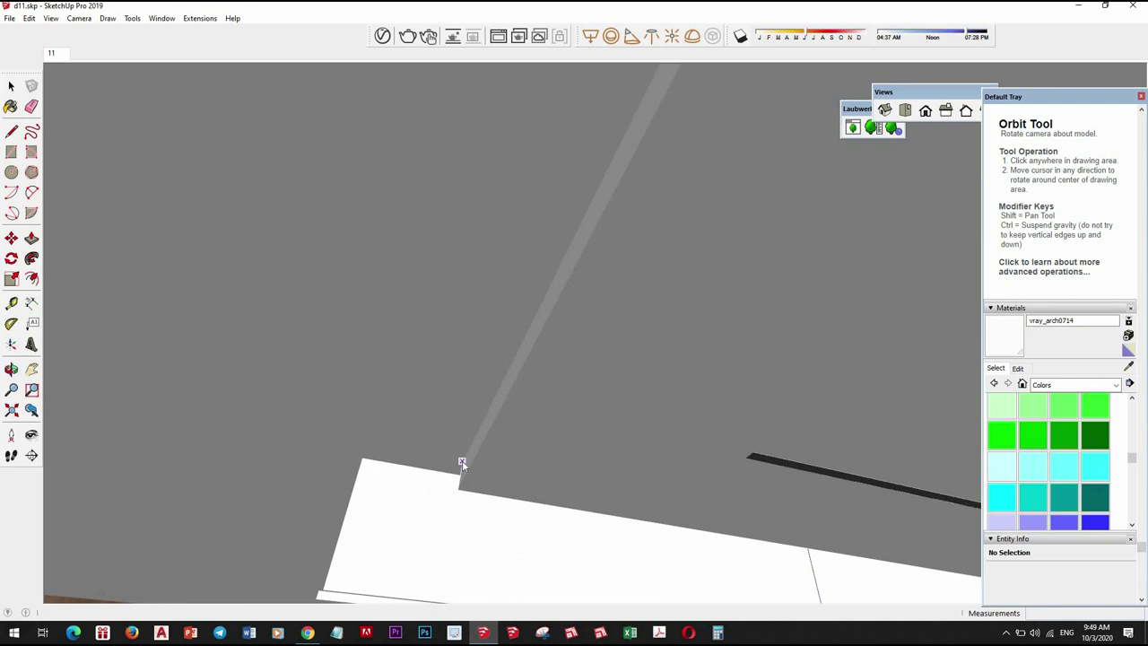
pyautogui.click(773, 266)
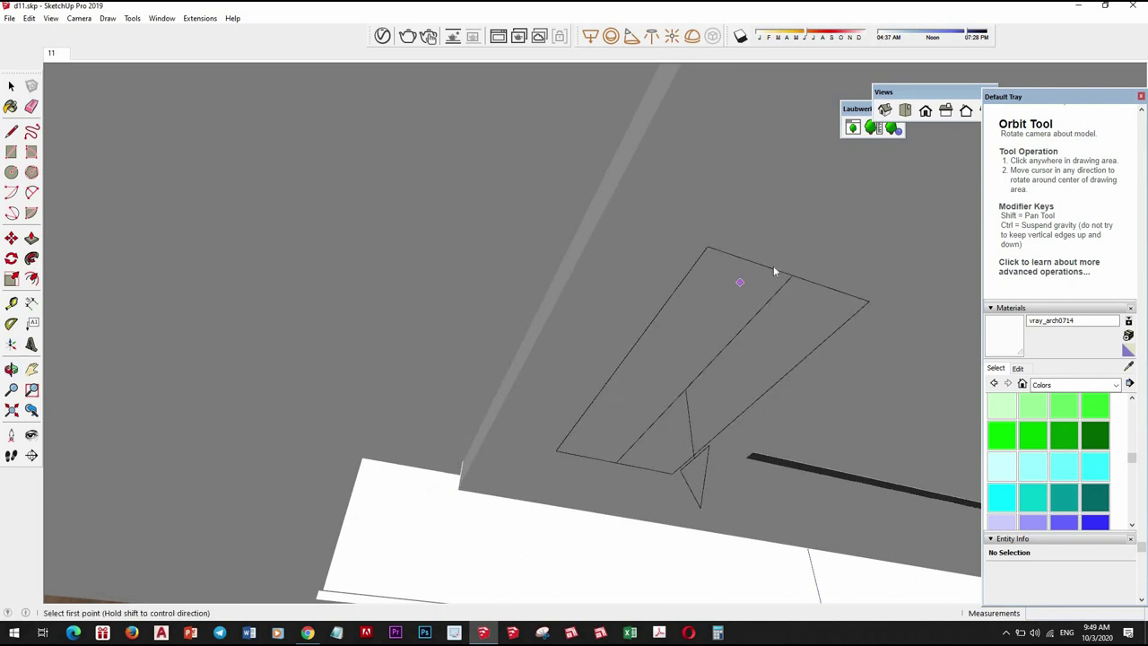
# Scale the rectangle light along its length to fit the ceiling recess
pyautogui.press('s')
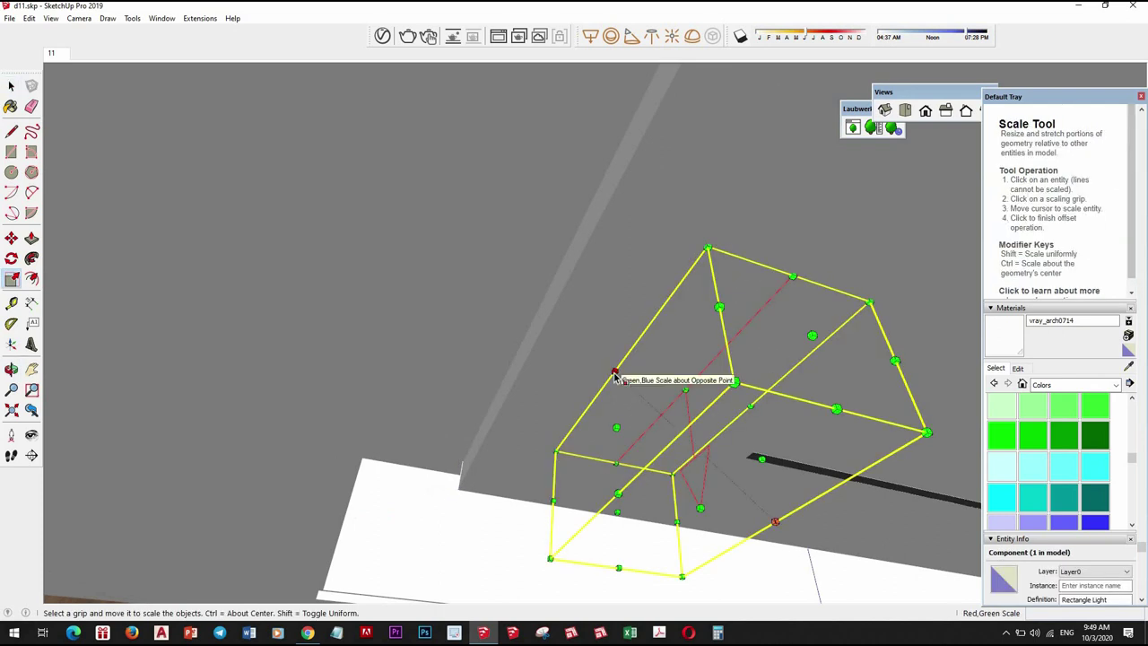
pyautogui.click(616, 425)
pyautogui.click(567, 272)
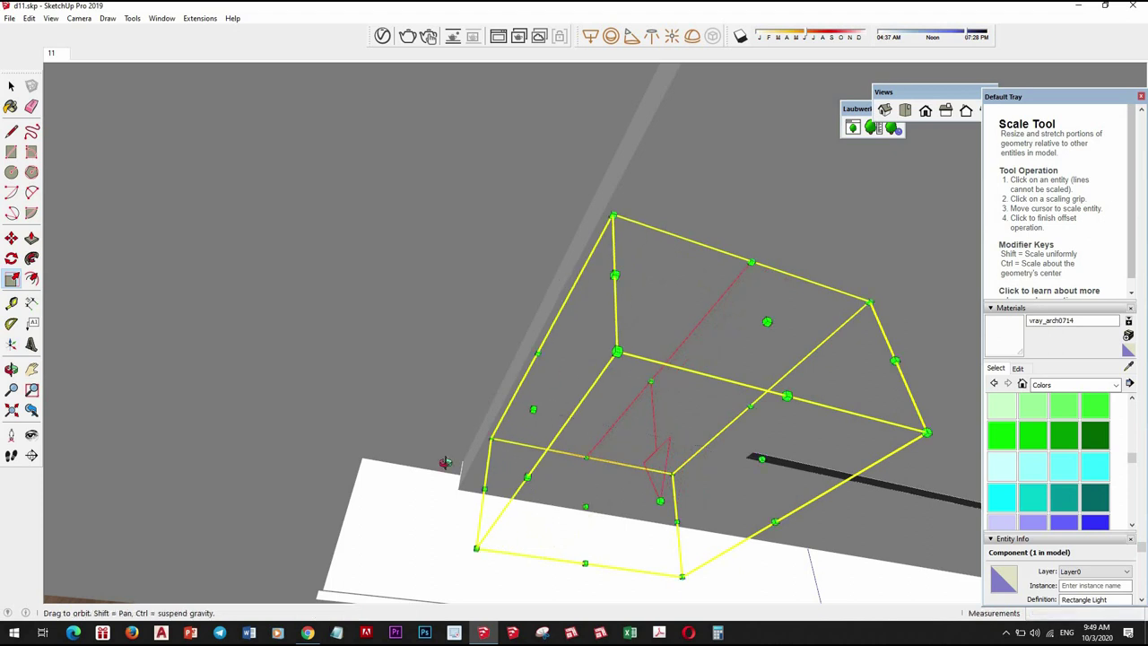
pyautogui.moveTo(546, 351)
pyautogui.mouseDown(button='middle')
pyautogui.moveTo(441, 394)
pyautogui.moveTo(813, 344)
pyautogui.moveTo(822, 312)
pyautogui.mouseUp(button='middle')
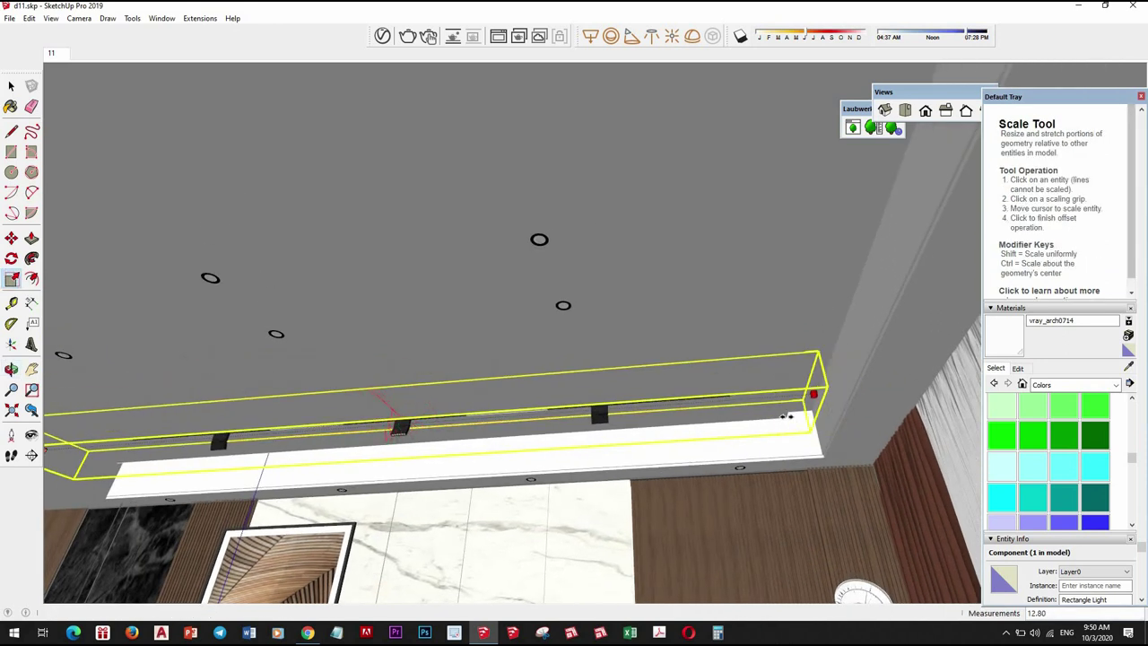
pyautogui.click(484, 415)
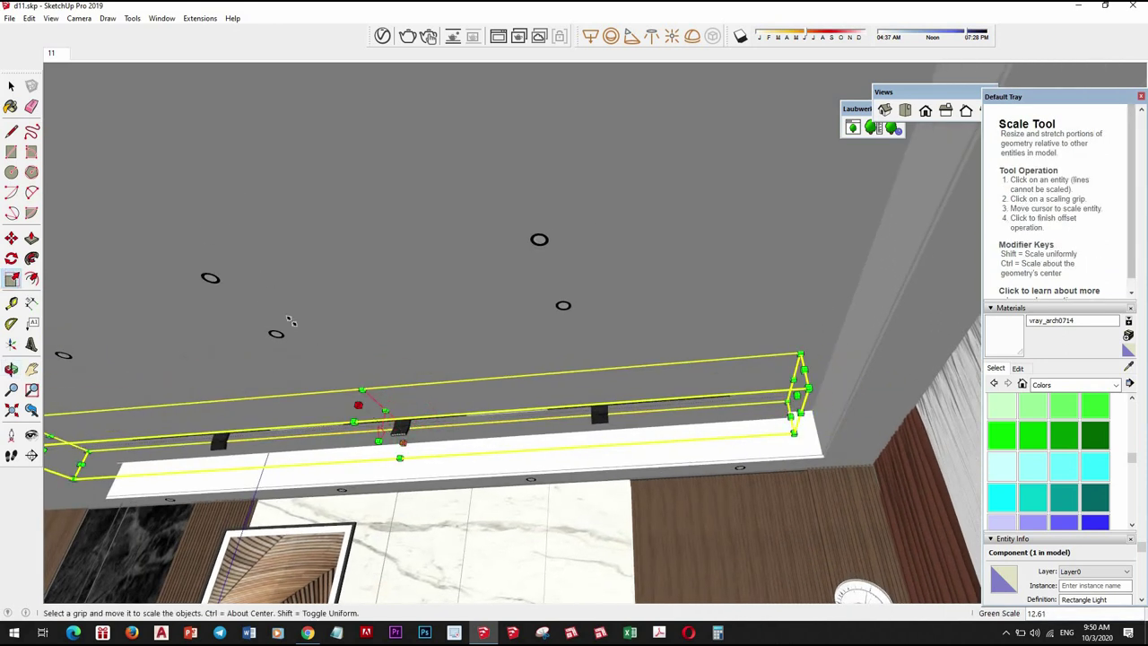
pyautogui.moveTo(289, 321); pyautogui.dragTo(503, 386, button='middle')
pyautogui.moveTo(512, 503)
pyautogui.mouseDown(button='middle')
pyautogui.moveTo(711, 367)
pyautogui.moveTo(597, 350)
pyautogui.mouseUp(button='middle')
# Inspect the light box corner, cancel the move, and return to the saved scene view
pyautogui.press('space')
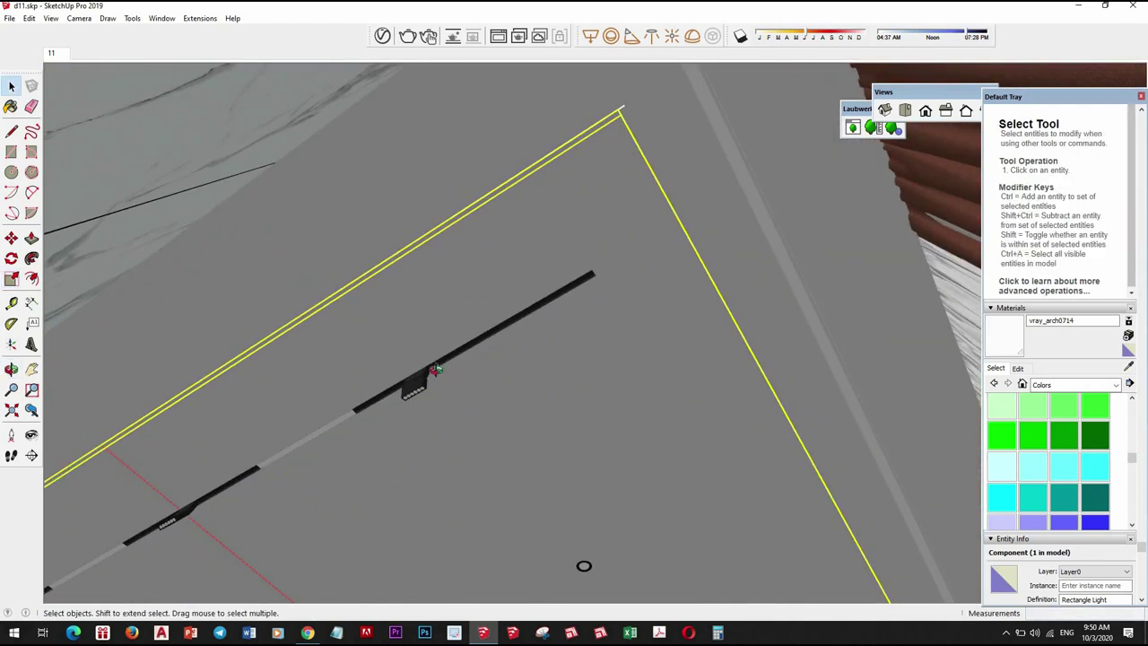
pyautogui.moveTo(434, 369)
pyautogui.mouseDown(button='middle')
pyautogui.moveTo(508, 297)
pyautogui.moveTo(503, 269)
pyautogui.mouseUp(button='middle')
pyautogui.press('m')
pyautogui.moveTo(699, 341)
pyautogui.mouseDown(button='middle')
pyautogui.moveTo(763, 359)
pyautogui.moveTo(502, 270)
pyautogui.moveTo(418, 407)
pyautogui.moveTo(382, 365)
pyautogui.moveTo(507, 487)
pyautogui.moveTo(461, 341)
pyautogui.moveTo(520, 403)
pyautogui.moveTo(474, 520)
pyautogui.moveTo(387, 331)
pyautogui.moveTo(249, 409)
pyautogui.moveTo(251, 480)
pyautogui.mouseUp(button='middle')
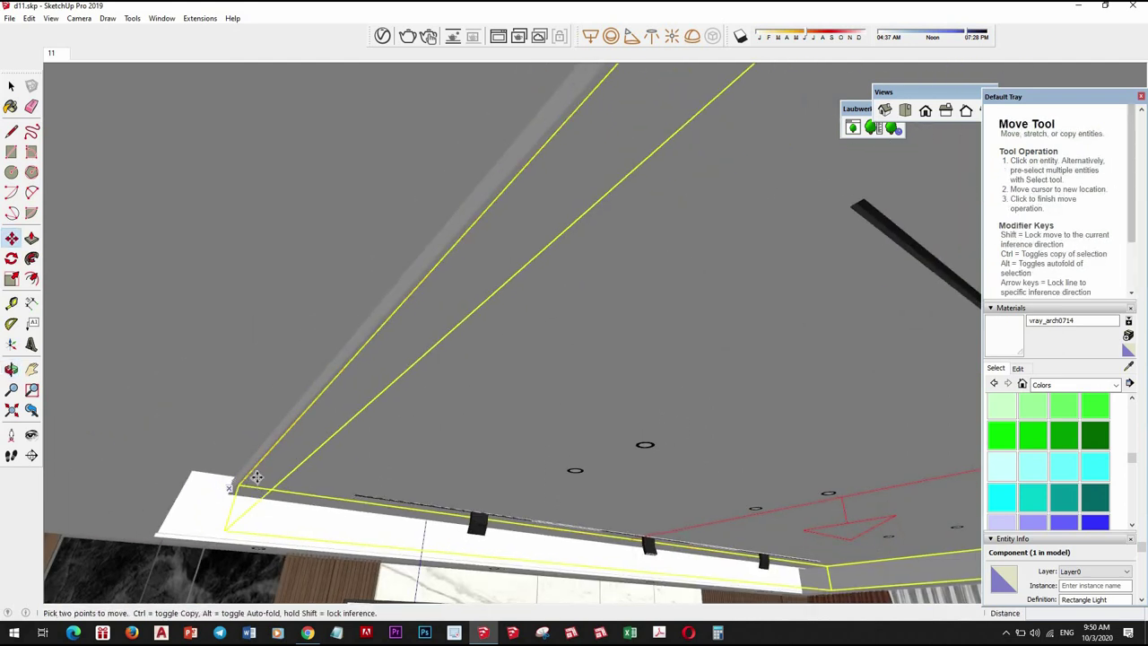
pyautogui.scroll(2, 256, 476)
pyautogui.scroll(2, 217, 487)
pyautogui.click(218, 485)
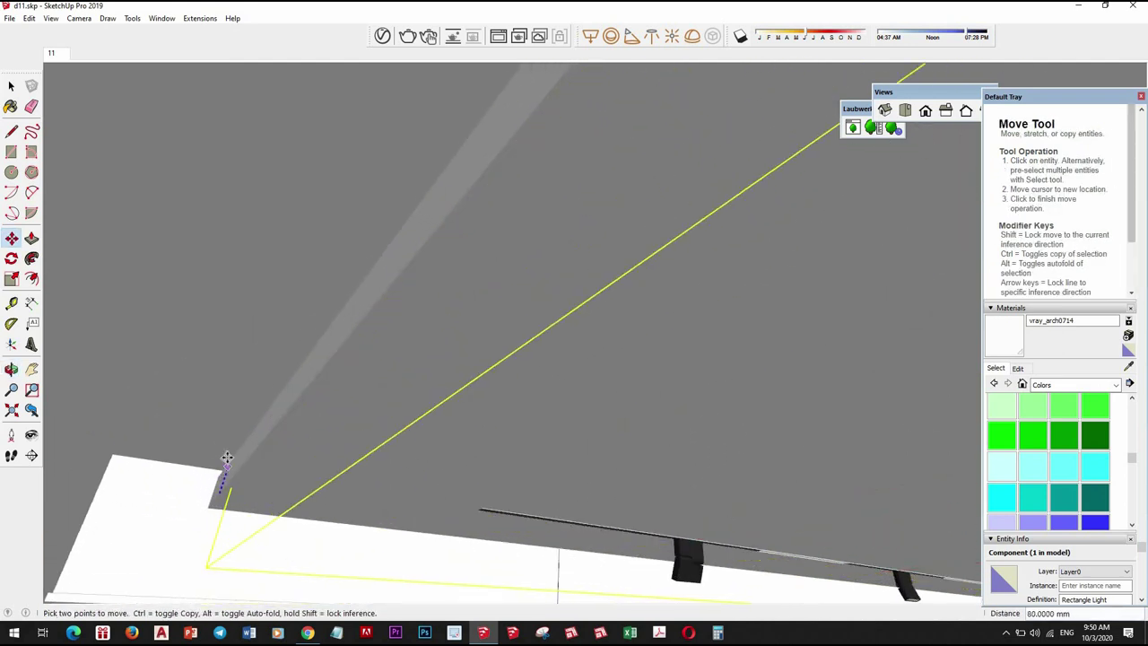
pyautogui.press('Escape')
pyautogui.press('space')
pyautogui.click(52, 53)
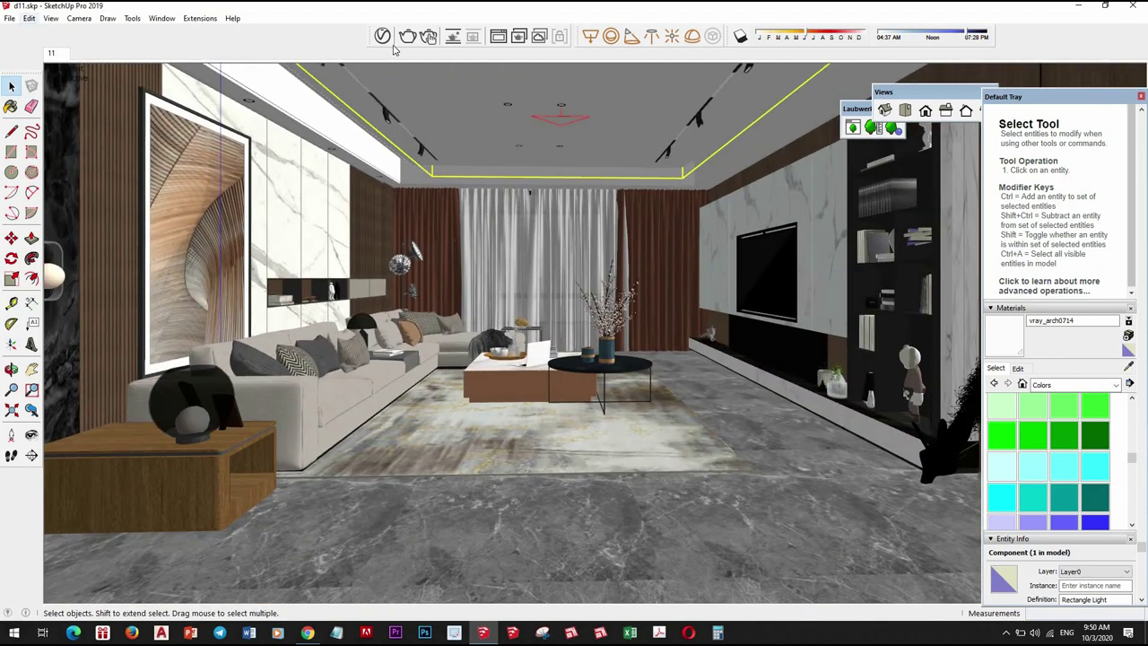
# Shift the rectangle light's colour hue slightly toward a warm orange
pyautogui.click(382, 36)
pyautogui.click(388, 151)
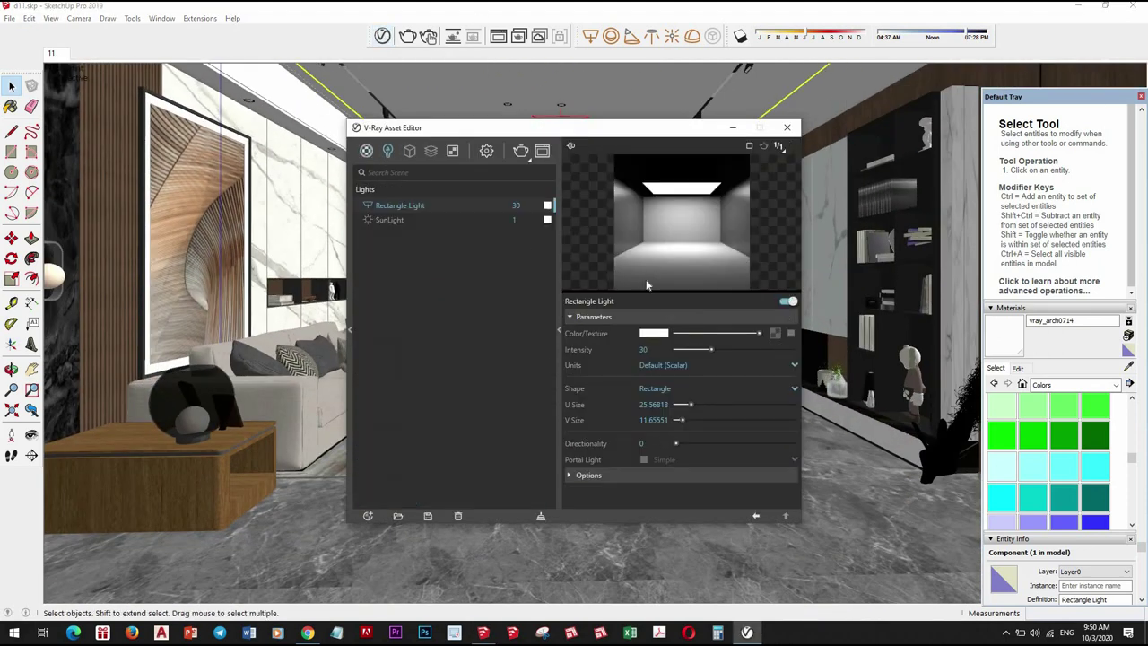
pyautogui.click(652, 334)
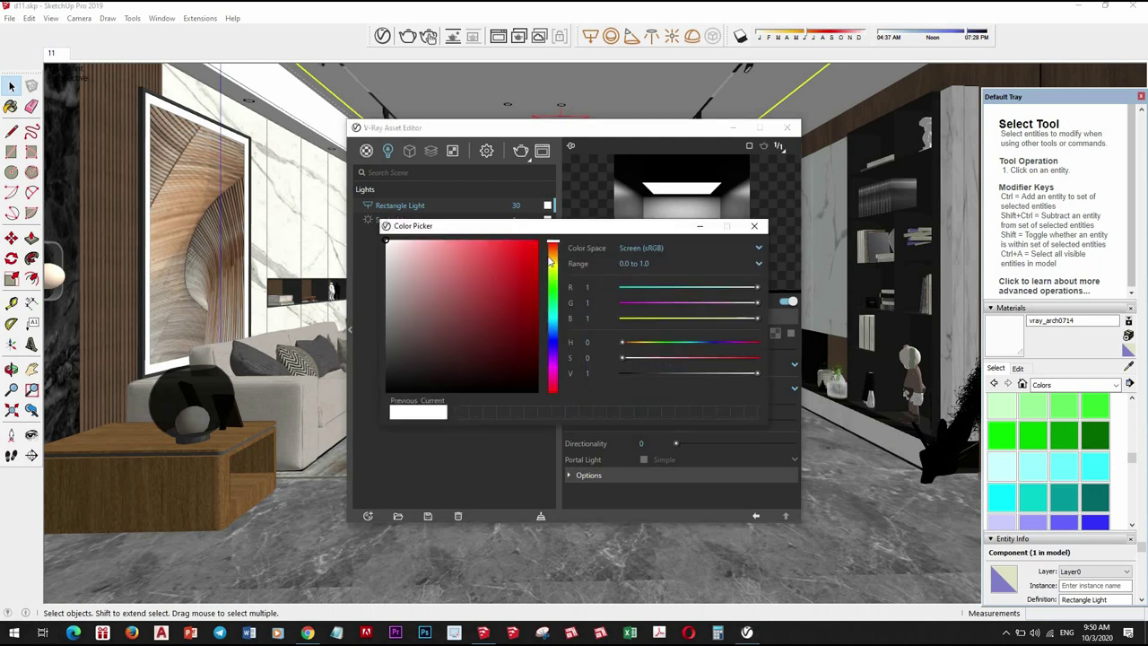
pyautogui.moveTo(550, 260); pyautogui.dragTo(553, 254)
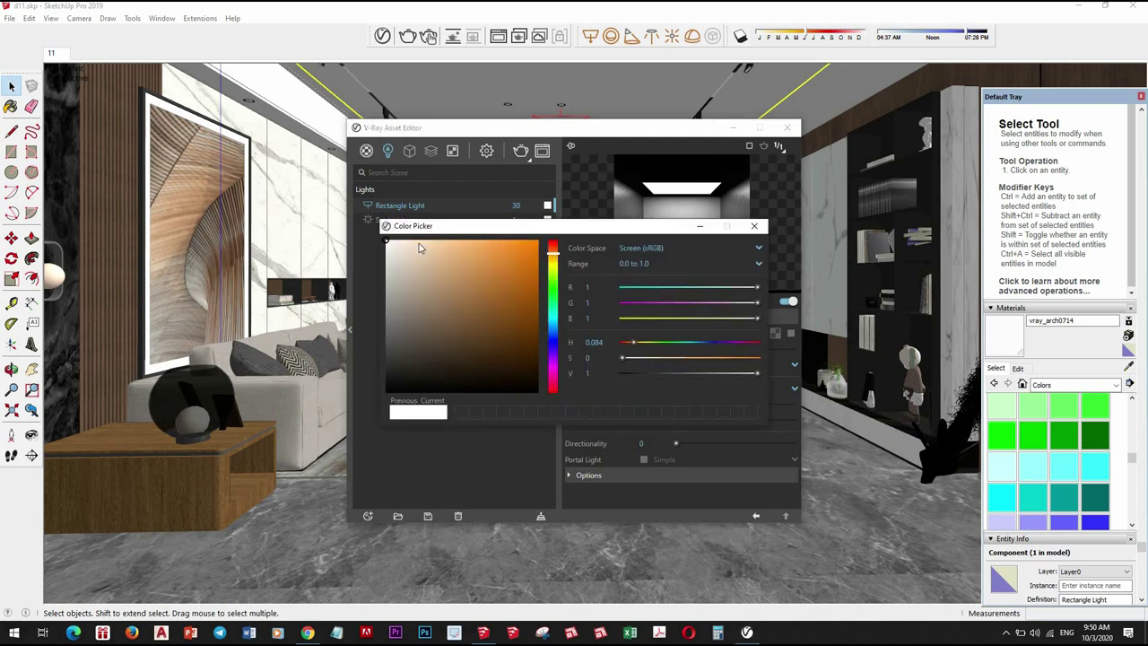
pyautogui.click(753, 225)
pyautogui.click(382, 36)
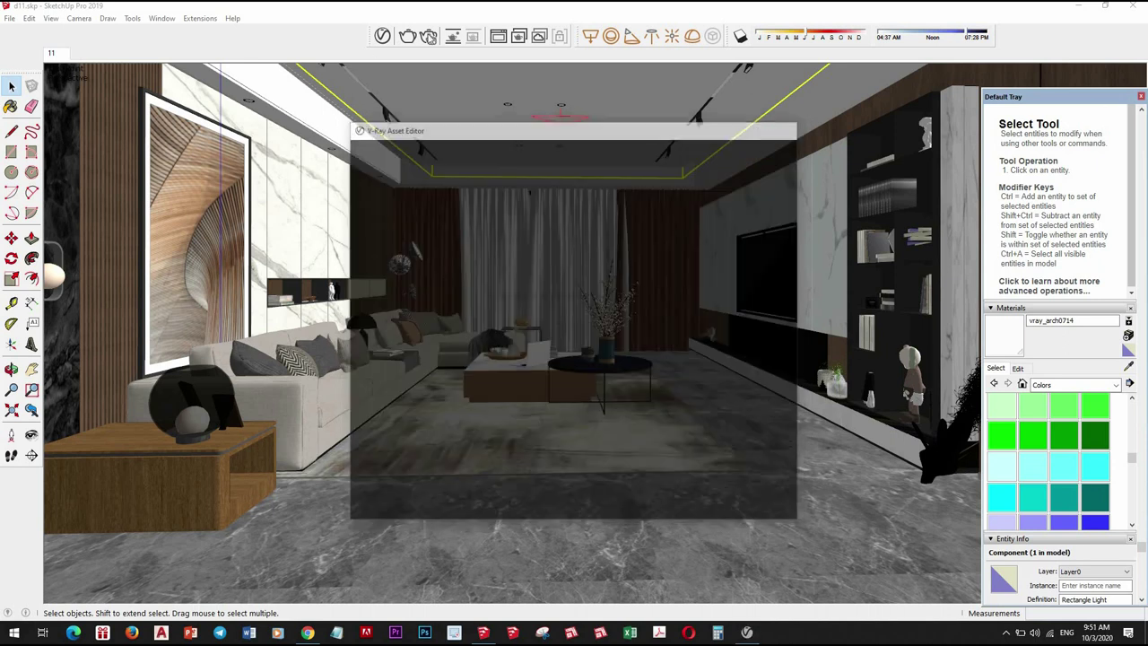
# Run a test V-Ray render, stop it and close the frame buffer
pyautogui.click(408, 36)
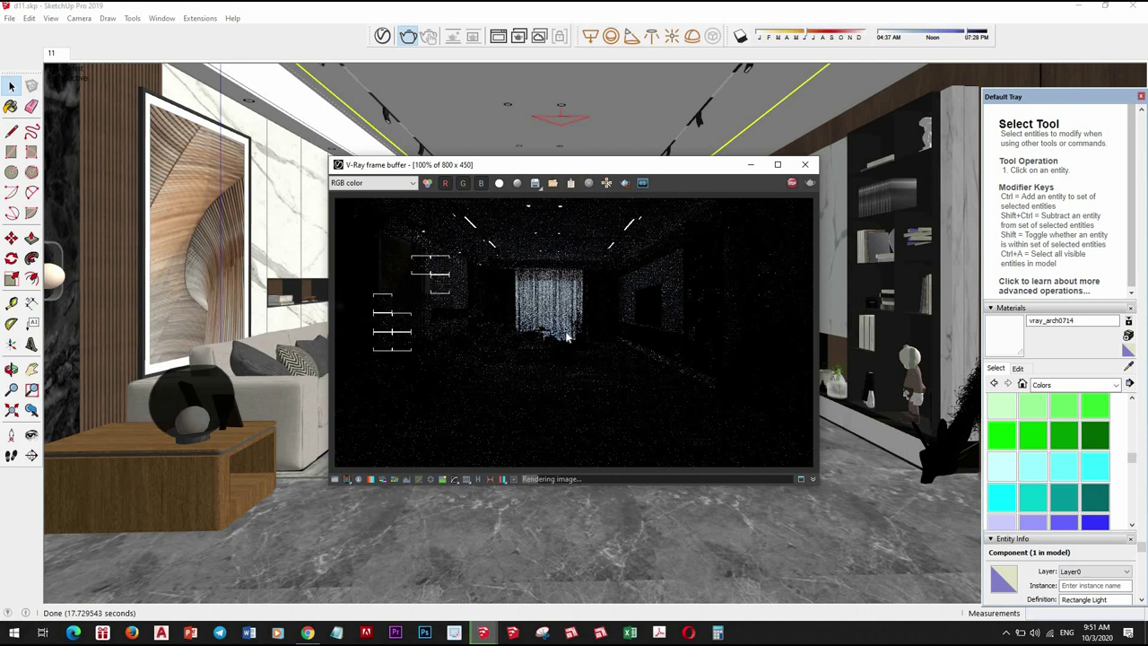
pyautogui.click(792, 184)
pyautogui.click(805, 164)
pyautogui.moveTo(592, 305)
pyautogui.mouseDown(button='middle')
pyautogui.moveTo(574, 245)
pyautogui.moveTo(592, 247)
pyautogui.moveTo(443, 140)
pyautogui.moveTo(246, 116)
pyautogui.mouseUp(button='middle')
pyautogui.press('m')
# Move the ceiling light box 80 mm
pyautogui.click(256, 113)
pyautogui.write('80')
pyautogui.press('Return')
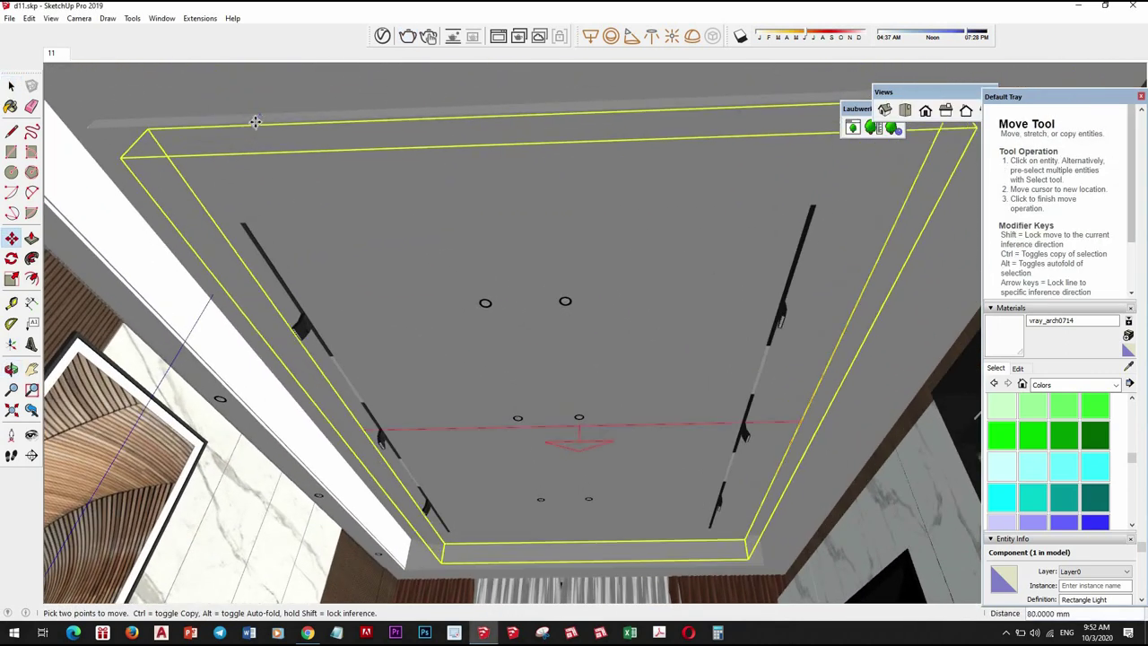
# Orbit back to the living-room view and review the V-Ray render settings
pyautogui.moveTo(581, 371); pyautogui.dragTo(622, 464, button='middle')
pyautogui.press('space')
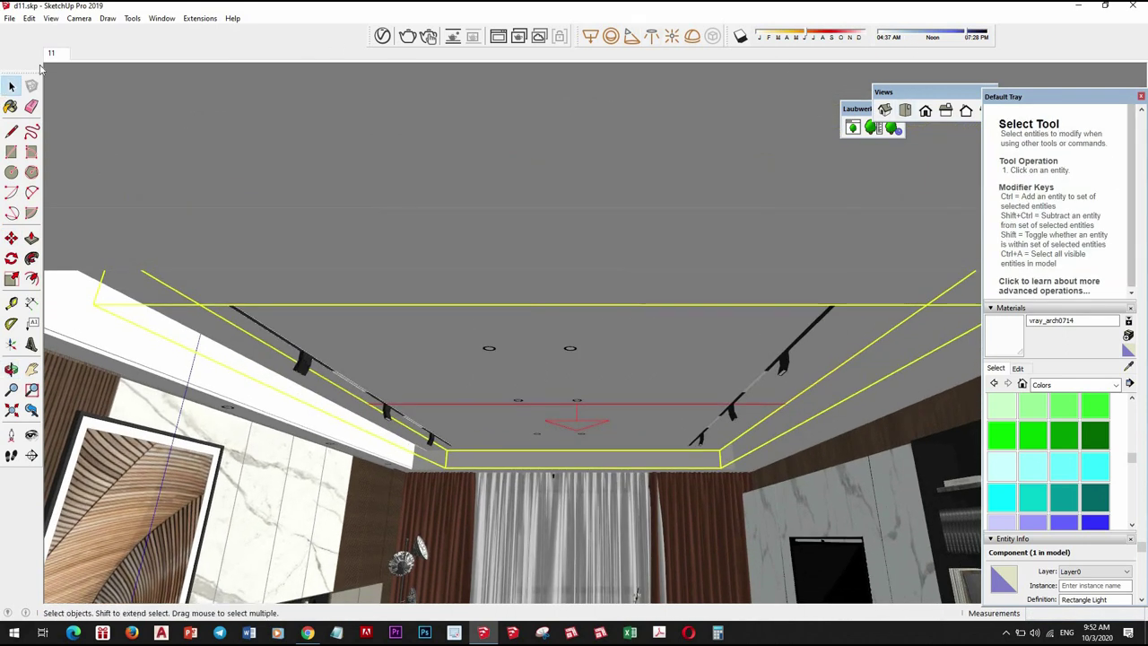
pyautogui.moveTo(350, 143); pyautogui.dragTo(368, 296, button='middle')
pyautogui.click(382, 36)
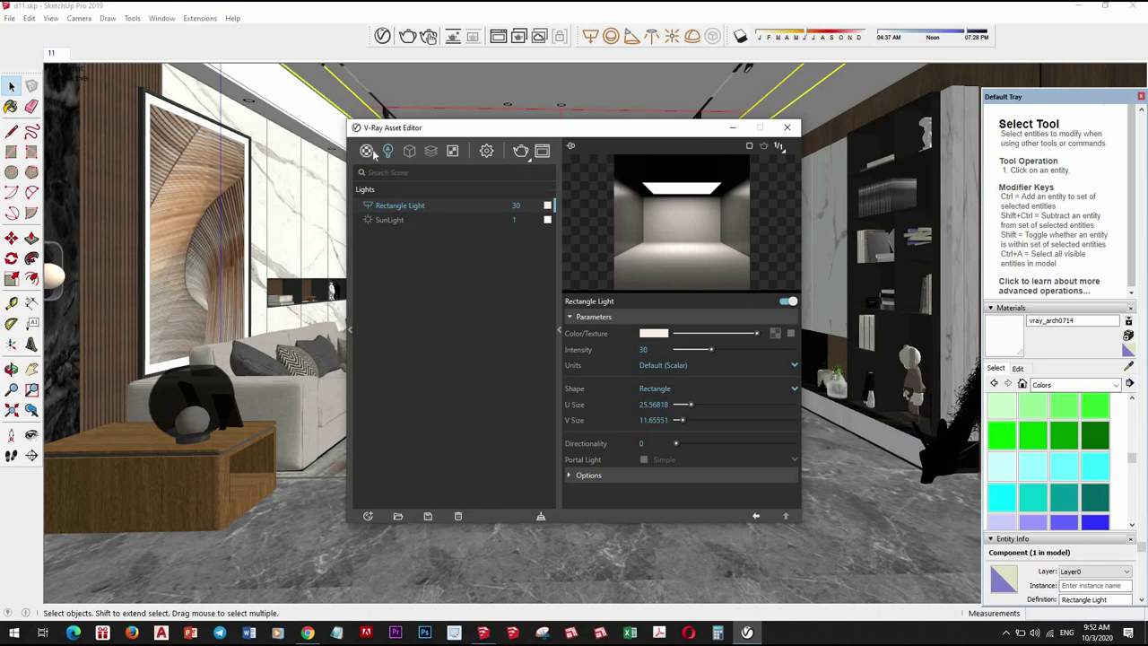
pyautogui.click(485, 150)
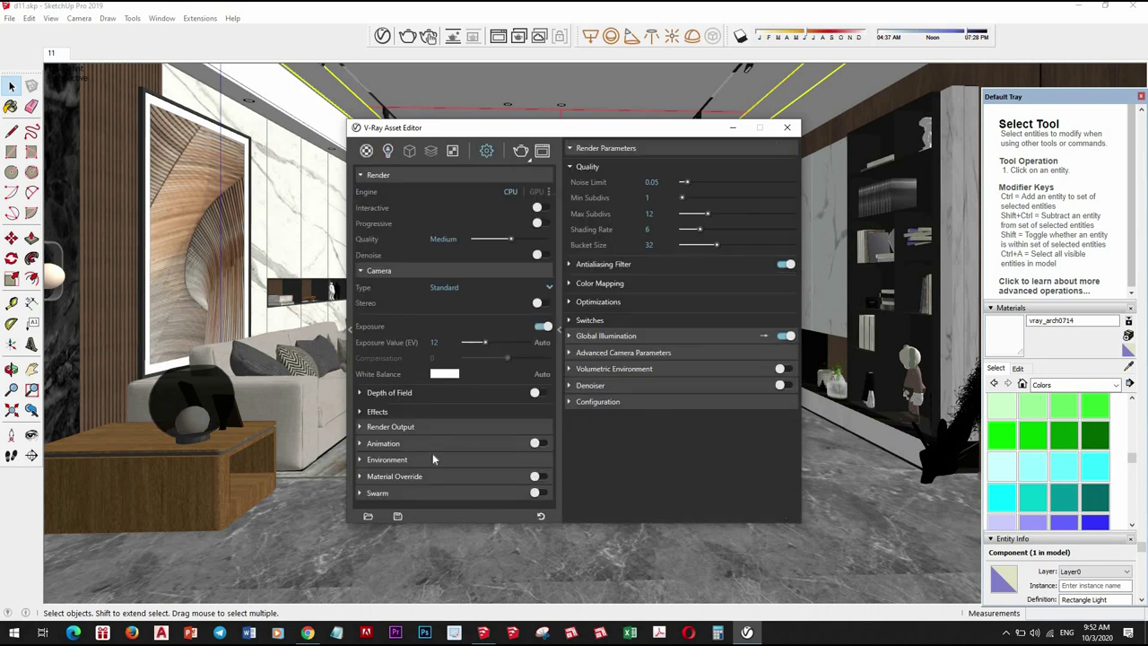
pyautogui.click(787, 128)
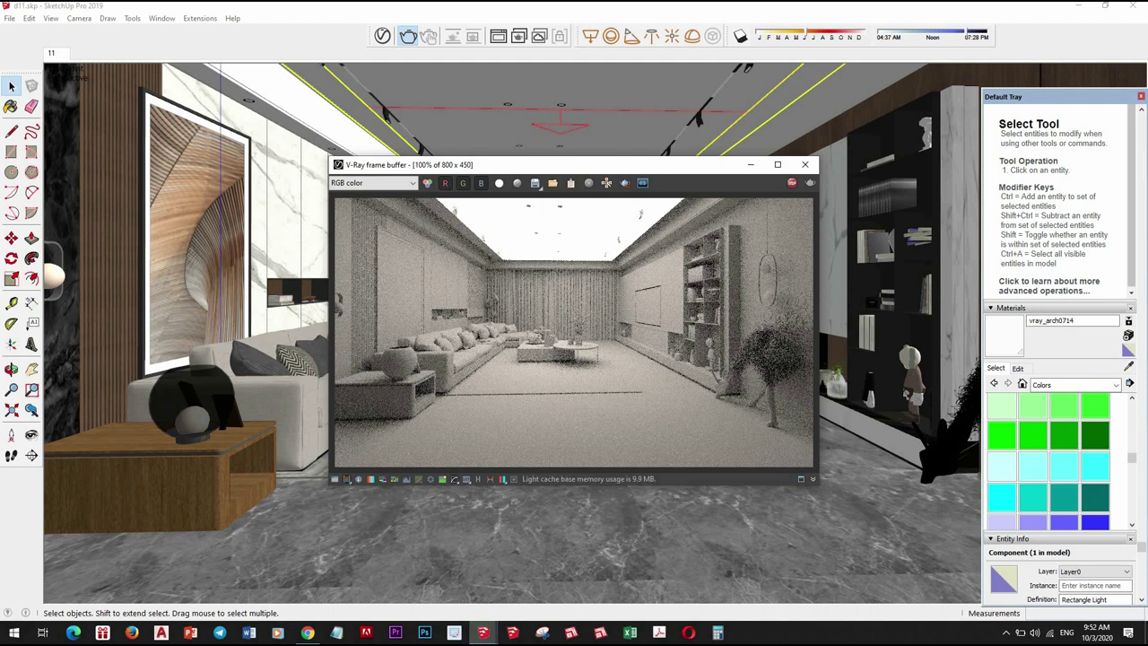
# Turn off the grey Material Override, render the room in full colour, then close the frame buffer
pyautogui.click(804, 168)
pyautogui.click(382, 36)
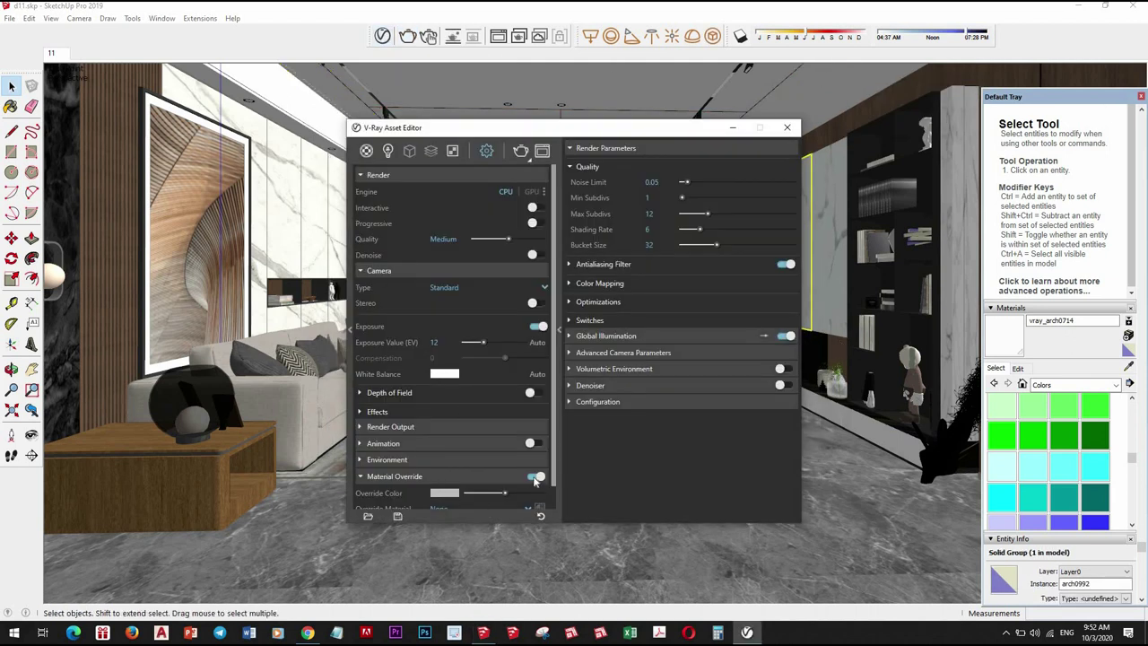
pyautogui.click(787, 127)
pyautogui.click(408, 36)
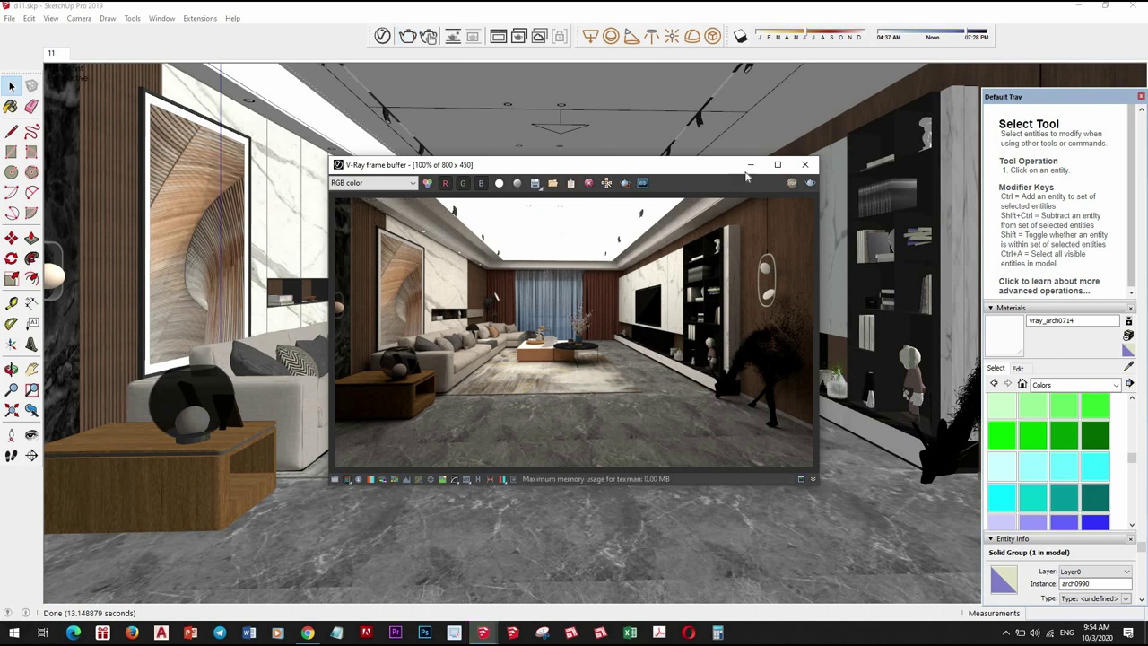
pyautogui.click(805, 164)
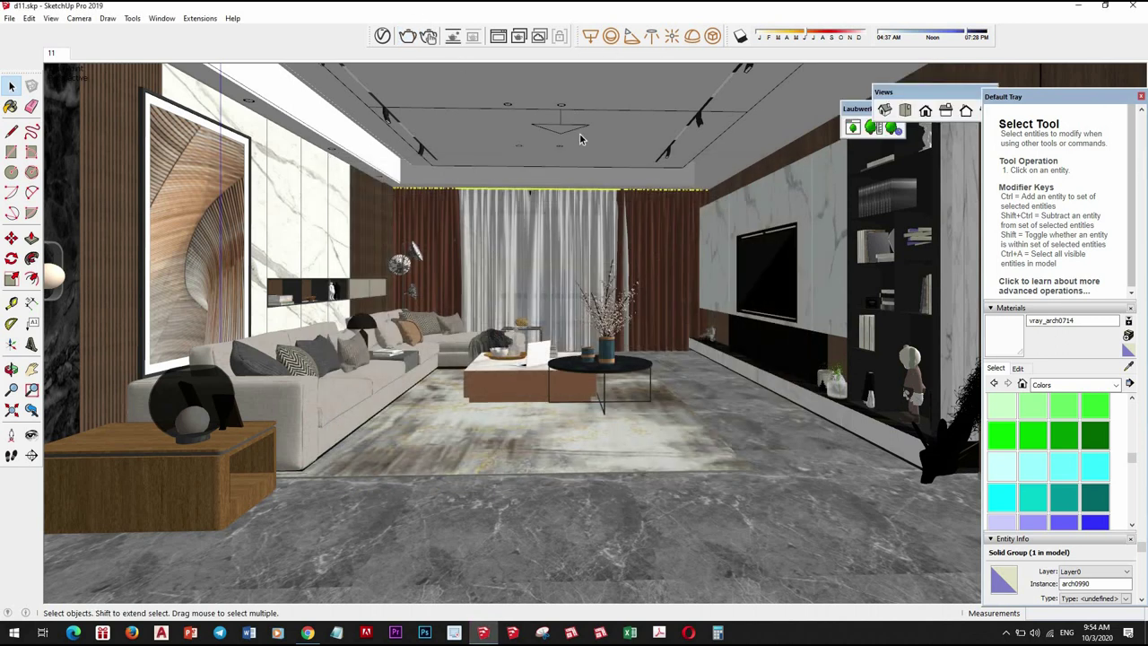
# Raise the rectangle ceiling light 30 mm along the blue axis
pyautogui.click(579, 139)
pyautogui.press('m')
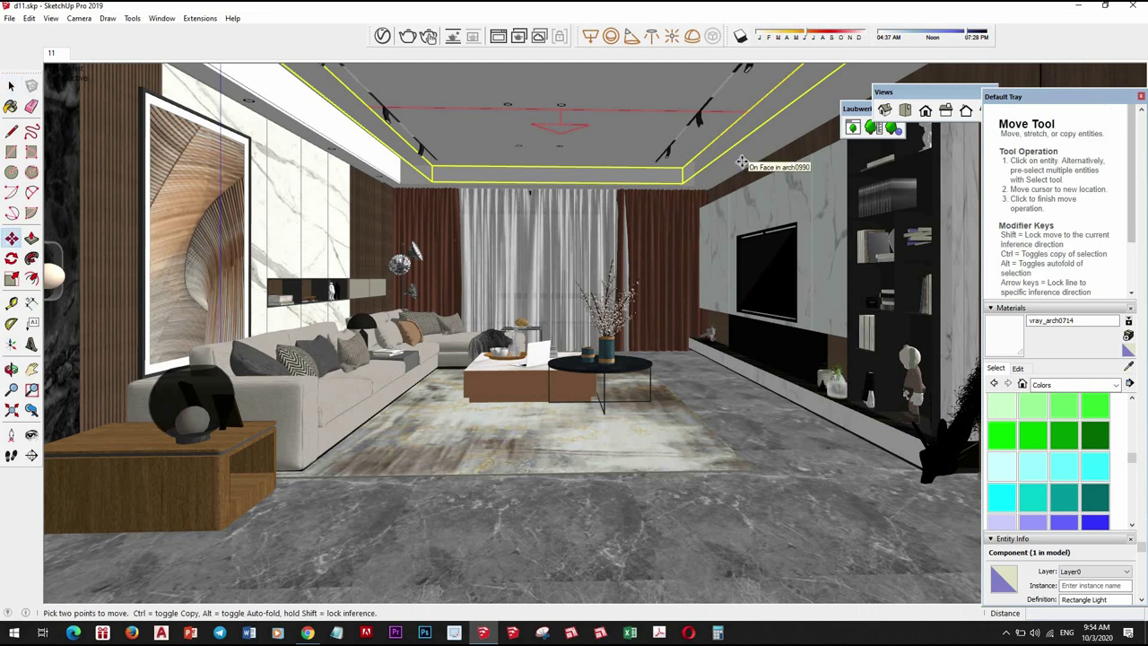
pyautogui.click(748, 154)
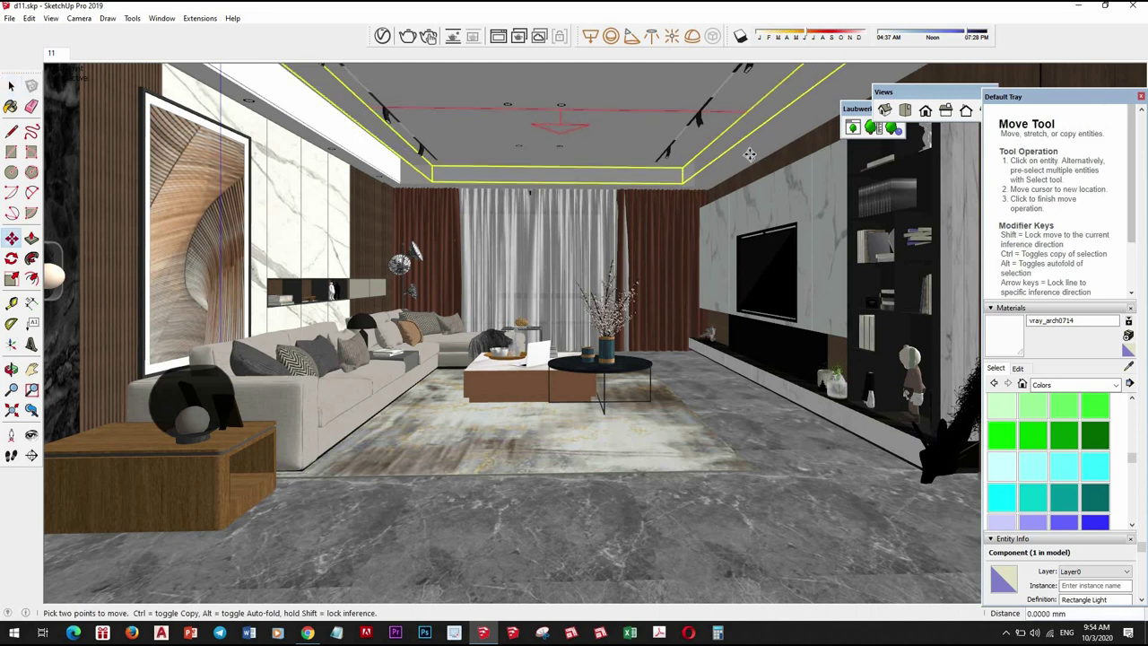
pyautogui.scroll(3, 748, 154)
pyautogui.write('30')
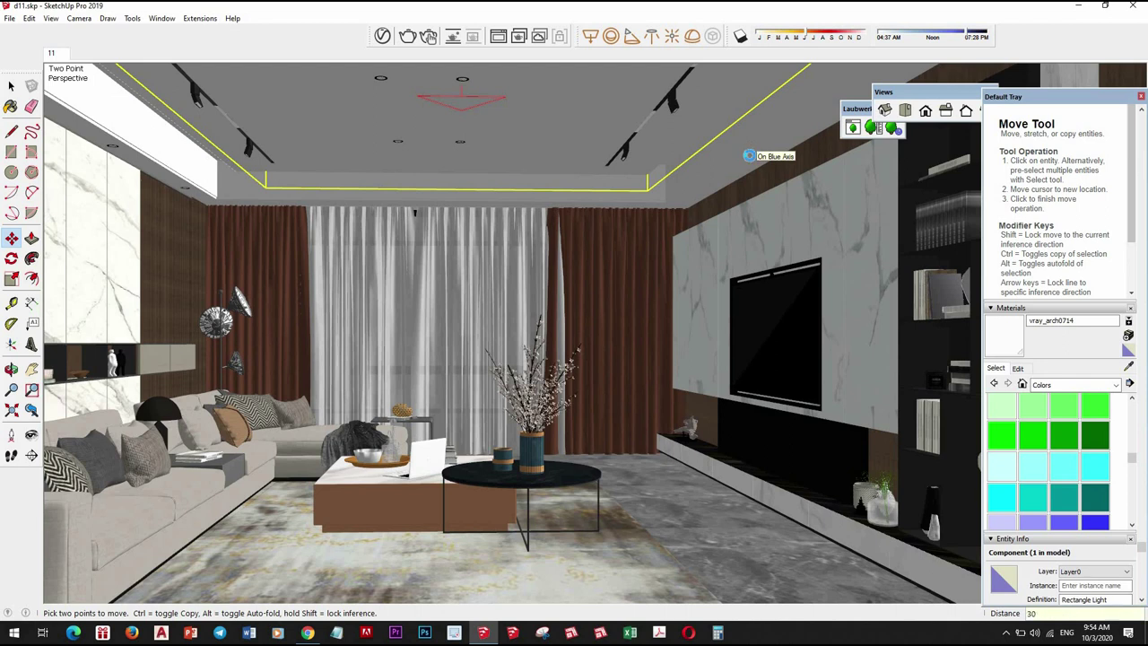
pyautogui.press('Return')
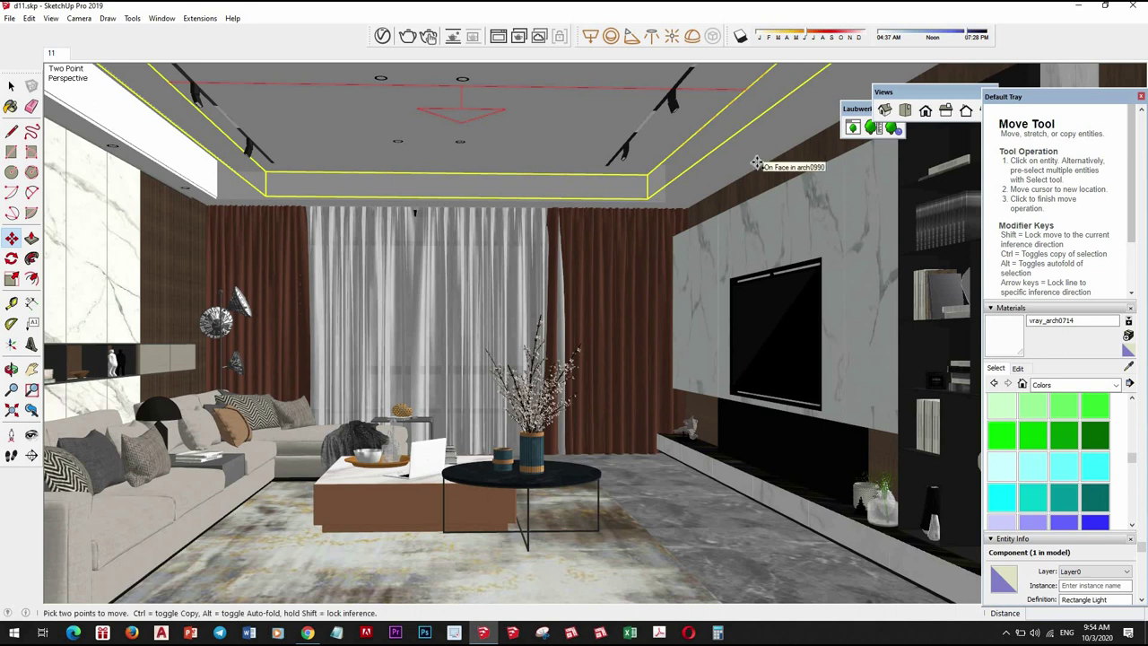
# Delete the extra ceiling light piece at the cove corner
pyautogui.scroll(2, 680, 106)
pyautogui.keyDown('shift'); pyautogui.moveTo(679, 205); pyautogui.dragTo(614, 250, button='middle'); pyautogui.keyUp('shift')
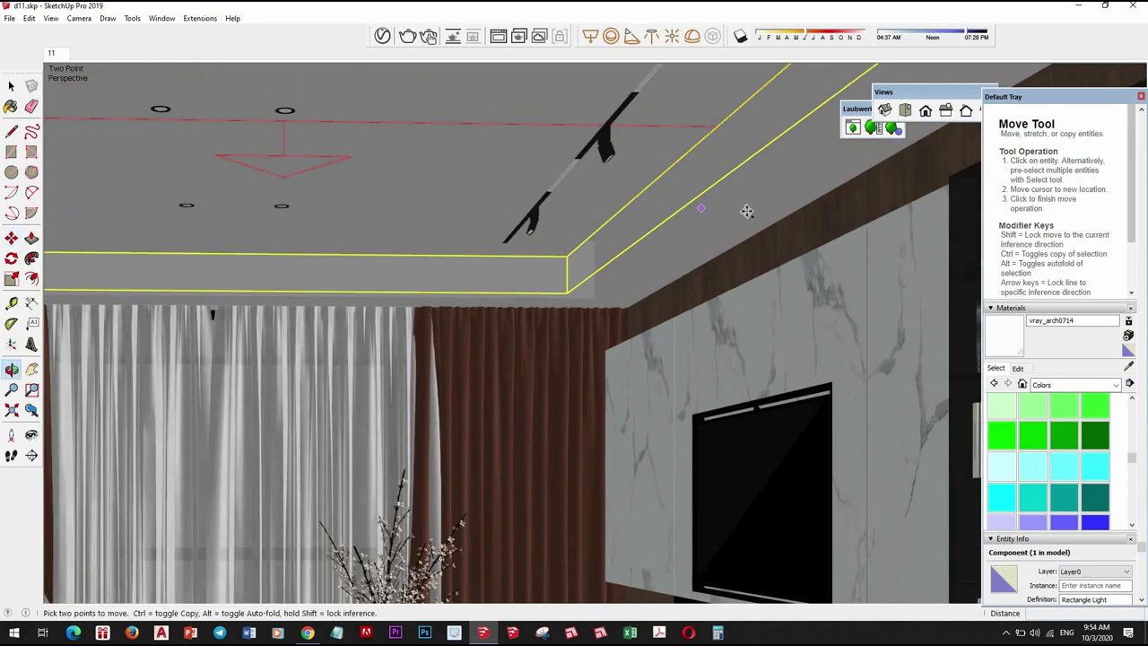
pyautogui.keyDown('ctrl'); pyautogui.click(744, 201); pyautogui.keyUp('ctrl')
pyautogui.press('Escape')
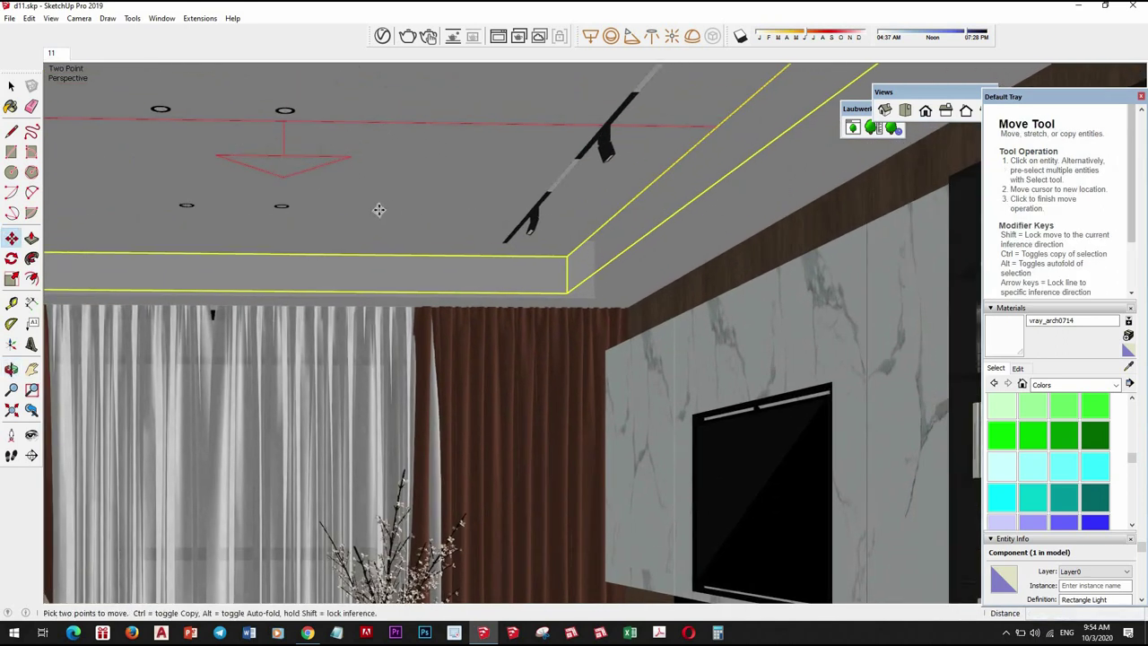
pyautogui.press('space')
pyautogui.rightClick(349, 159)
pyautogui.click(376, 179)
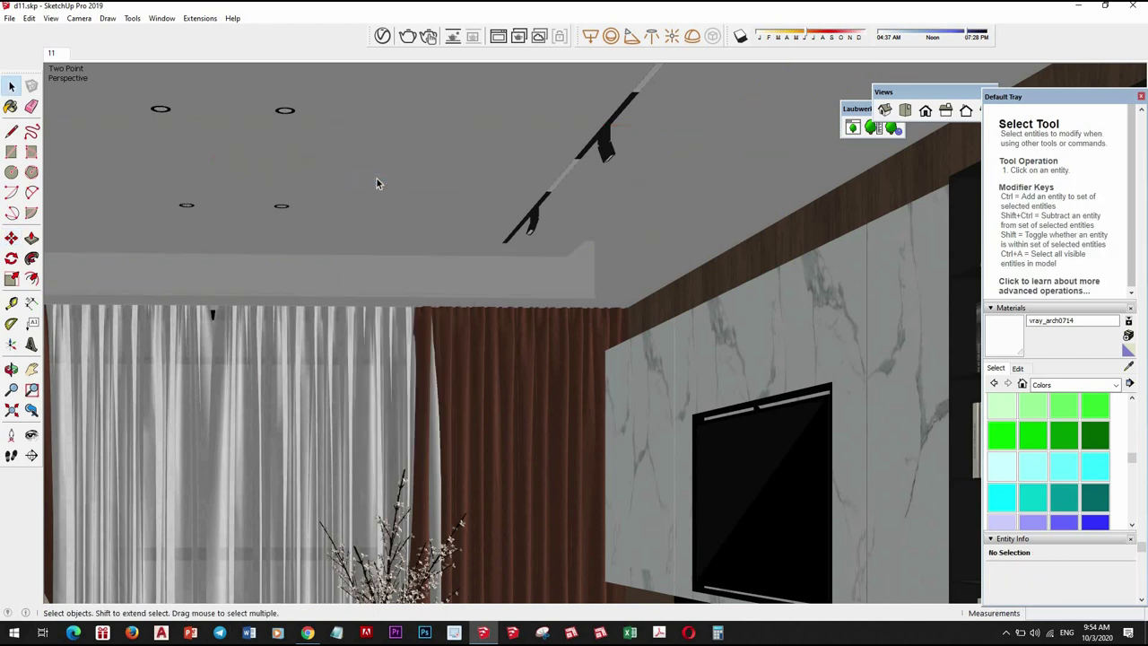
# Raise the rectangle light another 20 mm, then render the scene view and close it
pyautogui.click(723, 161)
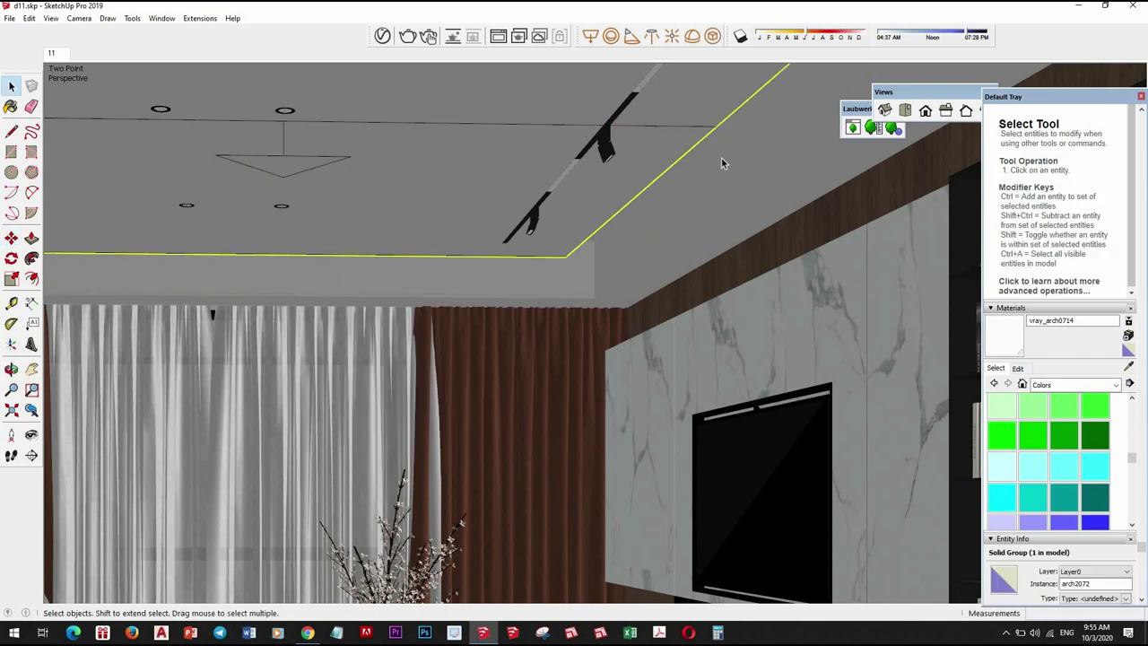
pyautogui.click(680, 127)
pyautogui.press('m')
pyautogui.click(822, 182)
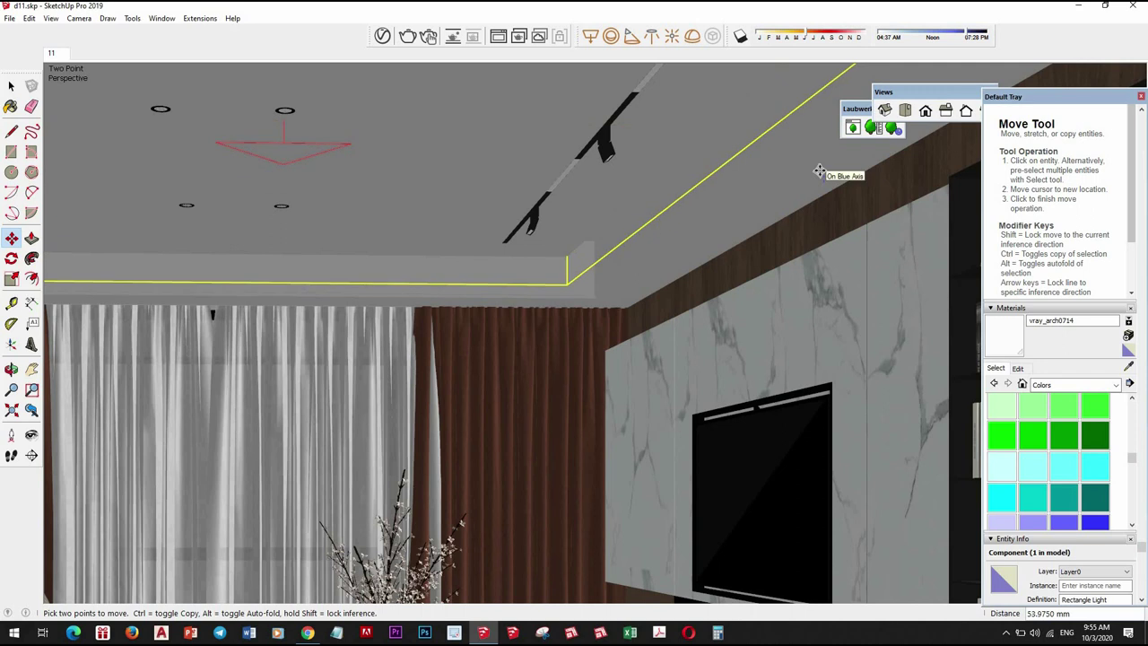
pyautogui.press('Return')
pyautogui.press('space')
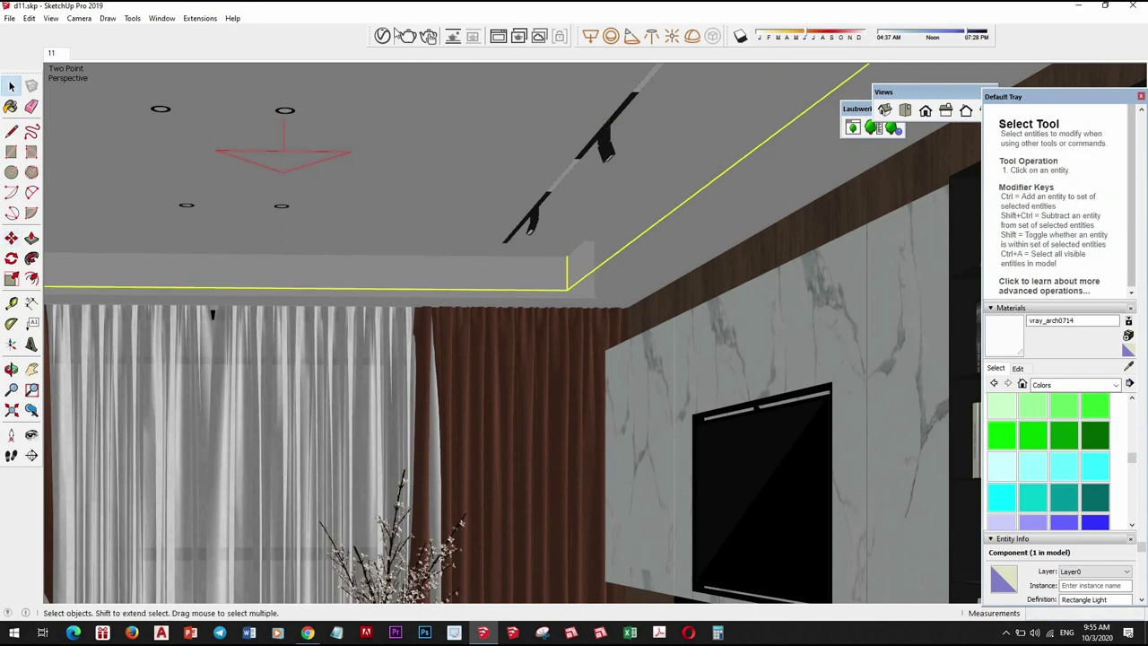
pyautogui.click(52, 54)
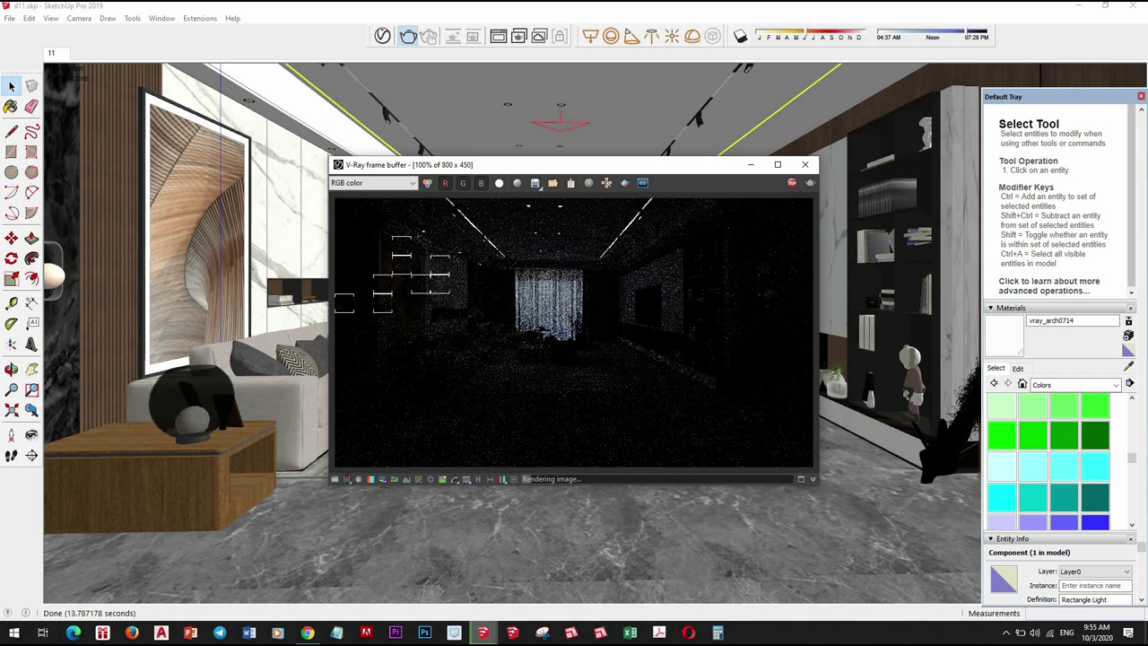
pyautogui.click(805, 165)
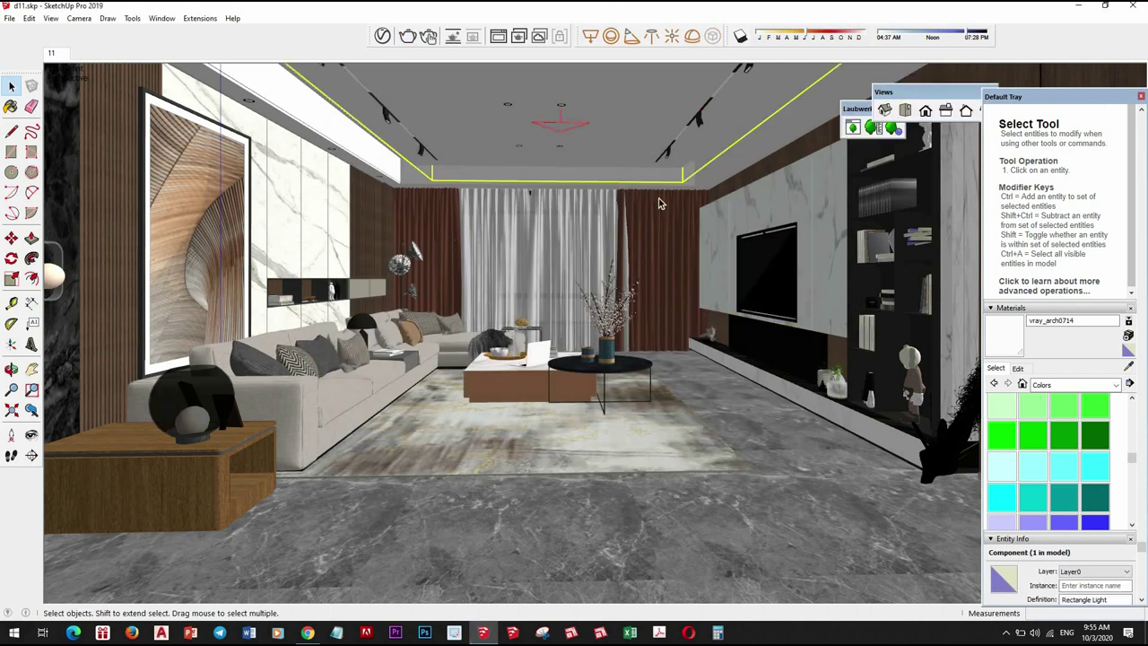
# Review the Rectangle Light's extra options in the V-Ray Asset Editor, then close it
pyautogui.click(382, 36)
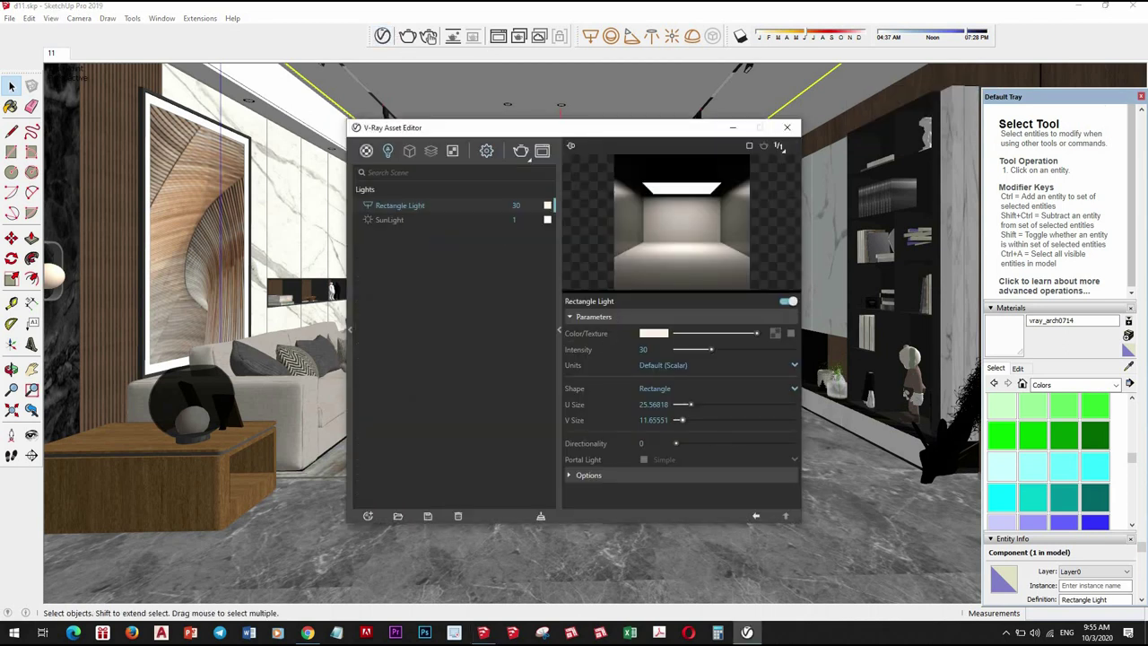
pyautogui.click(585, 475)
pyautogui.scroll(-2, 734, 404)
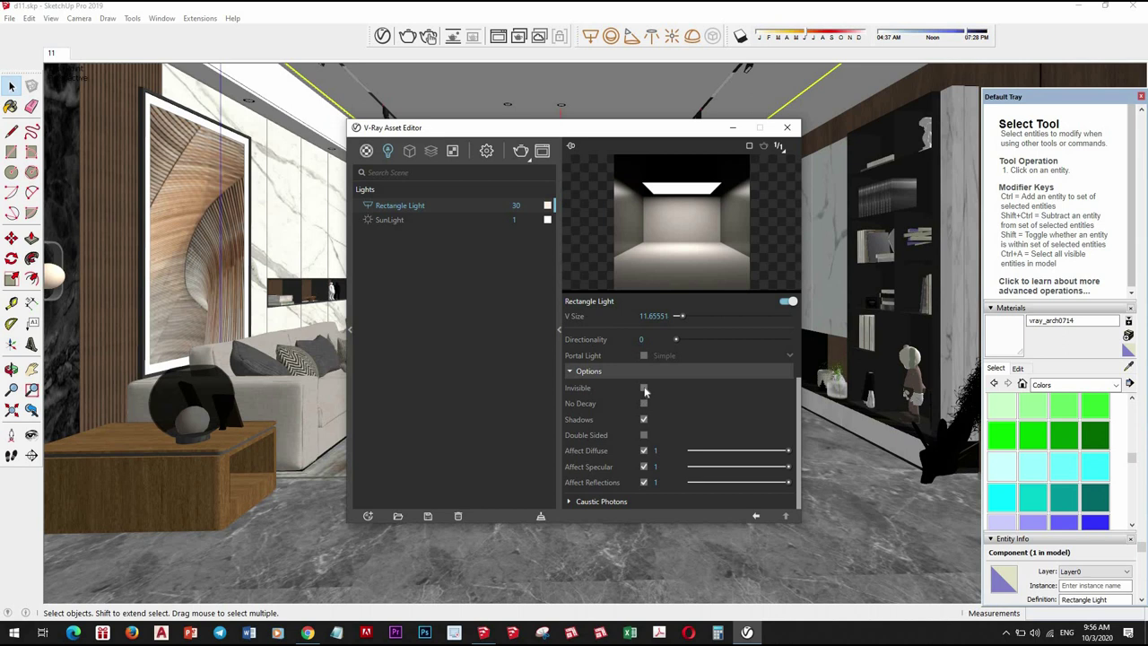
pyautogui.click(785, 127)
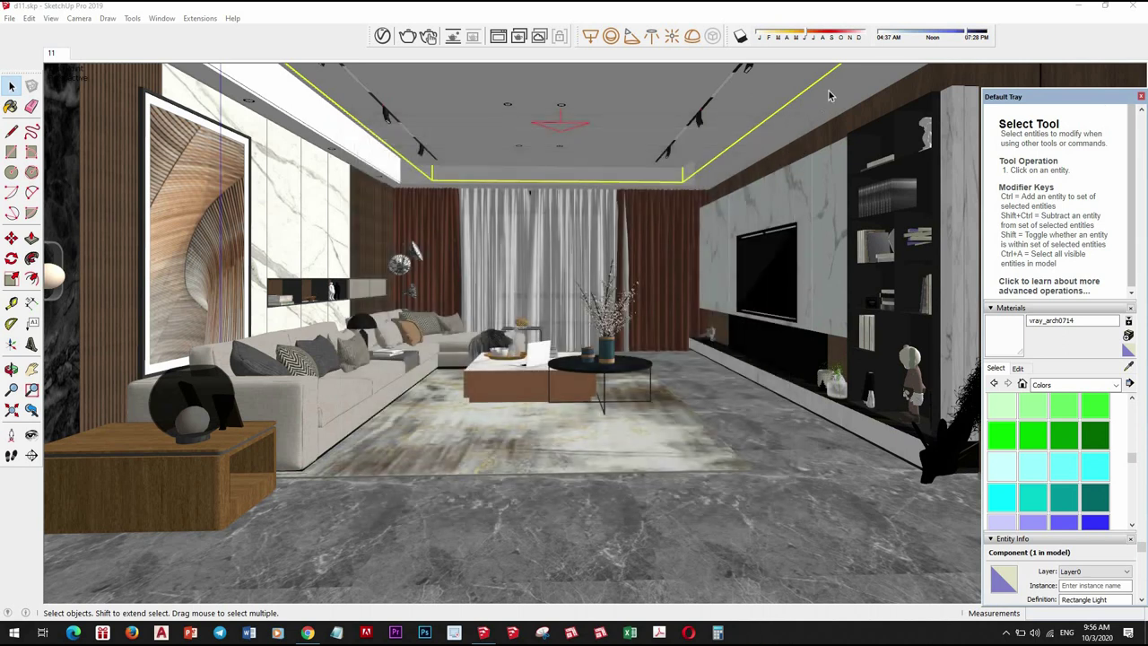
# Move the ceiling rectangle light 50 mm along the red axis and render the living room again
pyautogui.press('m')
pyautogui.click(786, 113)
pyautogui.write('50')
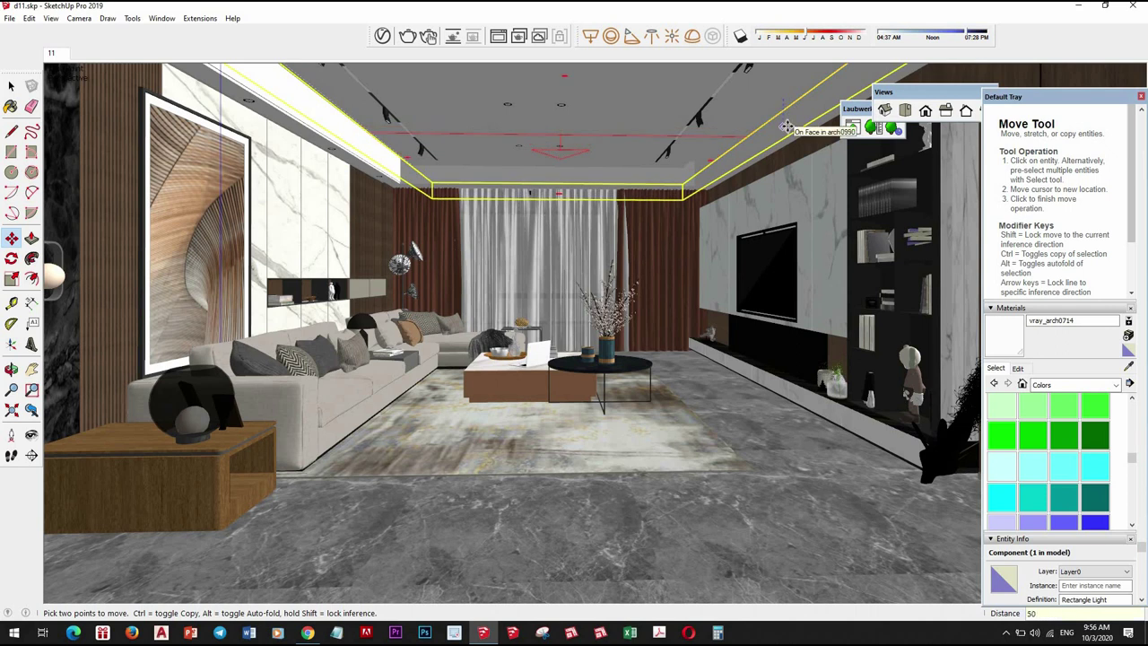
pyautogui.press('Return')
pyautogui.press('space')
pyautogui.click(407, 36)
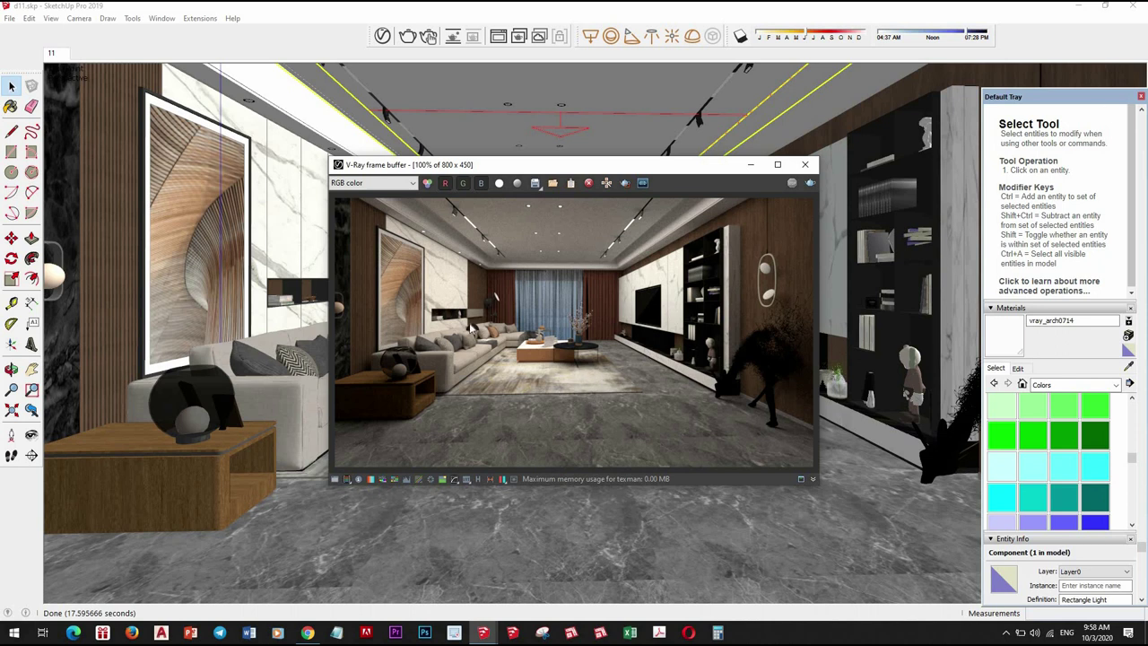
# Close the finished render and sample the hanging globe lamps' material with Paint Bucket
pyautogui.click(805, 165)
pyautogui.moveTo(520, 395); pyautogui.dragTo(658, 421, button='middle')
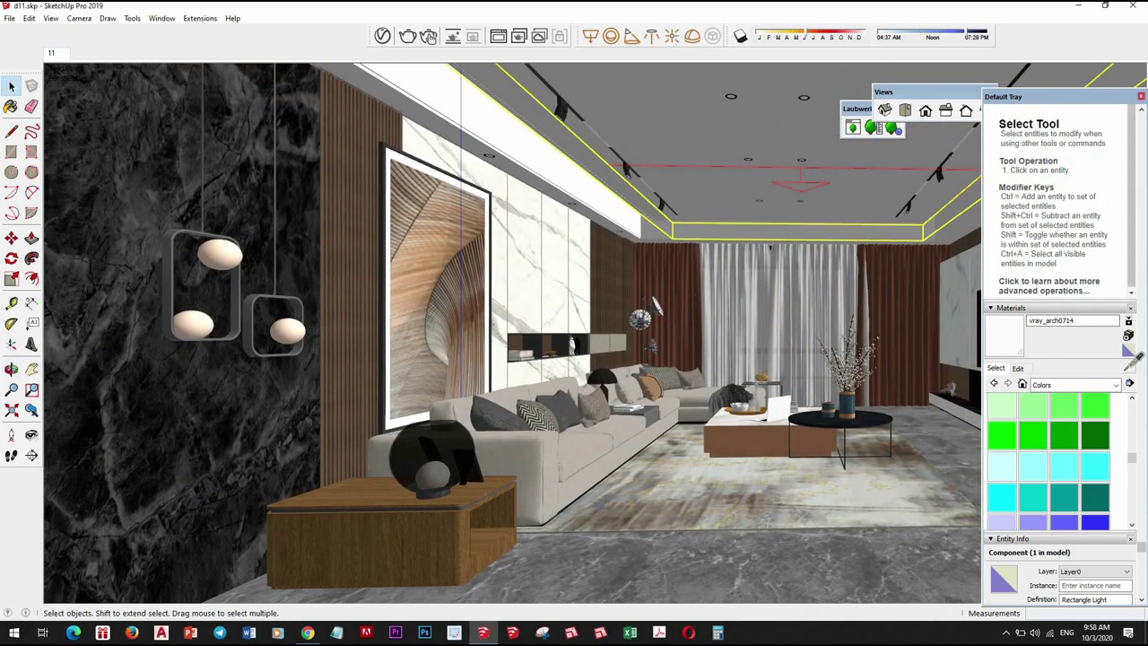
pyautogui.press('b')
pyautogui.keyDown('alt'); pyautogui.click(302, 323); pyautogui.keyUp('alt')
# Add an Emissive layer to the globe material and raise its intensity to 2
pyautogui.click(382, 36)
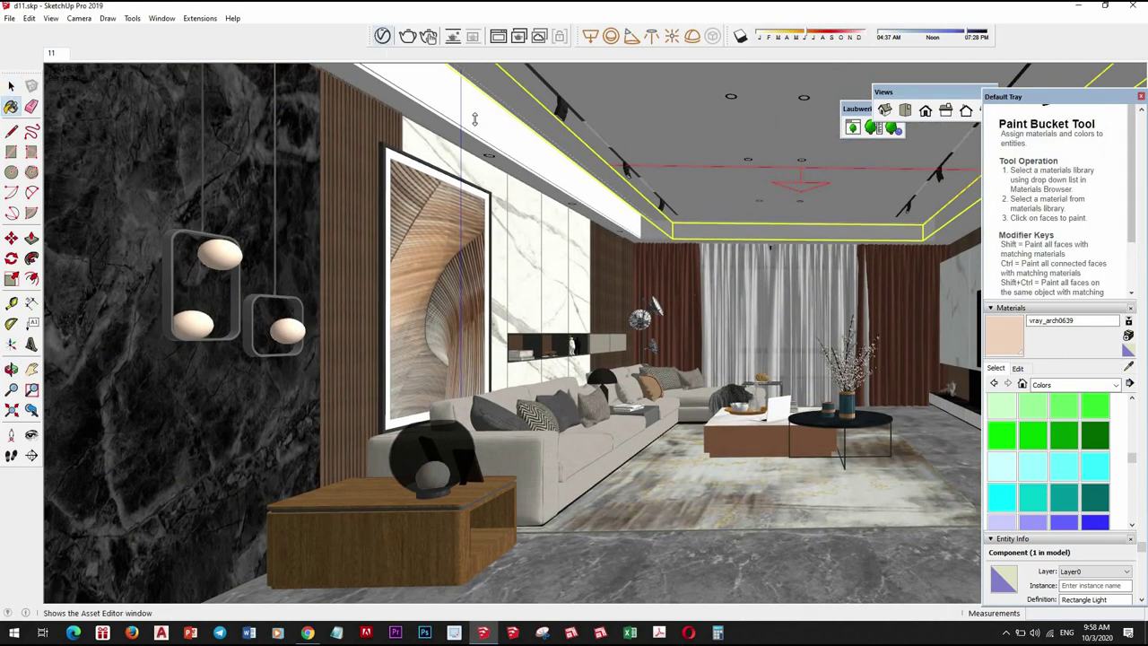
pyautogui.click(857, 289)
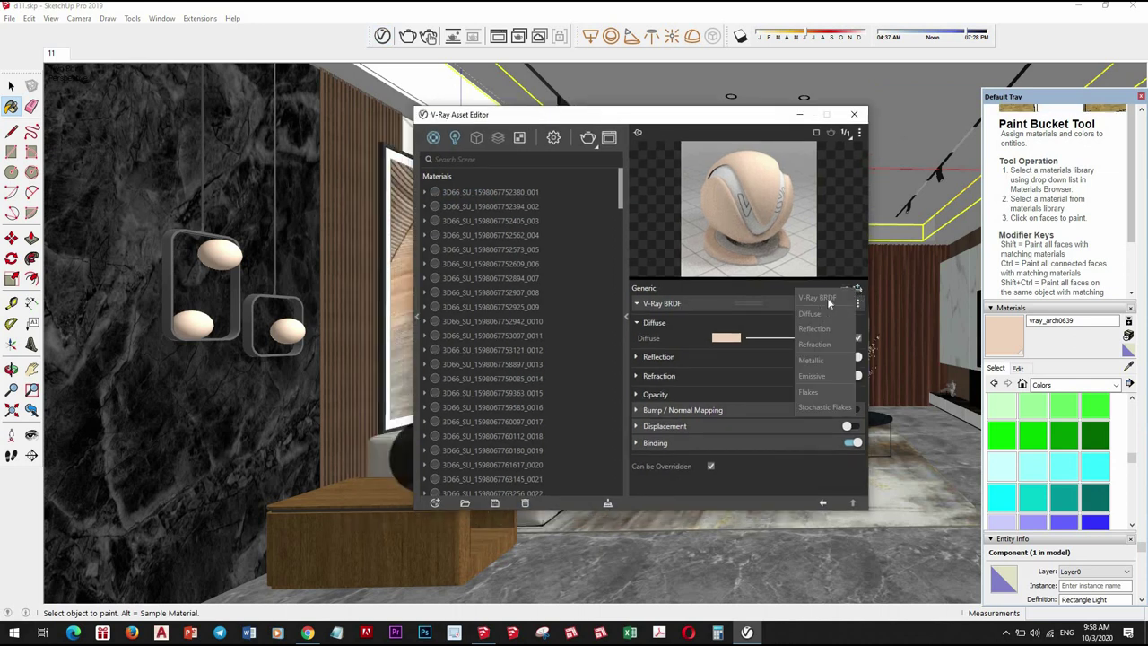
pyautogui.click(811, 375)
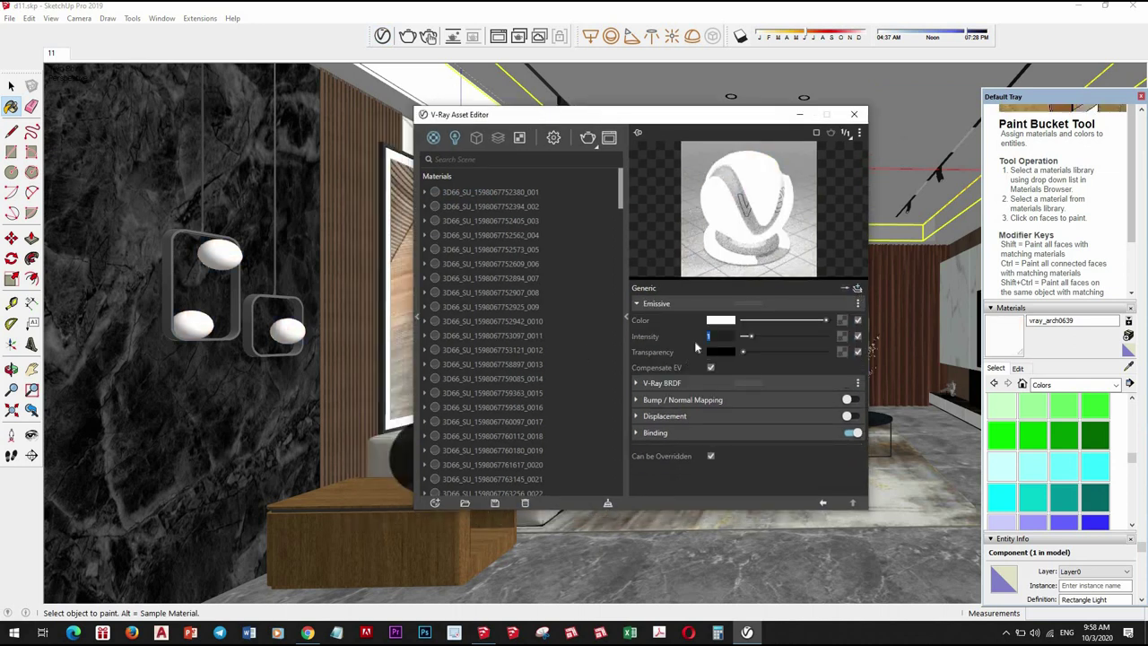
pyautogui.moveTo(750, 336); pyautogui.dragTo(758, 336)
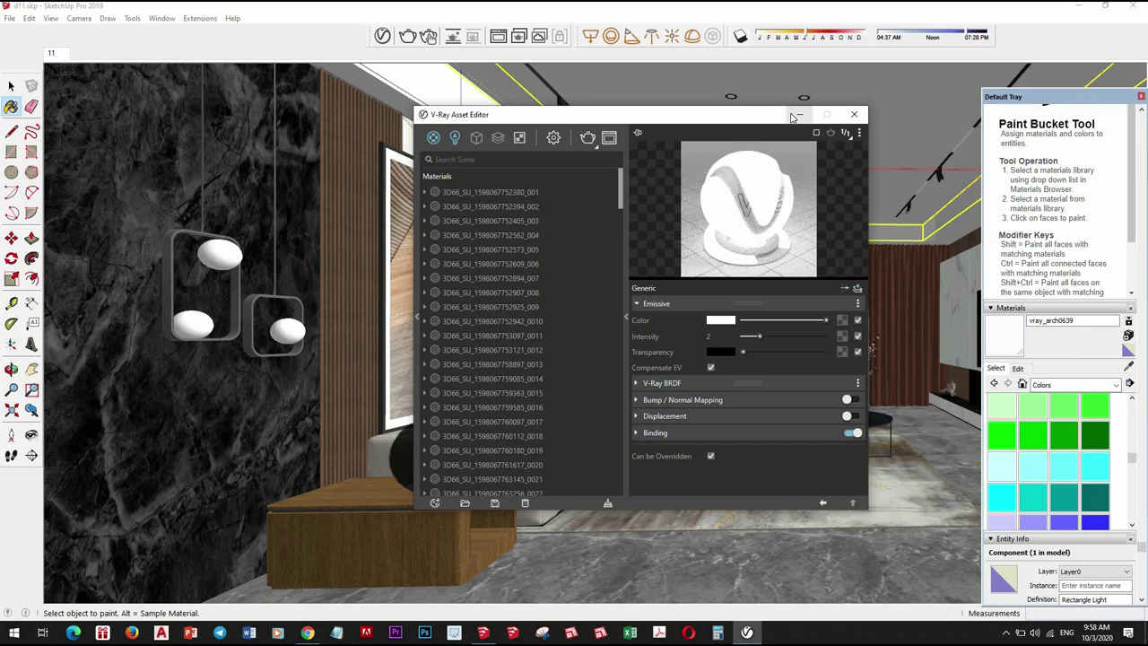
# Move the material editor aside and orbit toward the cabinet and wall lamp
pyautogui.moveTo(697, 117); pyautogui.dragTo(656, 119)
pyautogui.moveTo(504, 104); pyautogui.dragTo(355, 96)
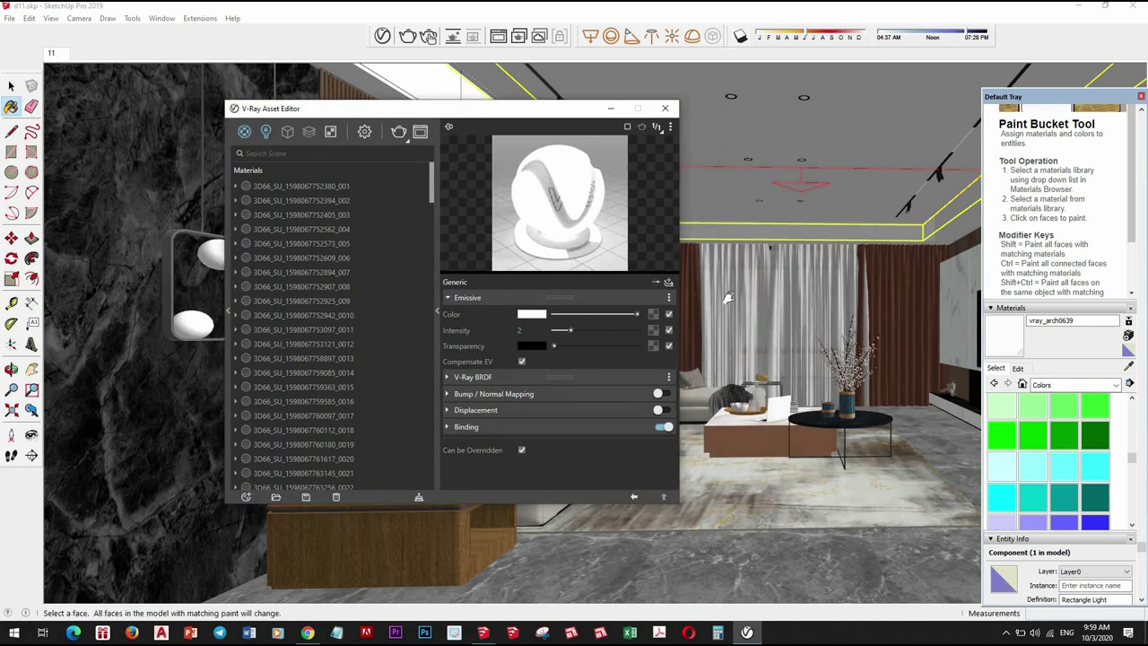
pyautogui.moveTo(718, 296)
pyautogui.mouseDown(button='middle')
pyautogui.moveTo(818, 304)
pyautogui.moveTo(836, 264)
pyautogui.mouseUp(button='middle')
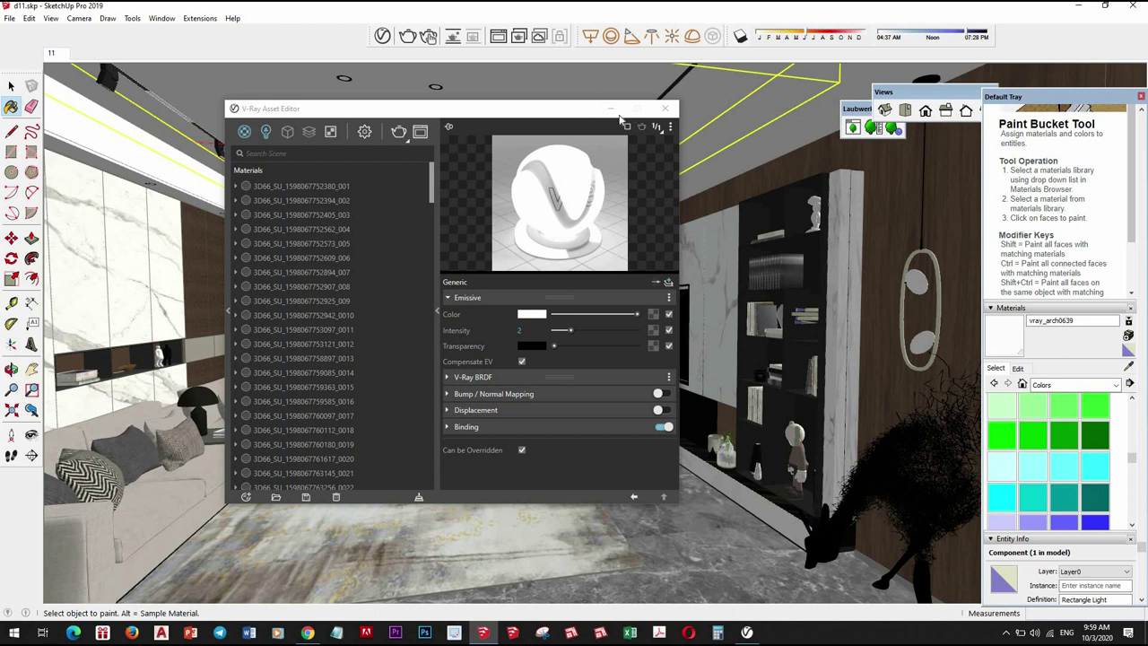
pyautogui.moveTo(814, 323); pyautogui.dragTo(810, 338, button='middle')
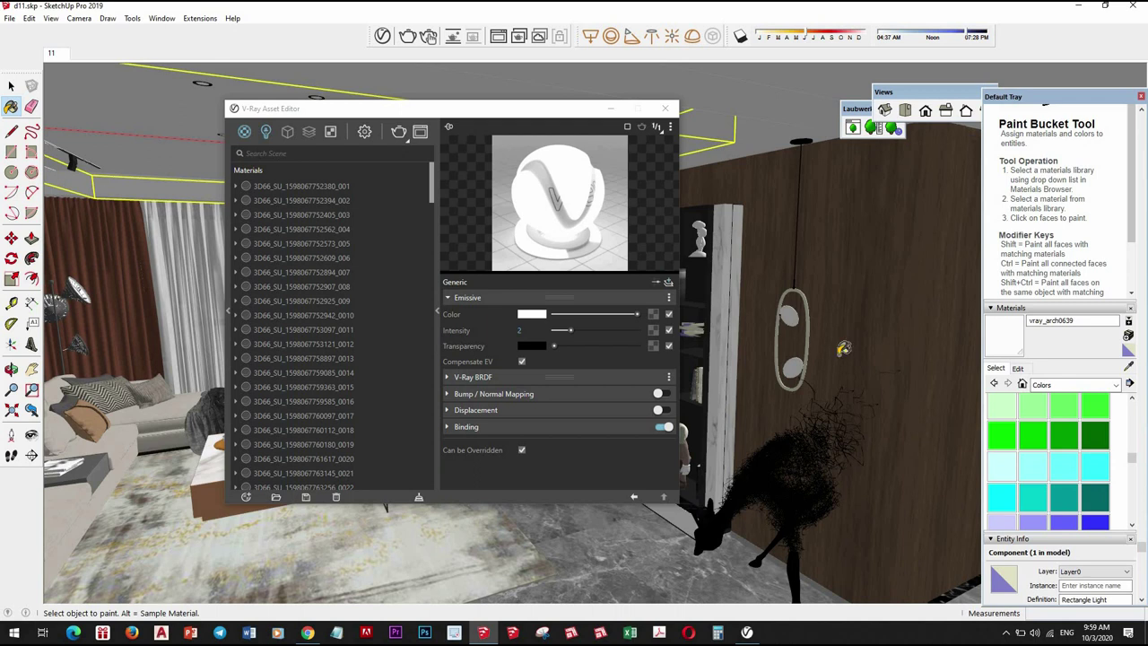
pyautogui.scroll(2, 843, 348)
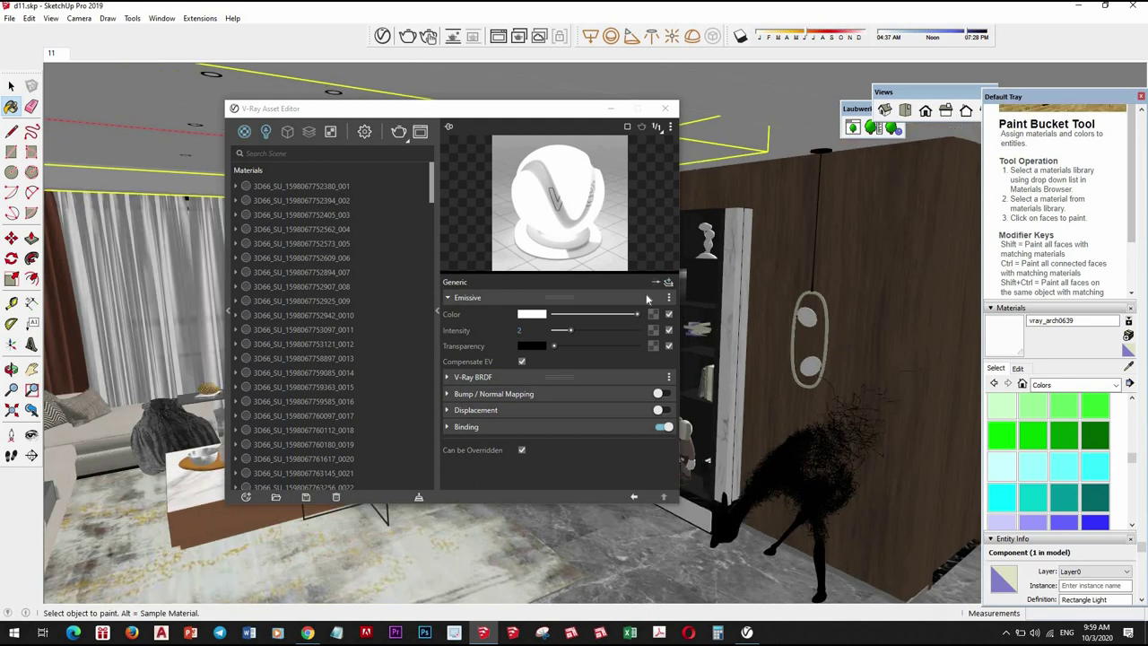
pyautogui.press('alt')
# Sample the lamp materials and paint the two pendant globes light green Color G02
pyautogui.keyDown('alt'); pyautogui.click(808, 315); pyautogui.keyUp('alt')
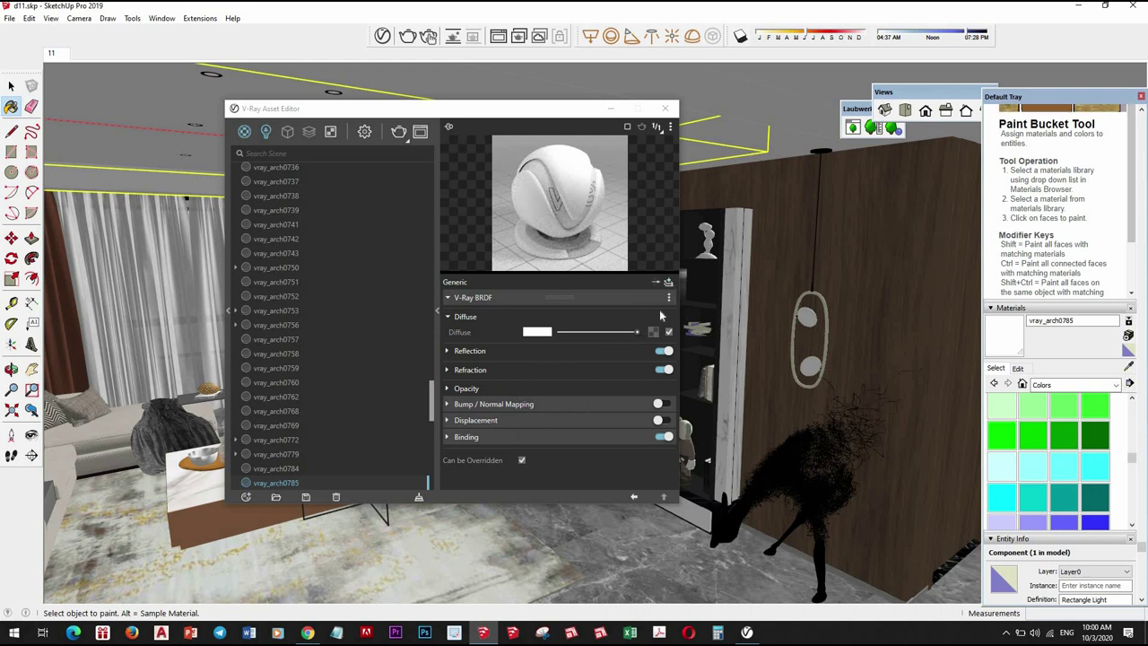
pyautogui.click(669, 281)
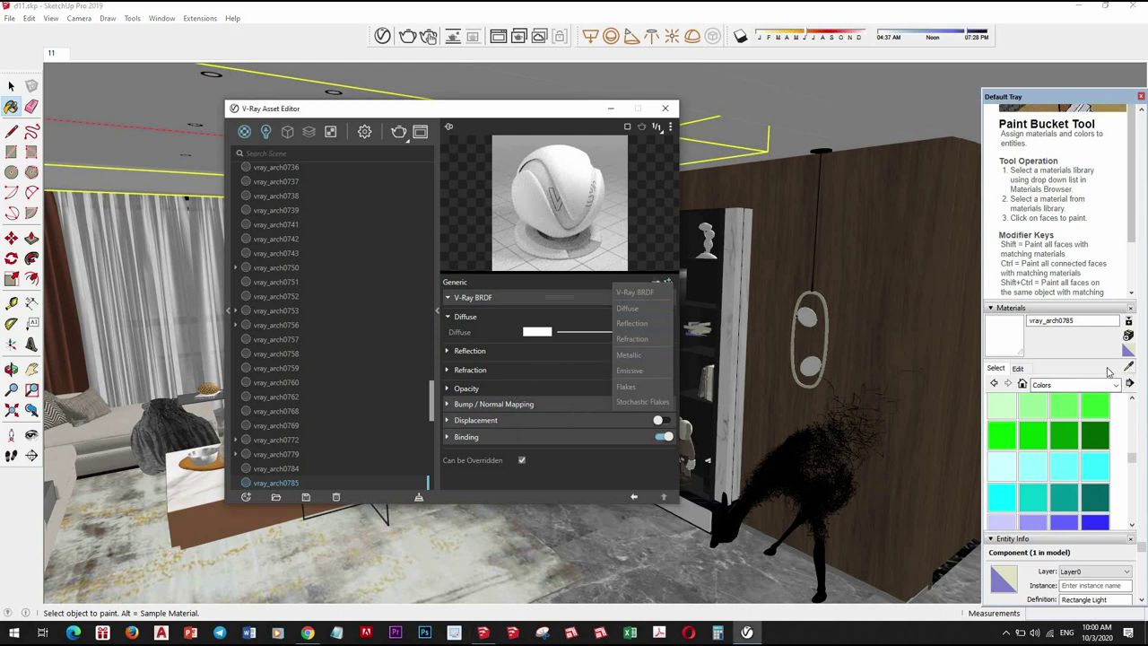
pyautogui.moveTo(821, 454)
pyautogui.mouseDown(button='middle')
pyautogui.moveTo(826, 441)
pyautogui.moveTo(574, 422)
pyautogui.moveTo(336, 336)
pyautogui.mouseUp(button='middle')
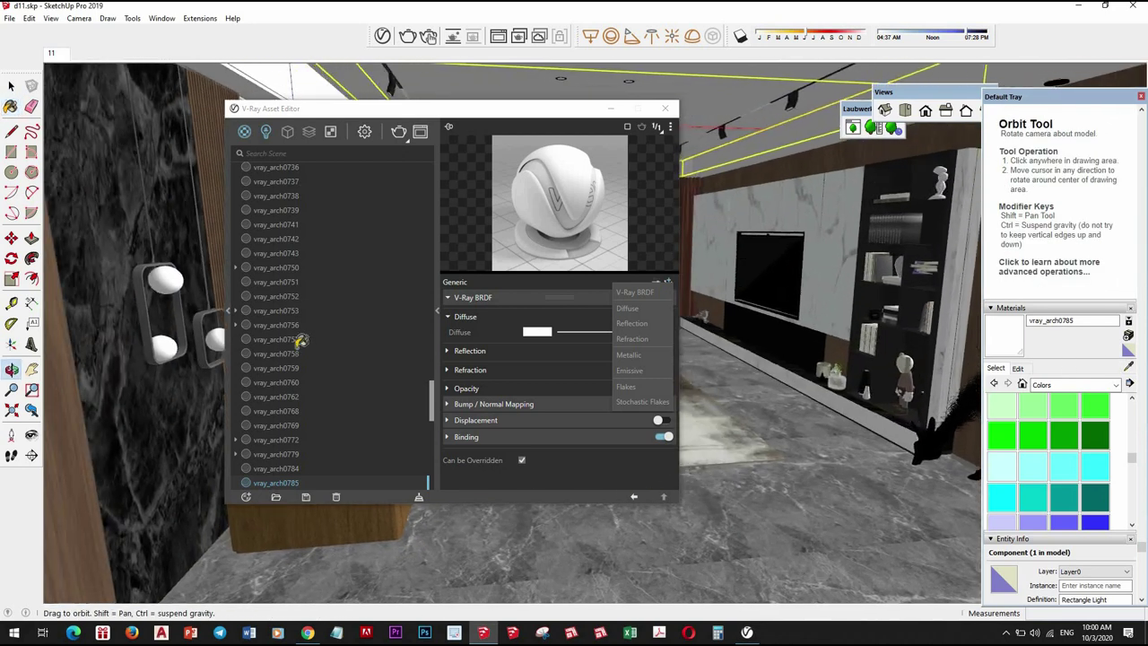
pyautogui.keyDown('alt'); pyautogui.click(199, 279); pyautogui.keyUp('alt')
pyautogui.moveTo(845, 352)
pyautogui.mouseDown(button='middle')
pyautogui.moveTo(755, 349)
pyautogui.moveTo(732, 317)
pyautogui.moveTo(879, 314)
pyautogui.mouseUp(button='middle')
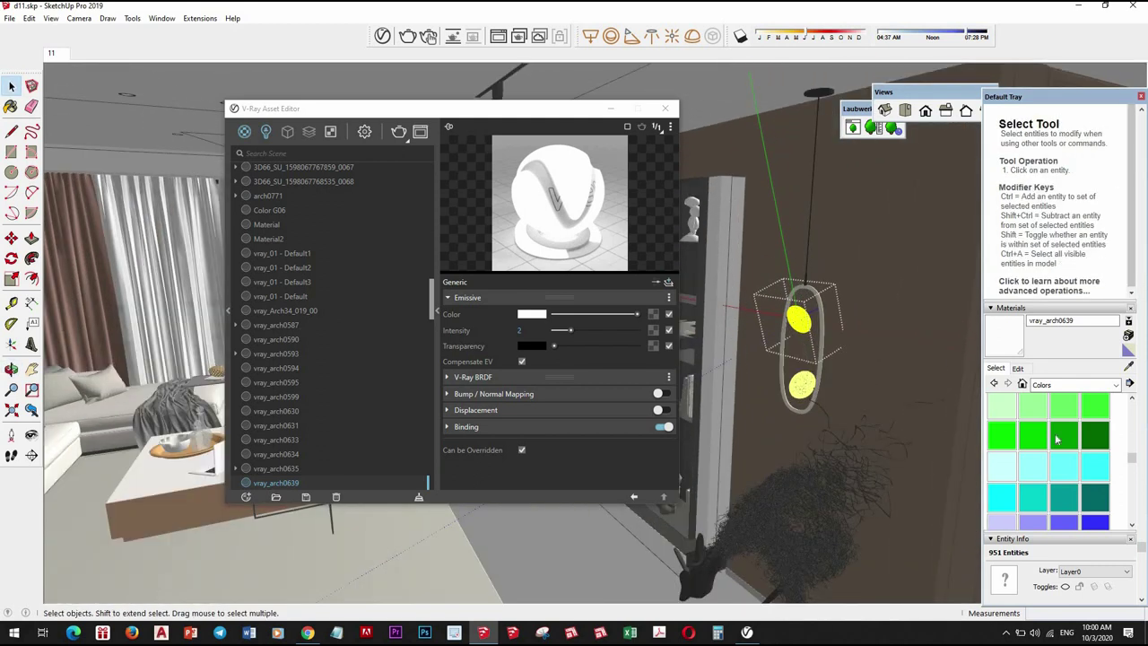
pyautogui.click(1032, 408)
pyautogui.click(799, 310)
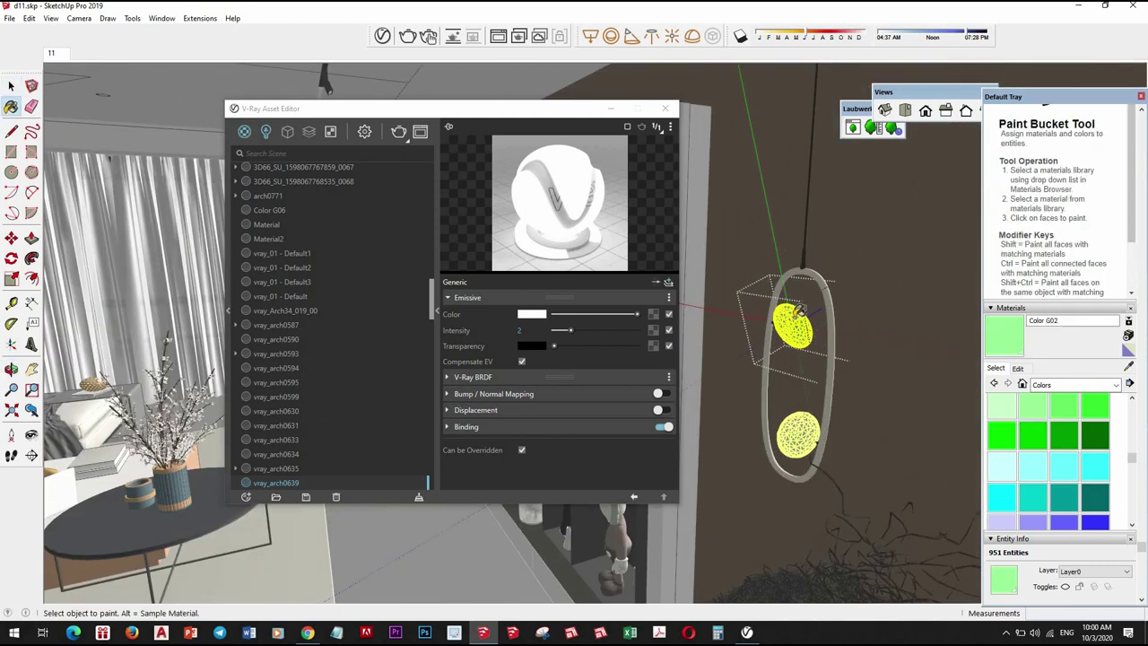
pyautogui.press('space')
# Add an Emissive layer with intensity 2 to the Color G02 material
pyautogui.click(914, 402)
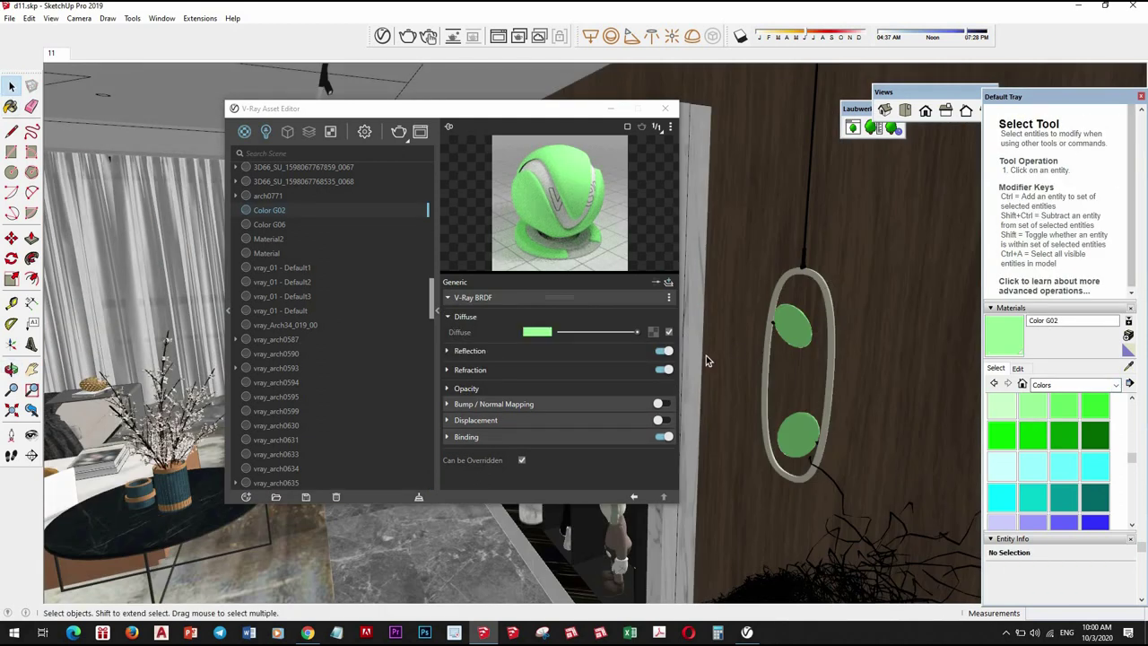
pyautogui.click(668, 286)
pyautogui.click(639, 368)
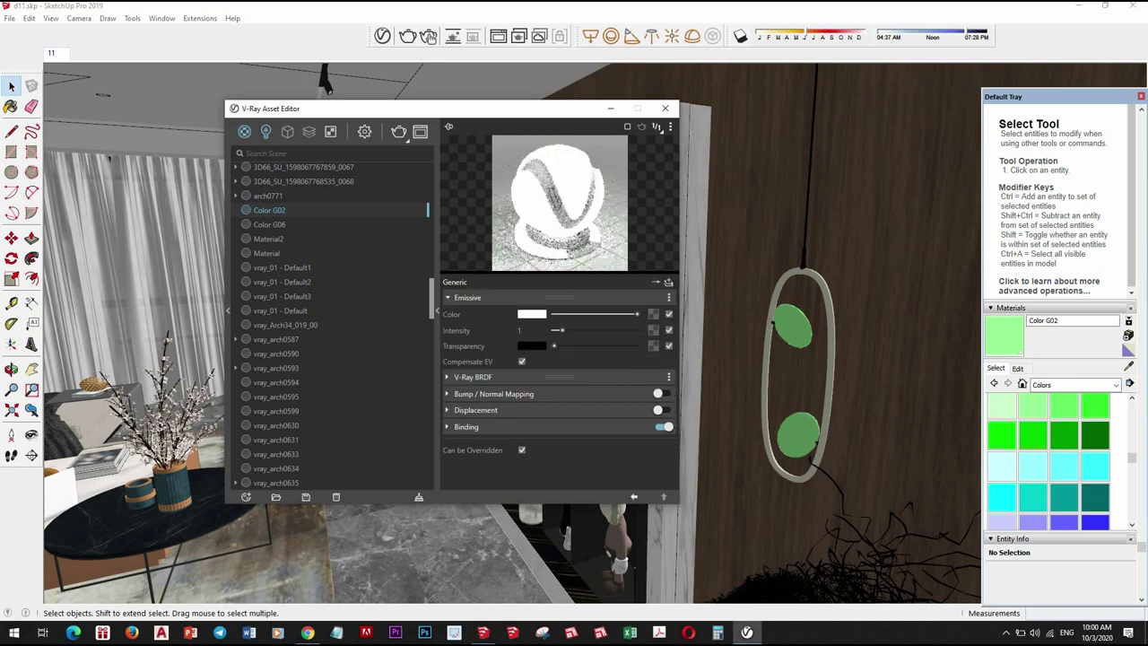
pyautogui.write('2')
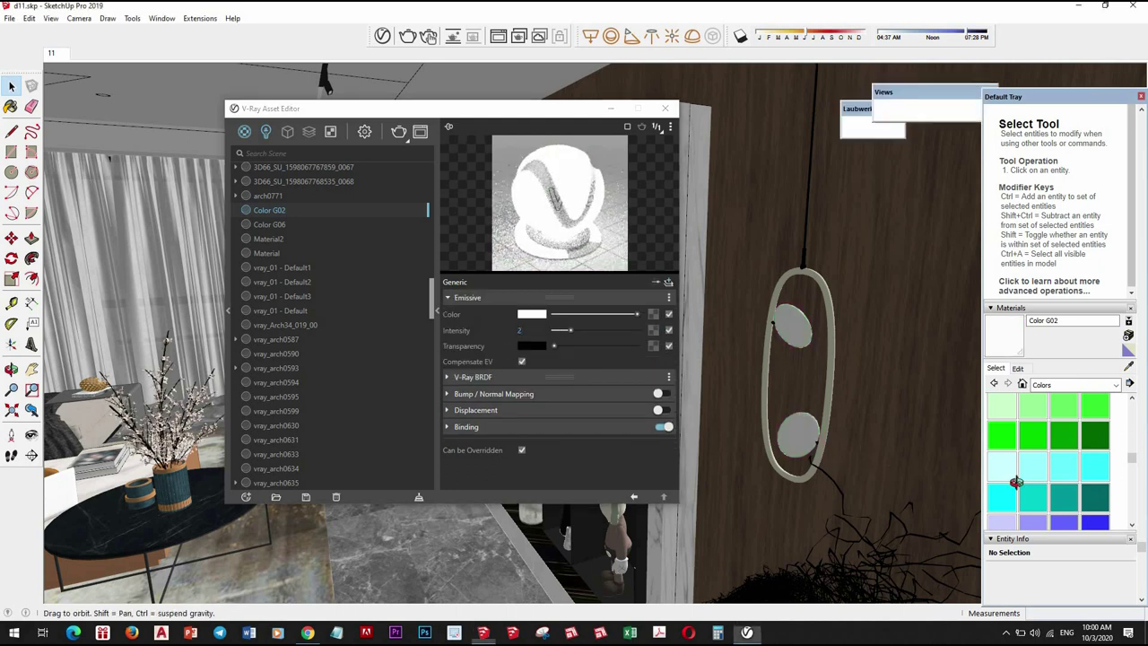
pyautogui.moveTo(682, 494)
pyautogui.mouseDown(button='middle')
pyautogui.moveTo(741, 498)
pyautogui.moveTo(789, 466)
pyautogui.moveTo(682, 477)
pyautogui.moveTo(510, 559)
pyautogui.moveTo(897, 530)
pyautogui.moveTo(541, 533)
pyautogui.moveTo(874, 457)
pyautogui.mouseUp(button='middle')
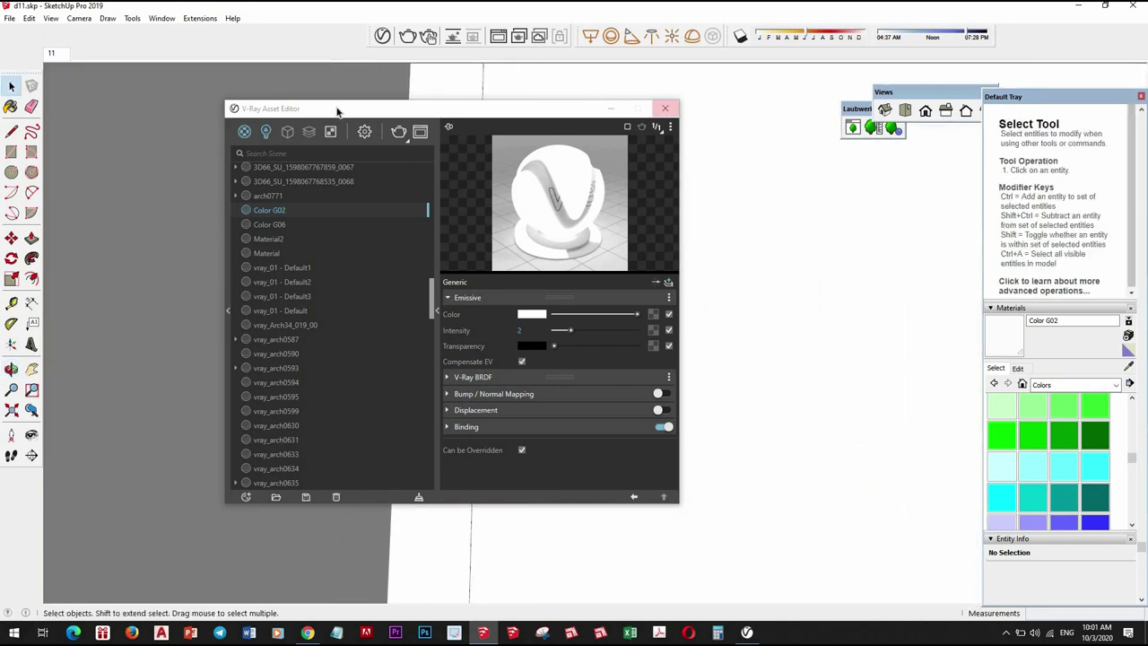
# Close the material editor, orbit the living room and select the niche's LED strip
pyautogui.click(664, 107)
pyautogui.click(54, 56)
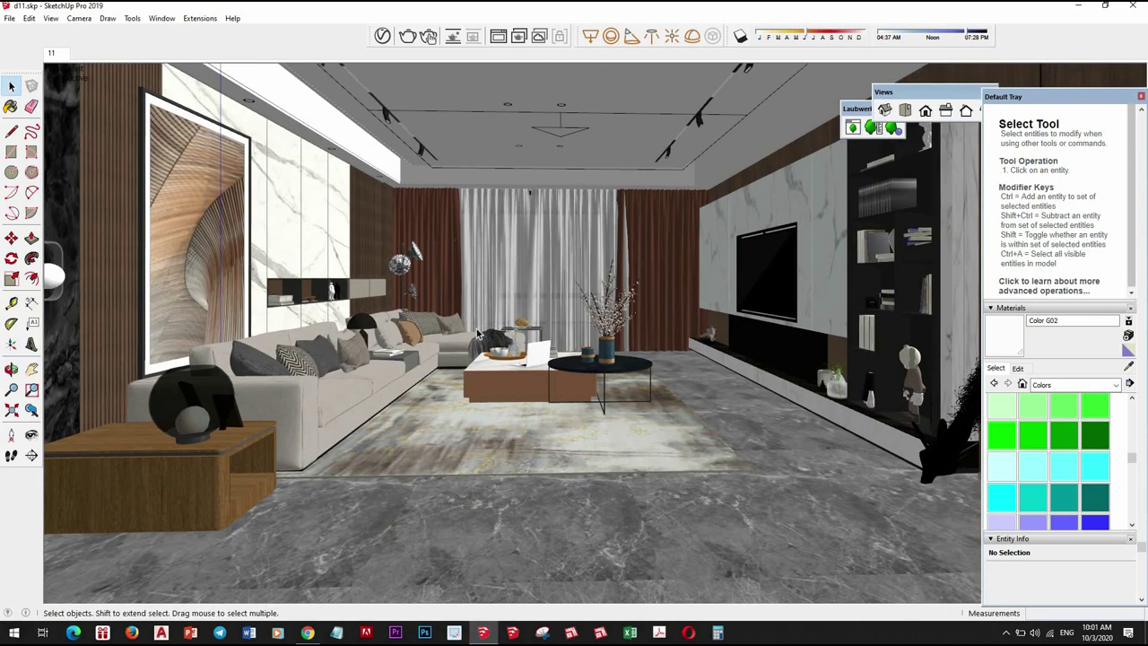
pyautogui.moveTo(681, 466)
pyautogui.mouseDown(button='middle')
pyautogui.moveTo(723, 474)
pyautogui.moveTo(290, 429)
pyautogui.moveTo(374, 180)
pyautogui.moveTo(962, 379)
pyautogui.moveTo(964, 394)
pyautogui.mouseUp(button='middle')
pyautogui.scroll(3, 291, 429)
pyautogui.tripleClick(374, 180)
pyautogui.press('Escape')
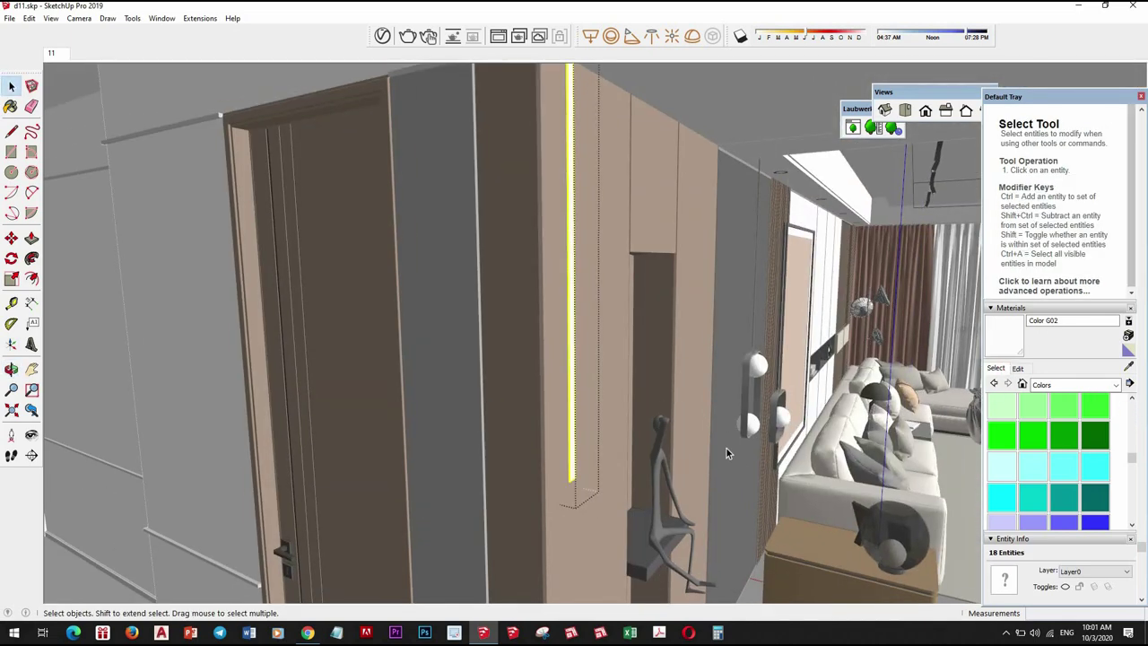
pyautogui.moveTo(726, 447)
pyautogui.mouseDown(button='middle')
pyautogui.moveTo(826, 380)
pyautogui.moveTo(288, 356)
pyautogui.moveTo(502, 386)
pyautogui.moveTo(738, 208)
pyautogui.mouseUp(button='middle')
pyautogui.scroll(-2, 666, 372)
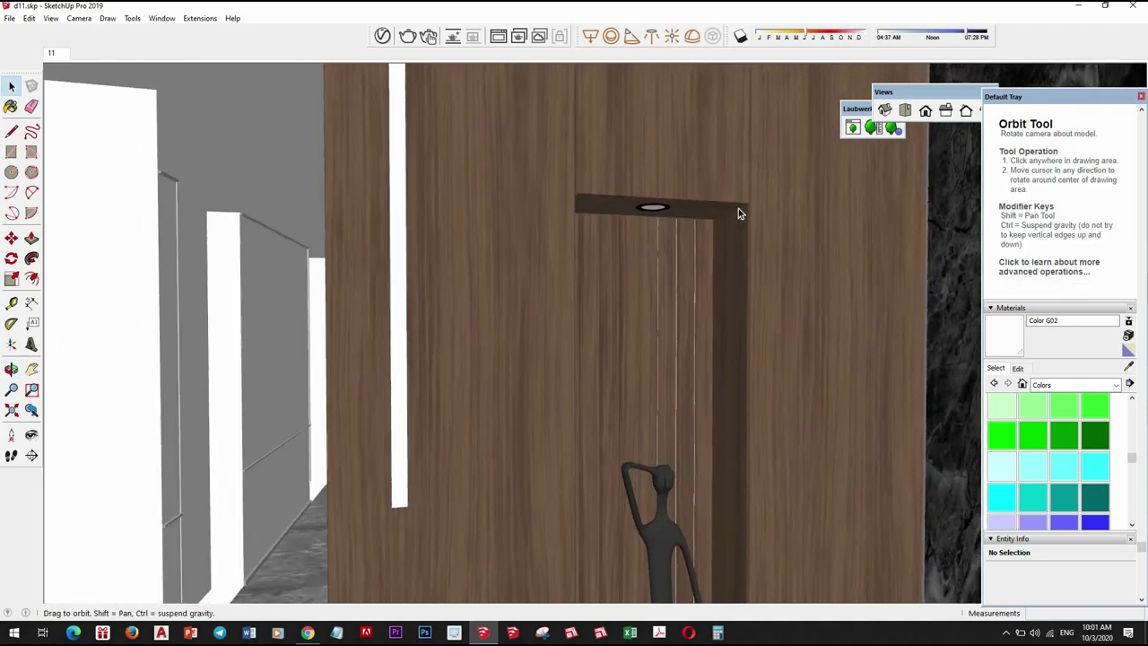
# Sample room materials up to the downlight's white Color G06 and select the round downlight face
pyautogui.click(1129, 367)
pyautogui.click(403, 256)
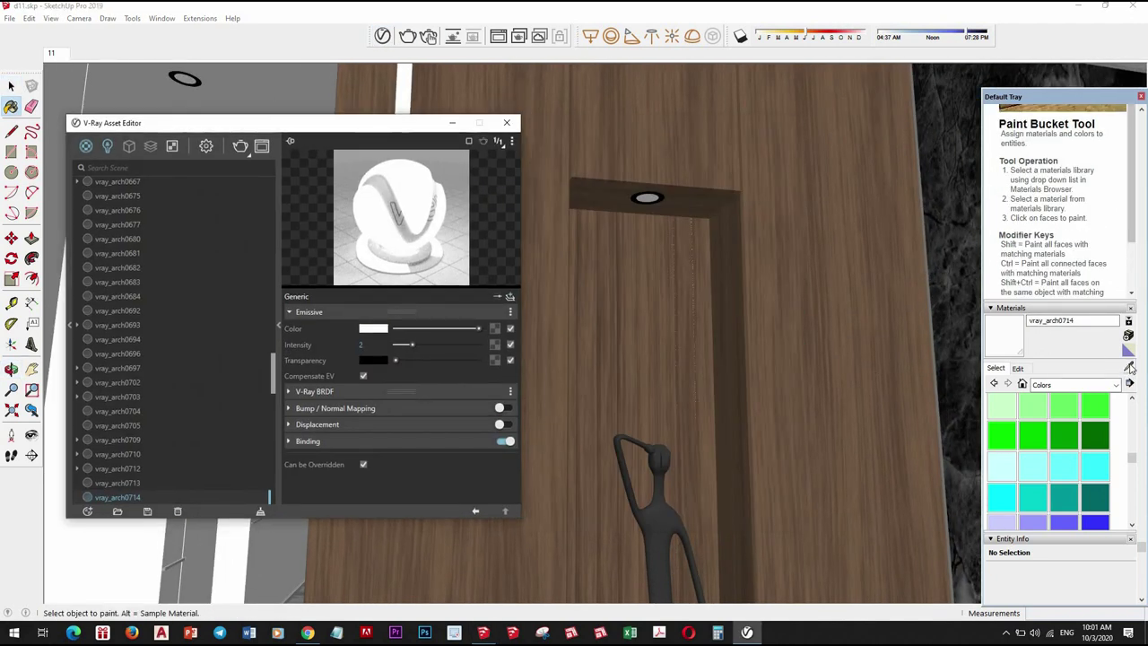
pyautogui.keyDown('alt'); pyautogui.click(652, 192); pyautogui.keyUp('alt')
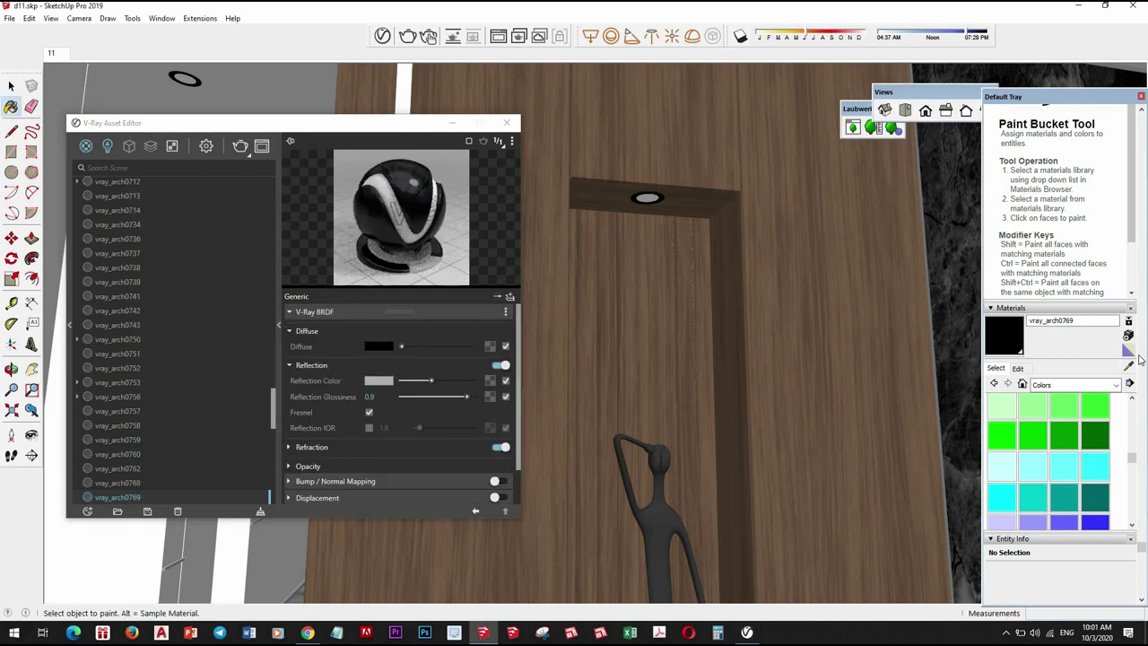
pyautogui.moveTo(659, 258); pyautogui.dragTo(646, 296, button='middle')
pyautogui.keyDown('alt'); pyautogui.click(634, 186); pyautogui.keyUp('alt')
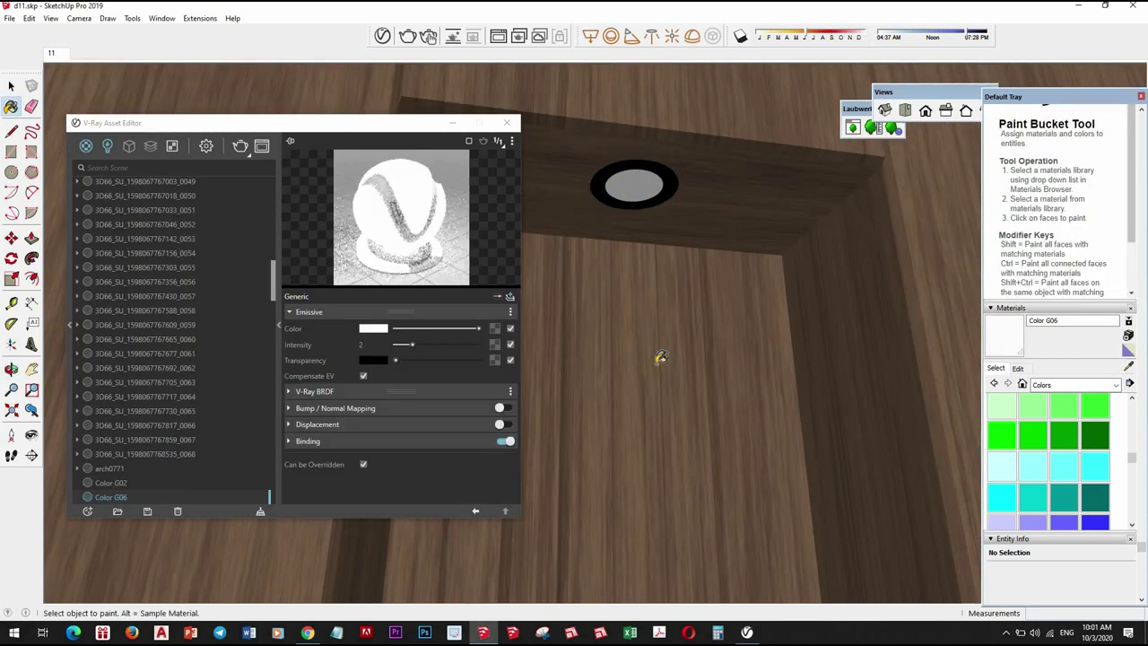
pyautogui.moveTo(760, 398); pyautogui.dragTo(655, 298, button='middle')
pyautogui.press('space')
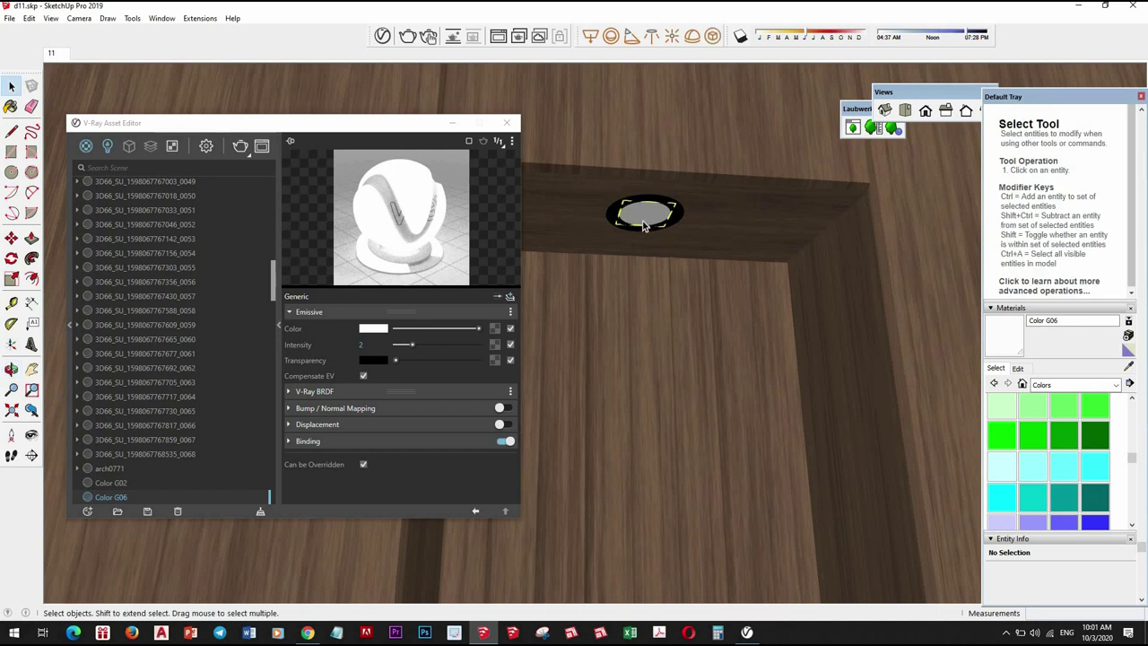
pyautogui.click(655, 213)
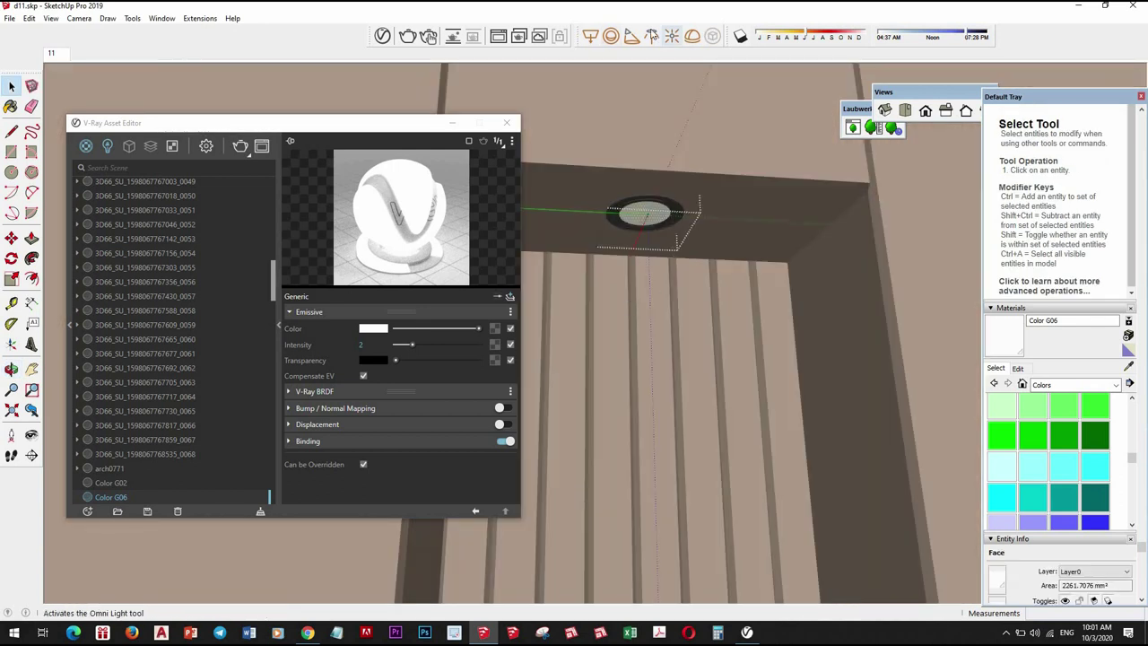
# Start the V-Ray IES Light tool and open the DATA (D:) drive in the file browser
pyautogui.click(652, 36)
pyautogui.scroll(5, 440, 422)
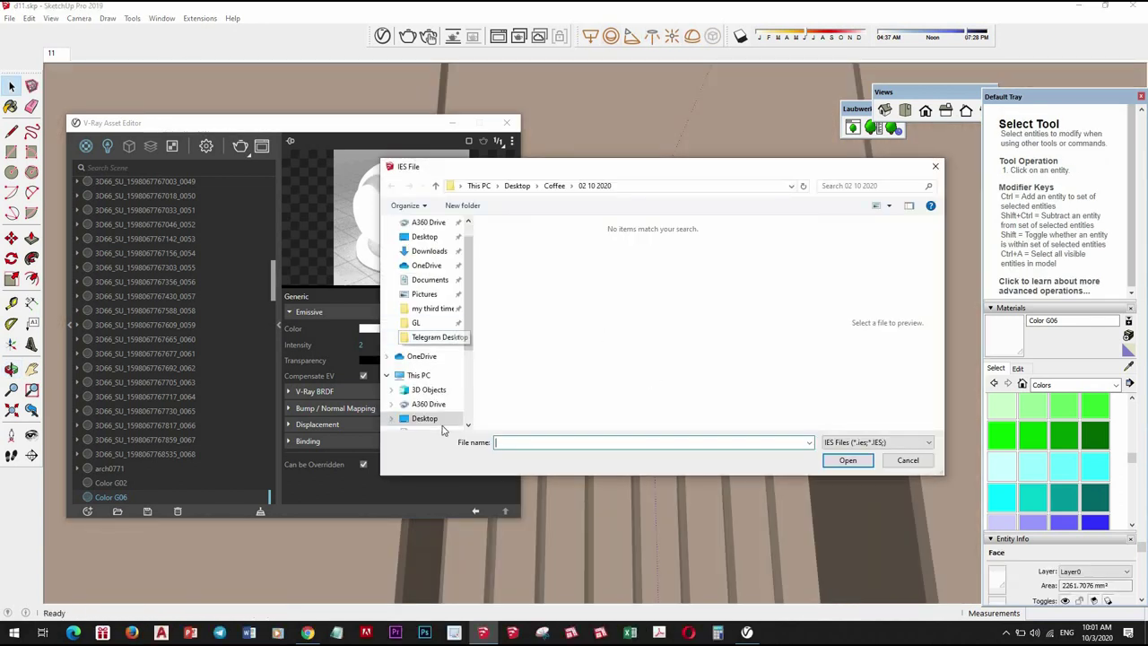
pyautogui.scroll(-3, 429, 385)
pyautogui.click(427, 390)
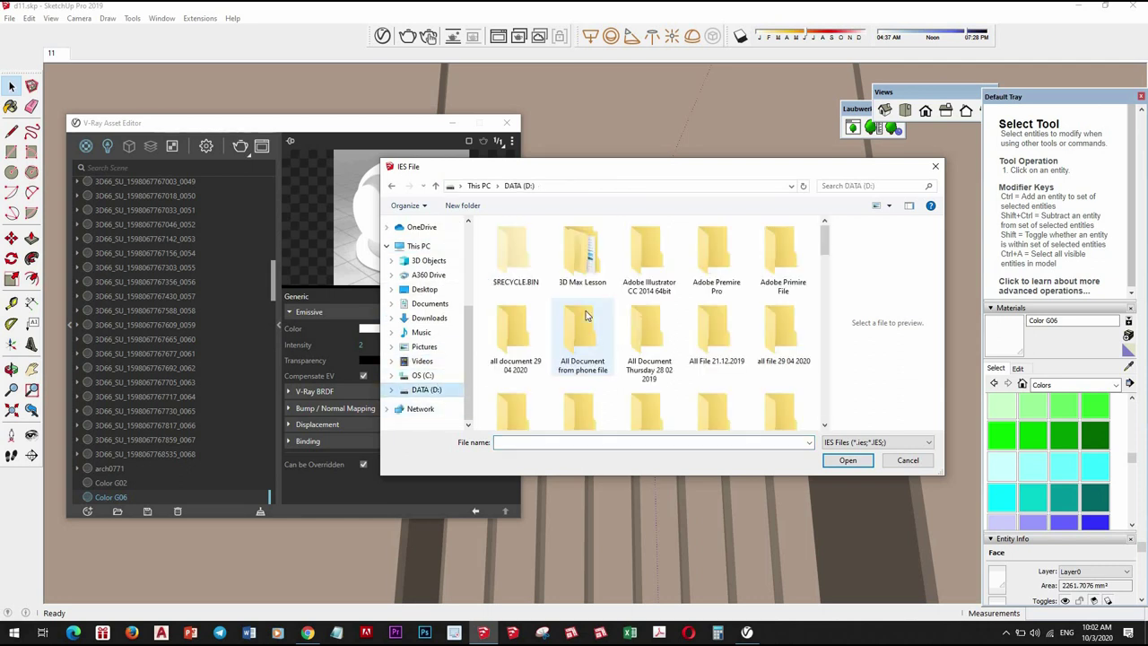
pyautogui.scroll(-1, 639, 333)
pyautogui.scroll(-3, 638, 334)
pyautogui.scroll(-3, 644, 336)
pyautogui.scroll(-3, 650, 332)
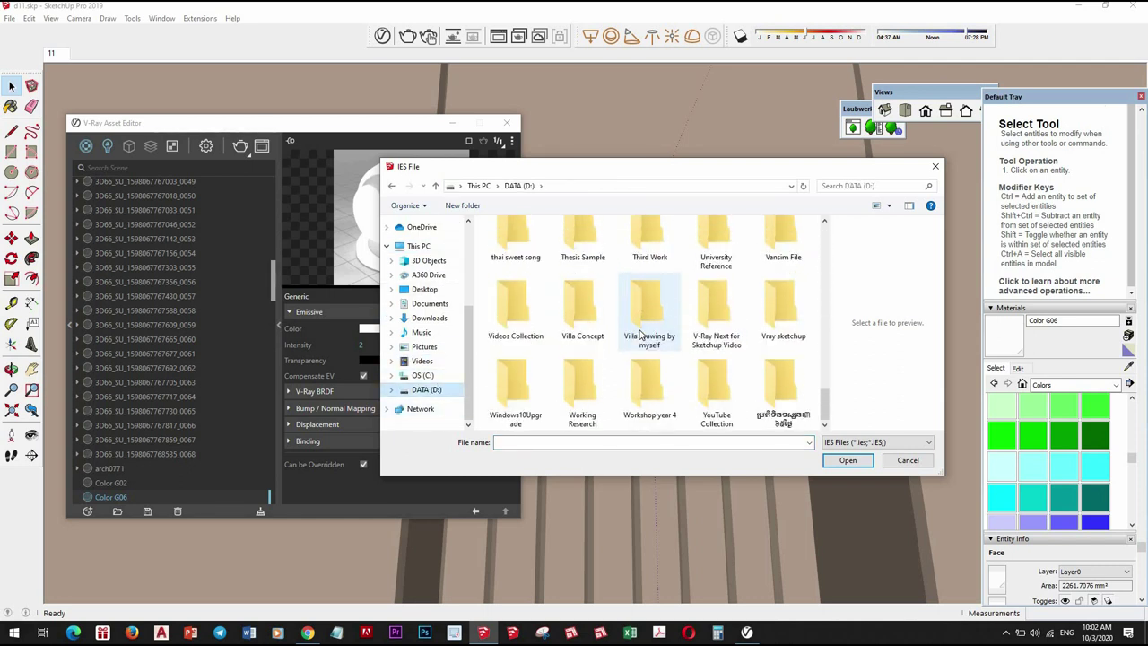
pyautogui.scroll(3, 665, 314)
pyautogui.scroll(3, 691, 301)
pyautogui.scroll(3, 722, 294)
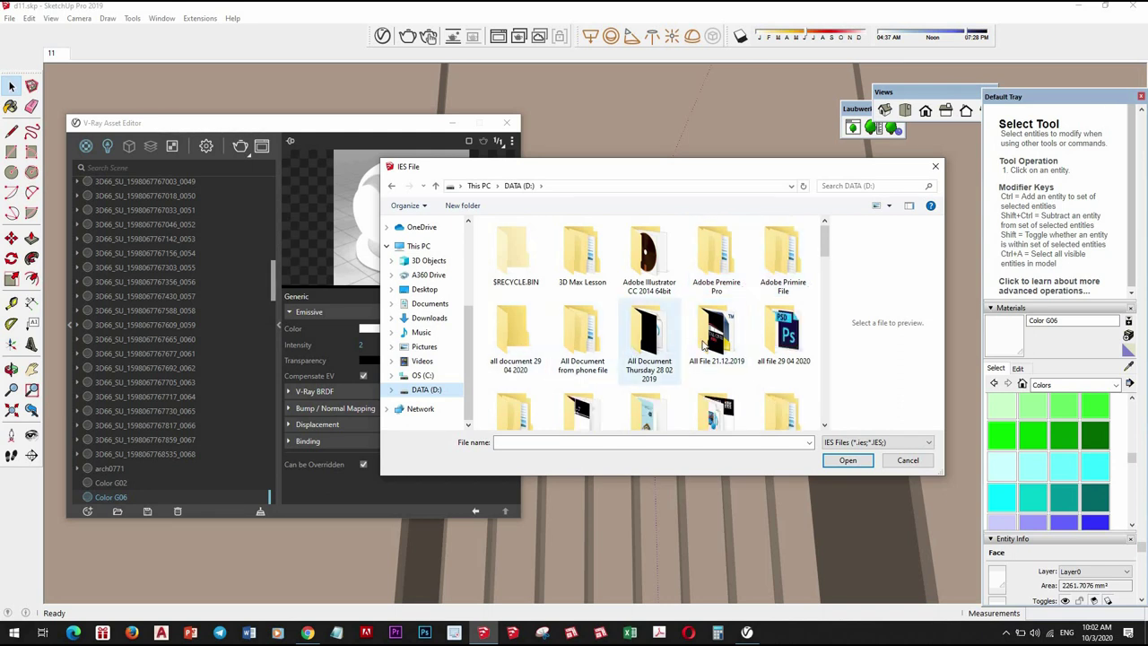
pyautogui.scroll(-1, 713, 346)
# Browse through Sketchup Vray Net to the IES LIGHT\ies folder and choose an IES profile
pyautogui.doubleClick(514, 391)
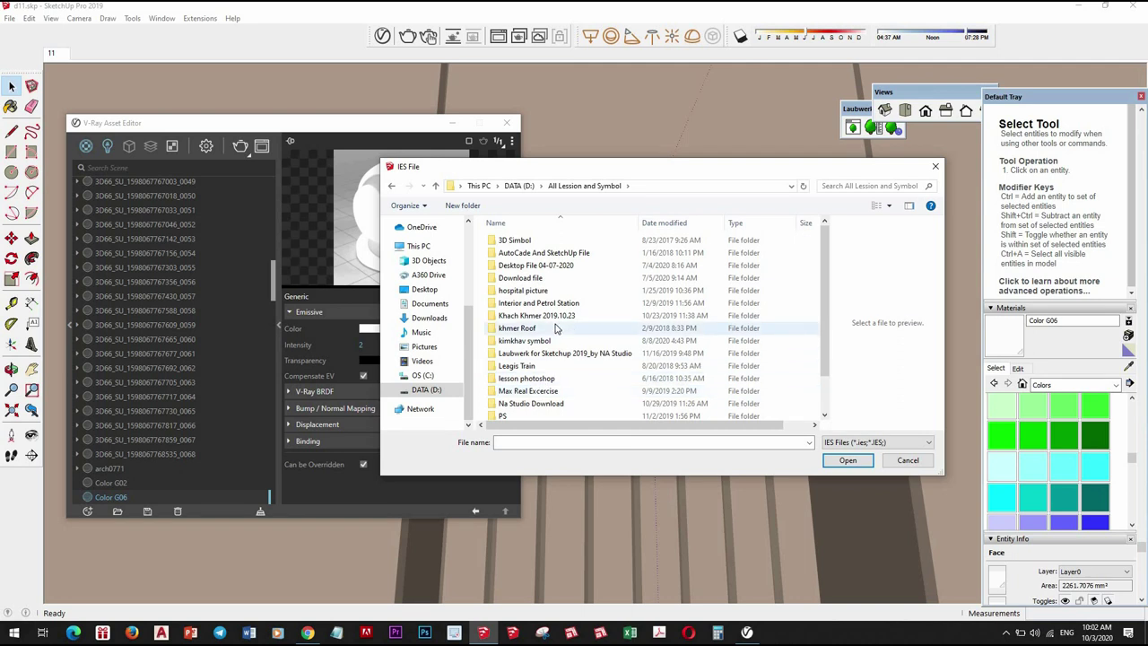
pyautogui.scroll(-1, 543, 391)
pyautogui.doubleClick(544, 389)
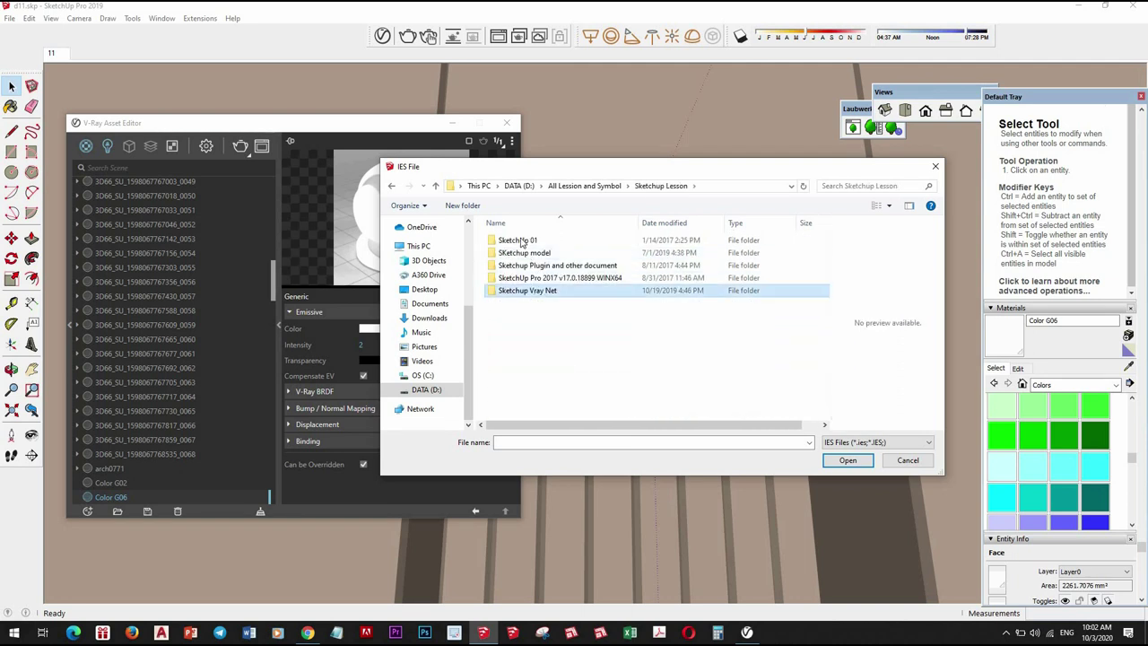
pyautogui.doubleClick(538, 290)
pyautogui.doubleClick(533, 265)
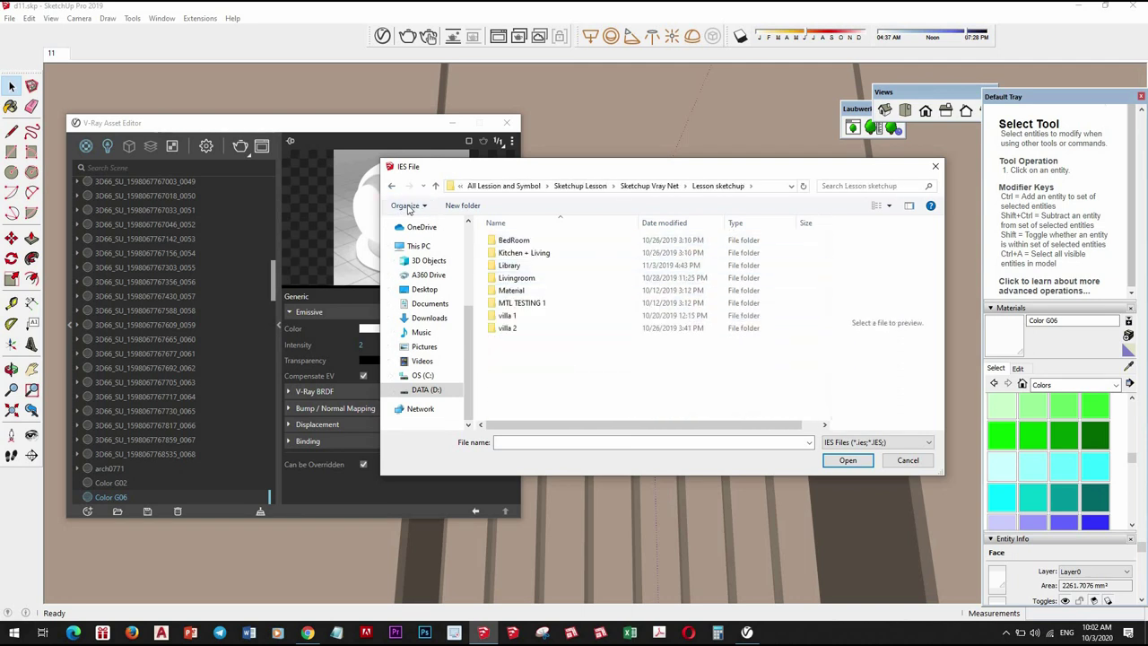
pyautogui.click(392, 185)
pyautogui.doubleClick(516, 253)
pyautogui.doubleClick(516, 258)
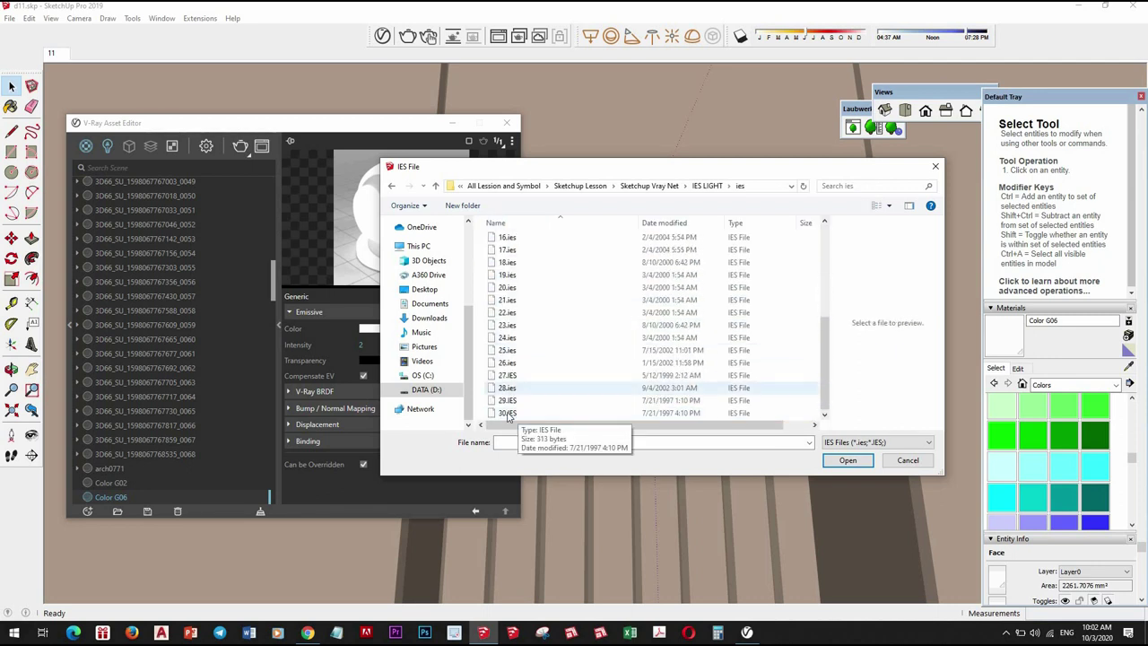
pyautogui.doubleClick(561, 370)
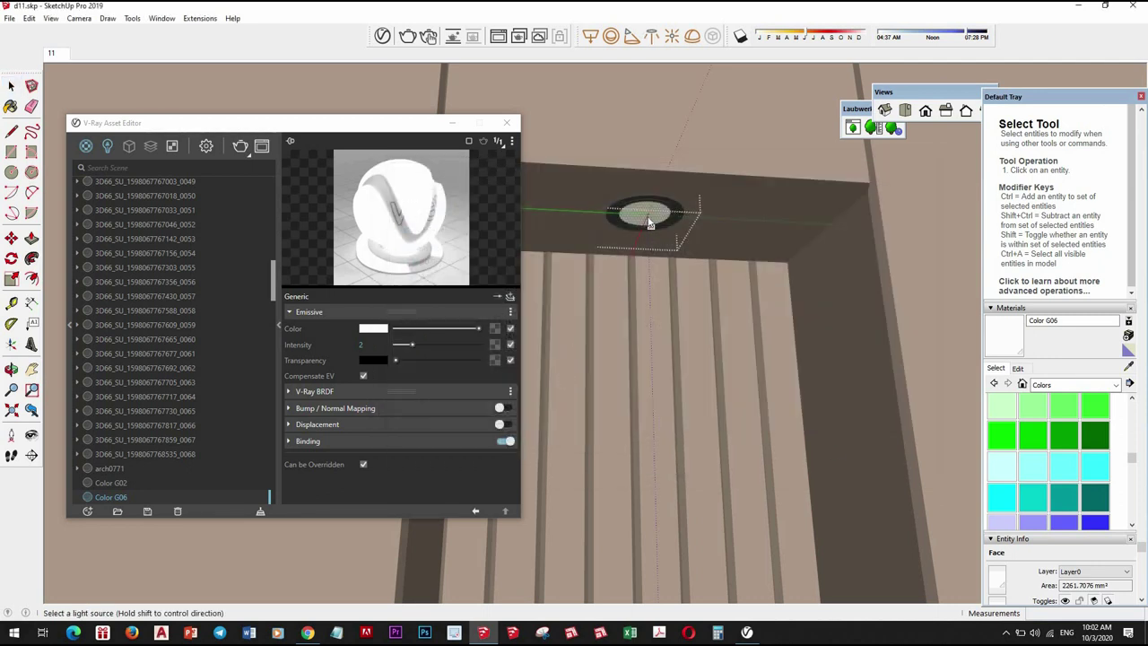
# Place the IES light at the ceiling downlight and set its intensity to 12000 lm
pyautogui.click(651, 224)
pyautogui.press('space')
pyautogui.click(683, 467)
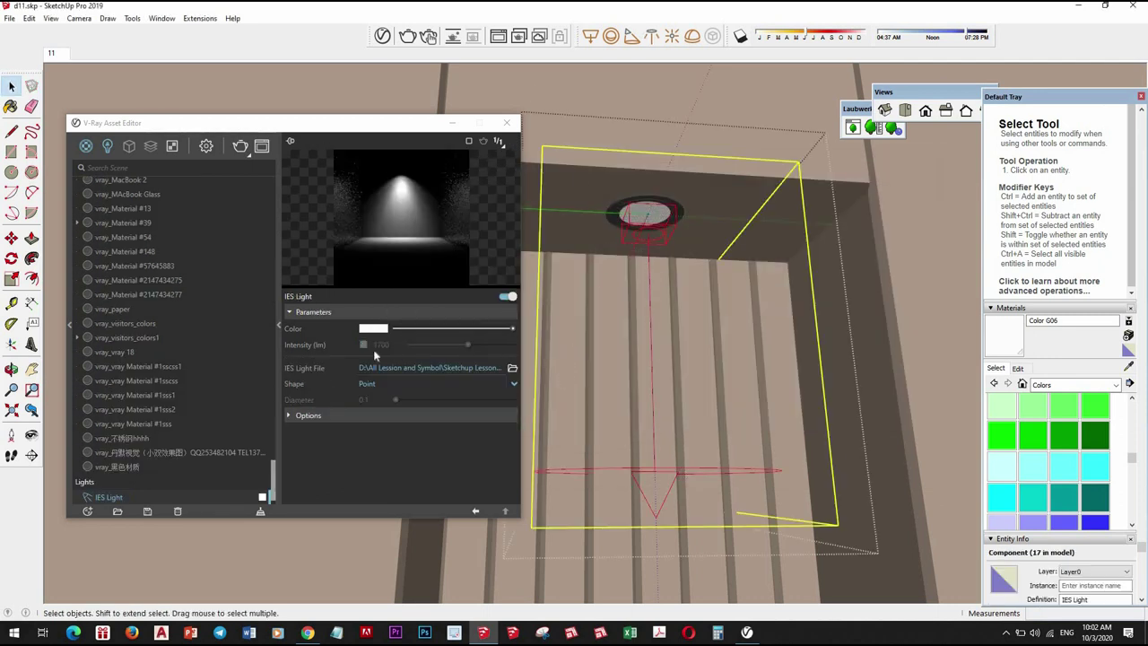
pyautogui.click(363, 346)
pyautogui.write('12000')
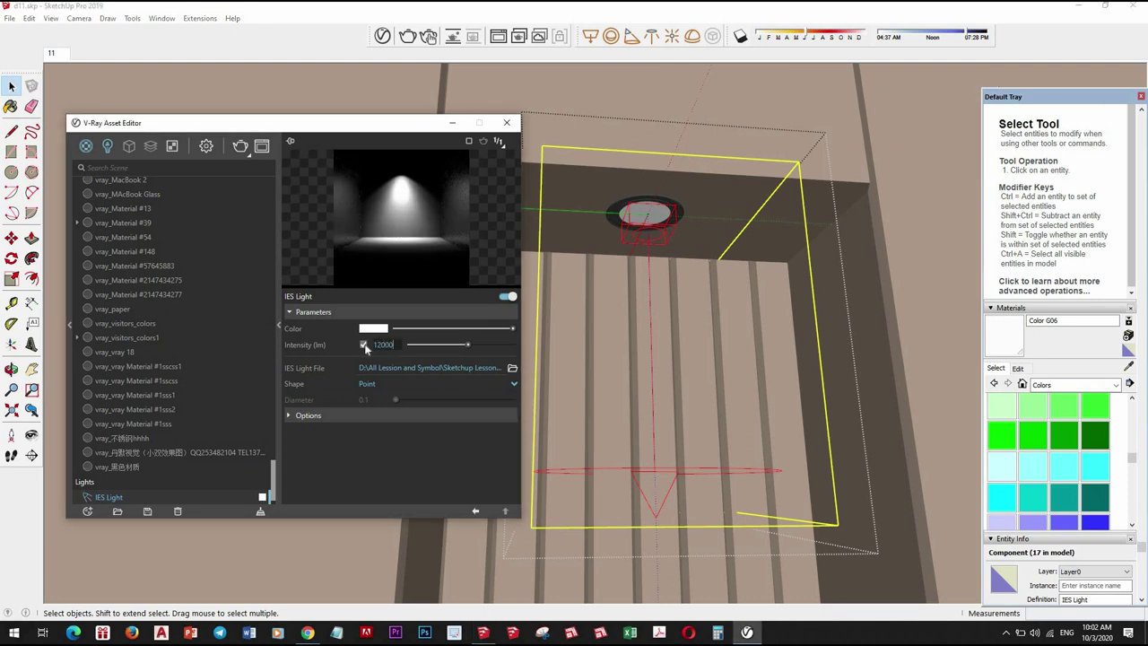
pyautogui.press('Return')
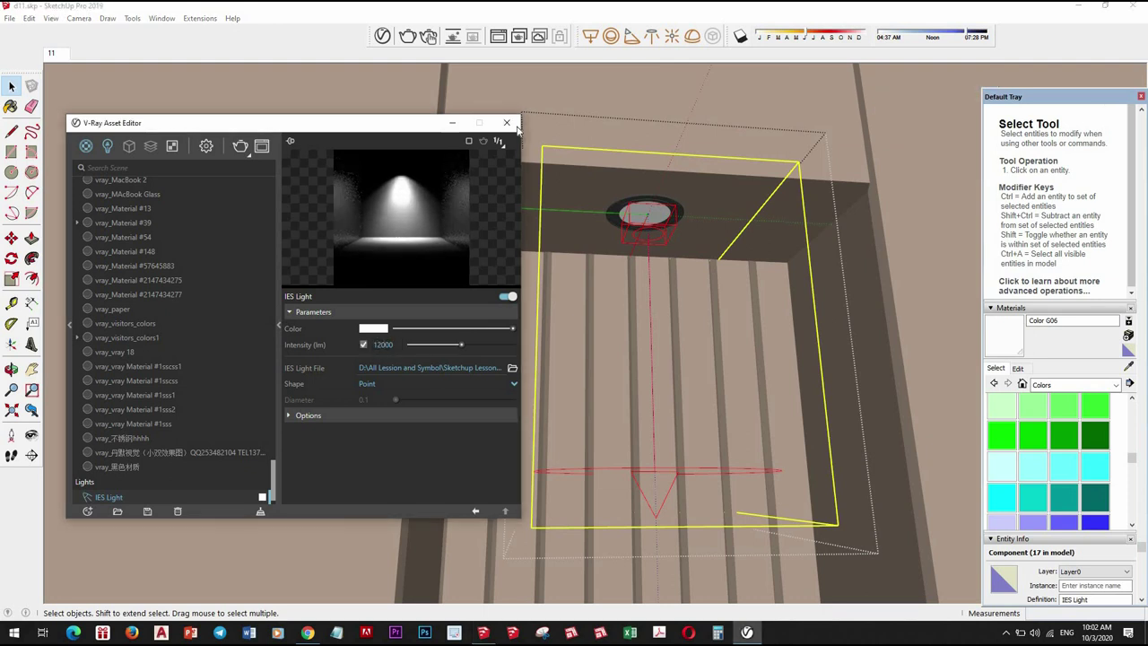
# Close the asset editor, clear the selection and return to the wide living-room scene
pyautogui.click(507, 123)
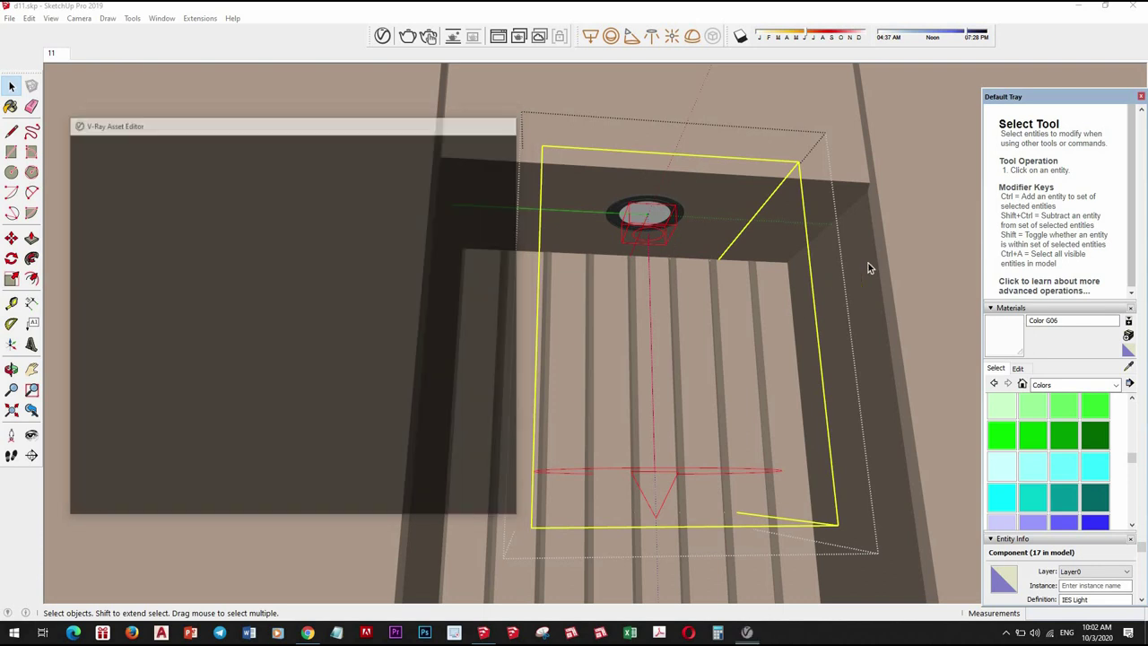
pyautogui.click(391, 166)
pyautogui.press('pagedown')
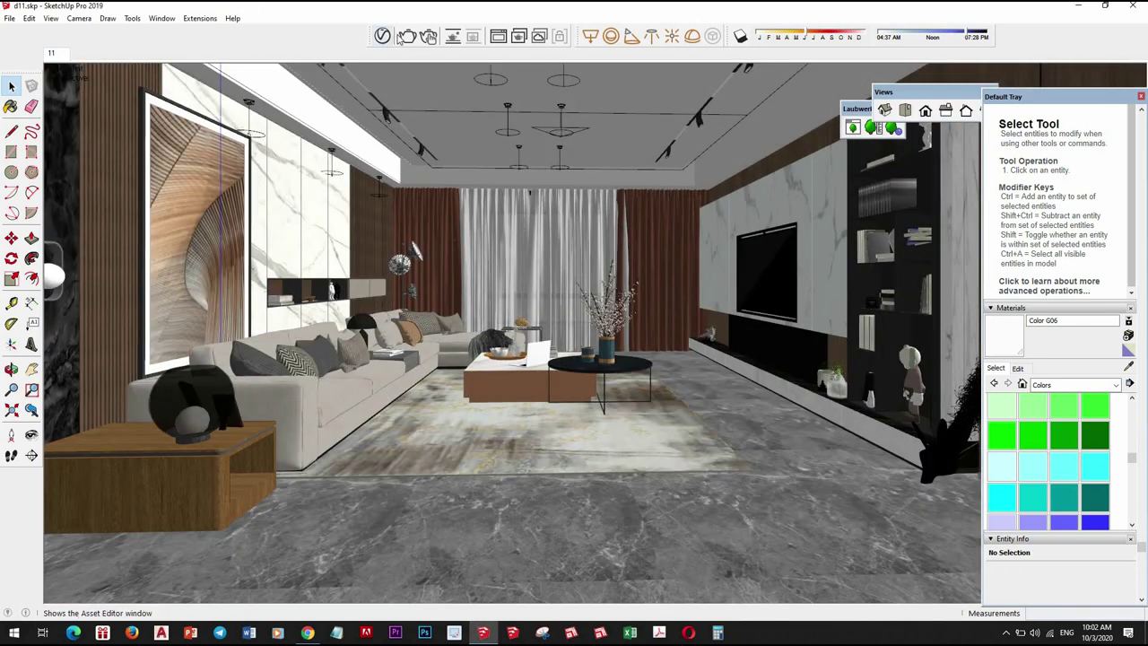
# Render the living room with the new IES downlight and zoom around the frame buffer image
pyautogui.click(408, 36)
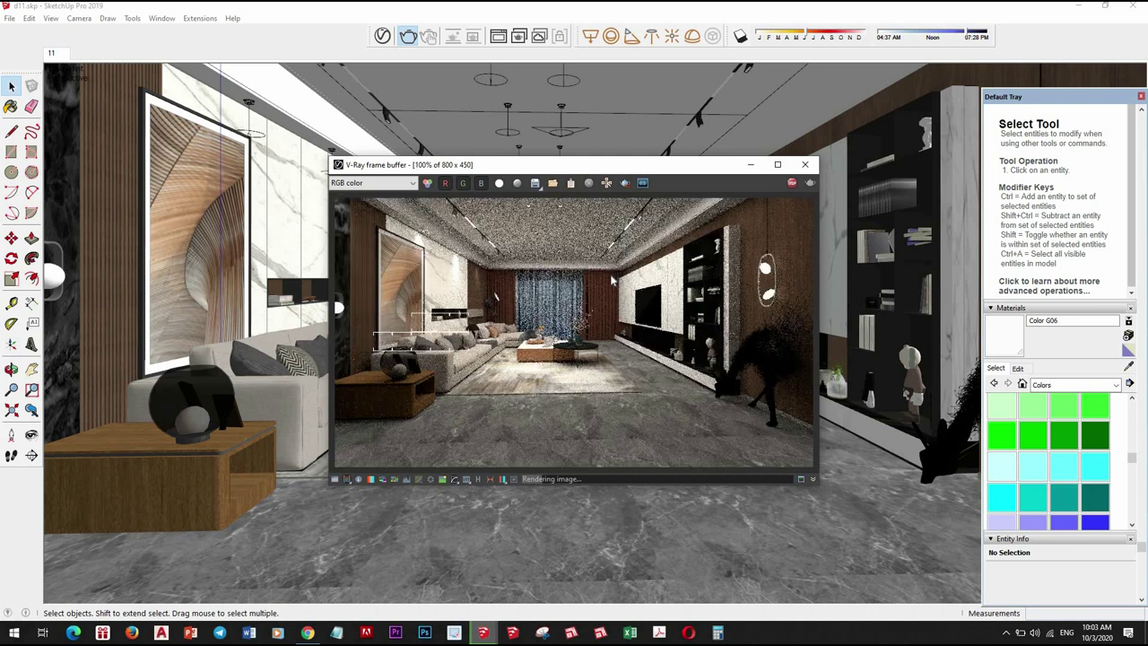
pyautogui.scroll(2, 422, 256)
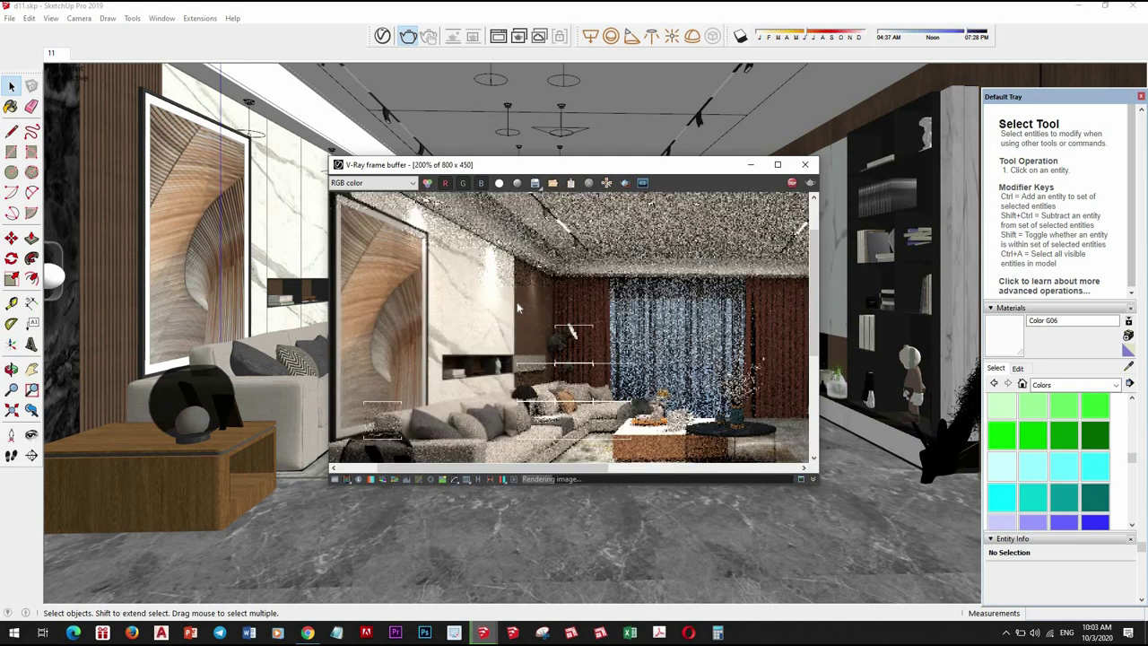
pyautogui.scroll(-2, 703, 308)
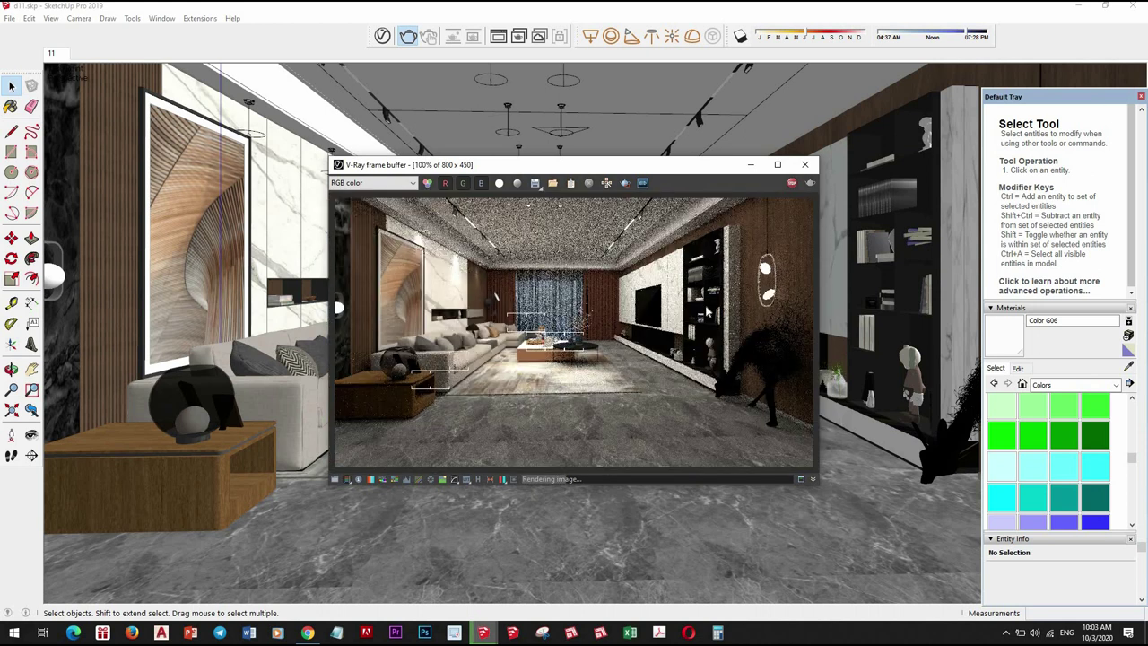
pyautogui.scroll(-2, 707, 311)
pyautogui.scroll(2, 598, 324)
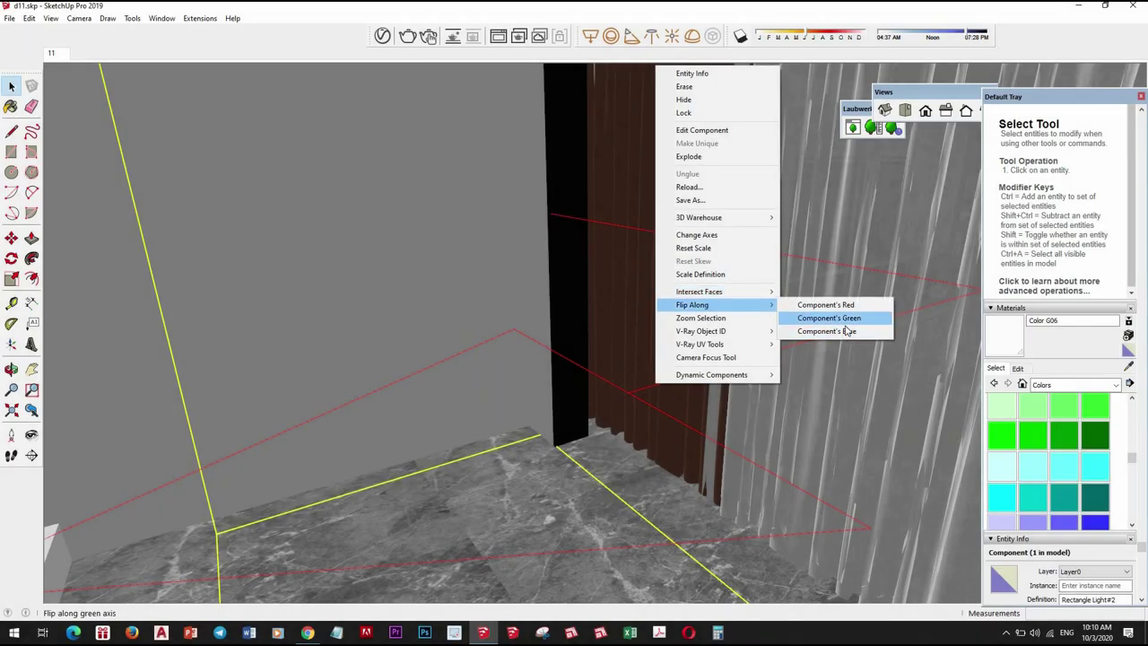
# Flip Rectangle Light#2 along its component green and blue axes, then orbit to check it
pyautogui.click(848, 309)
pyautogui.rightClick(819, 337)
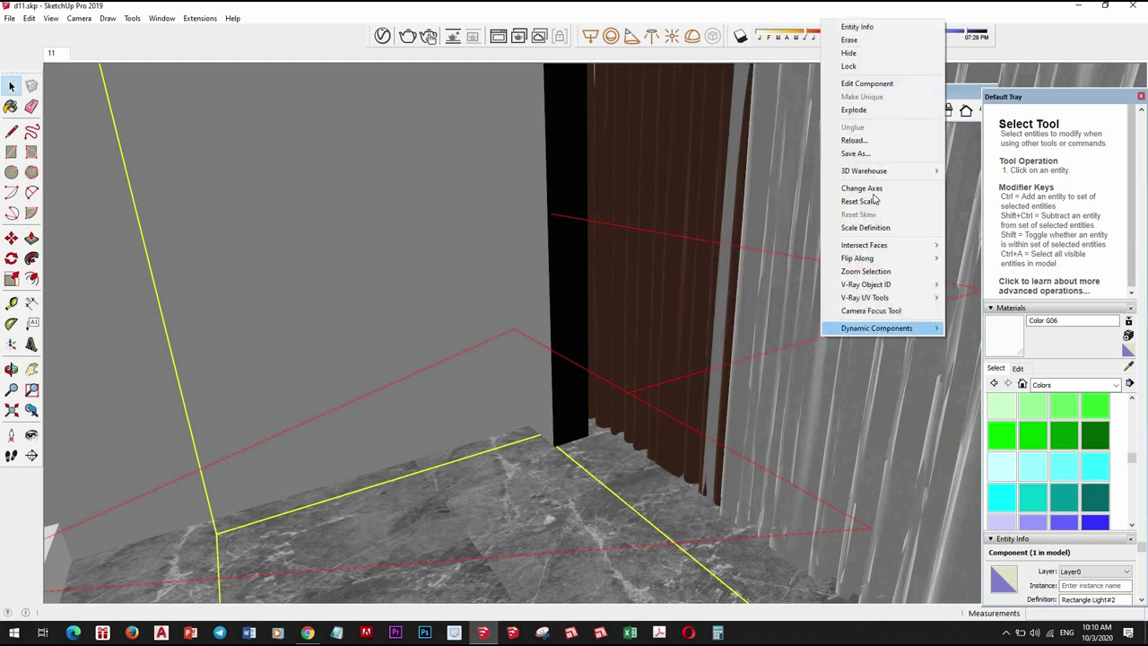
pyautogui.click(976, 284)
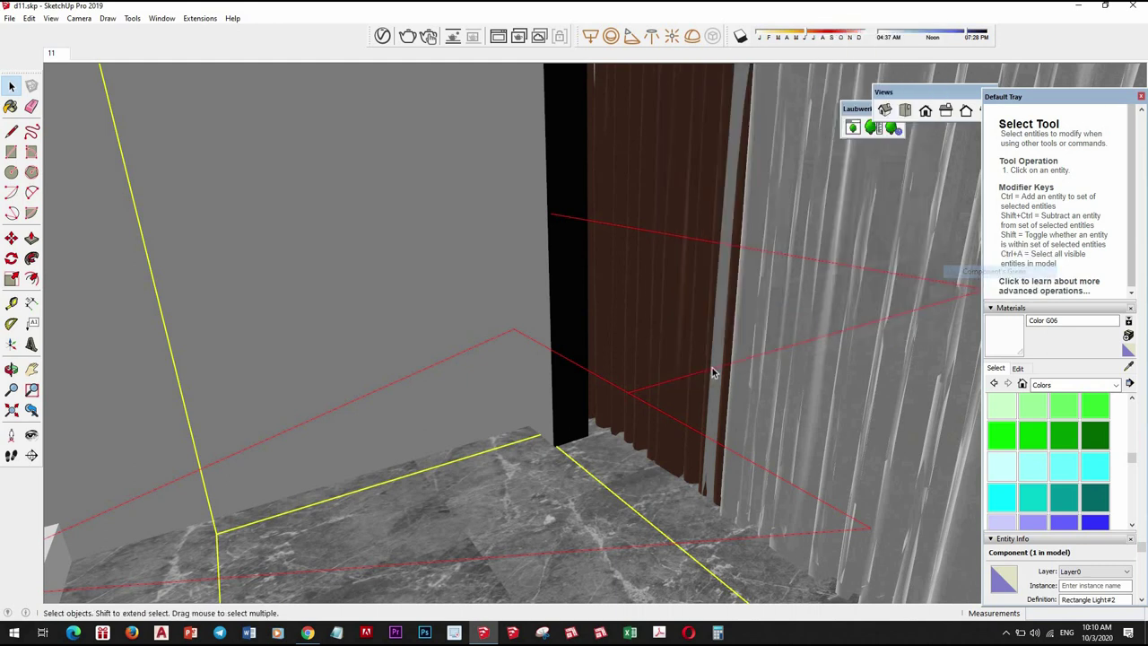
pyautogui.rightClick(717, 374)
pyautogui.moveTo(762, 291)
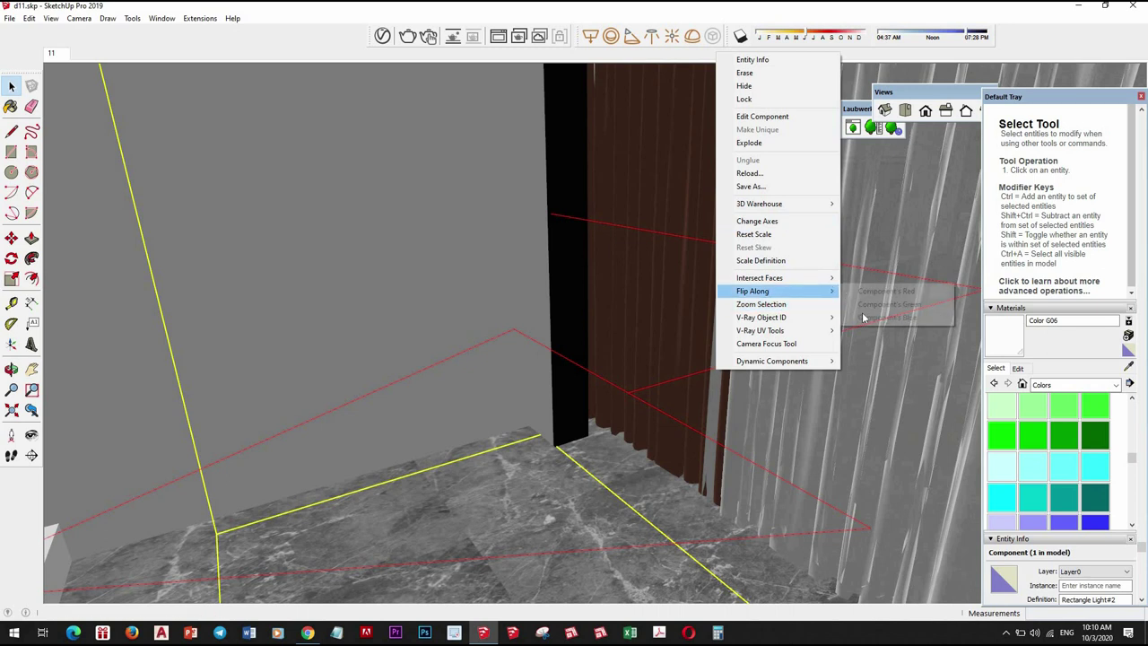
pyautogui.click(886, 317)
pyautogui.moveTo(574, 328)
pyautogui.mouseDown(button='middle')
pyautogui.moveTo(559, 358)
pyautogui.moveTo(748, 392)
pyautogui.moveTo(735, 336)
pyautogui.moveTo(205, 364)
pyautogui.moveTo(544, 334)
pyautogui.moveTo(439, 323)
pyautogui.mouseUp(button='middle')
# Set Rectangle Light#2's intensity to 50 in the Asset Editor's Lights list
pyautogui.click(382, 36)
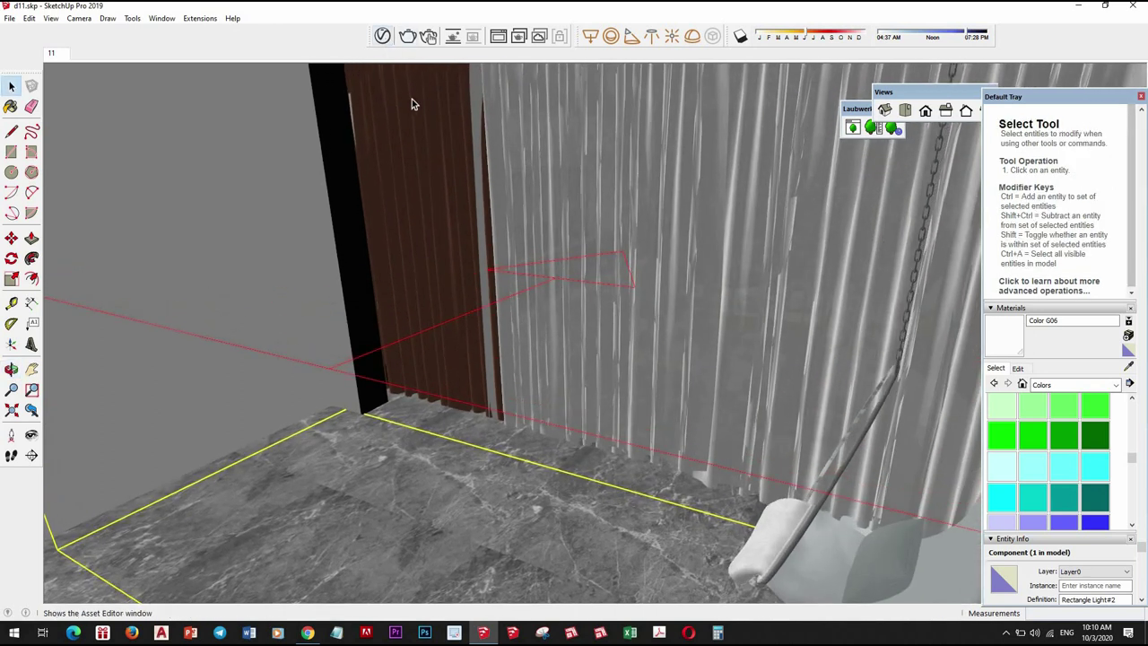
pyautogui.click(387, 150)
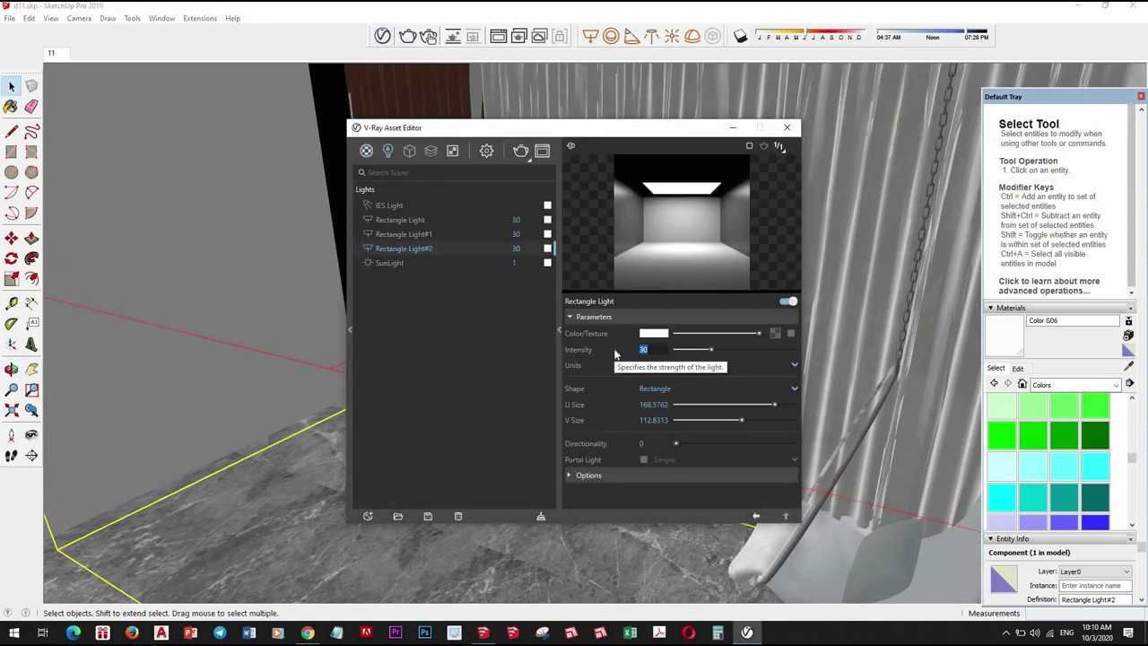
pyautogui.write('50')
pyautogui.press('Return')
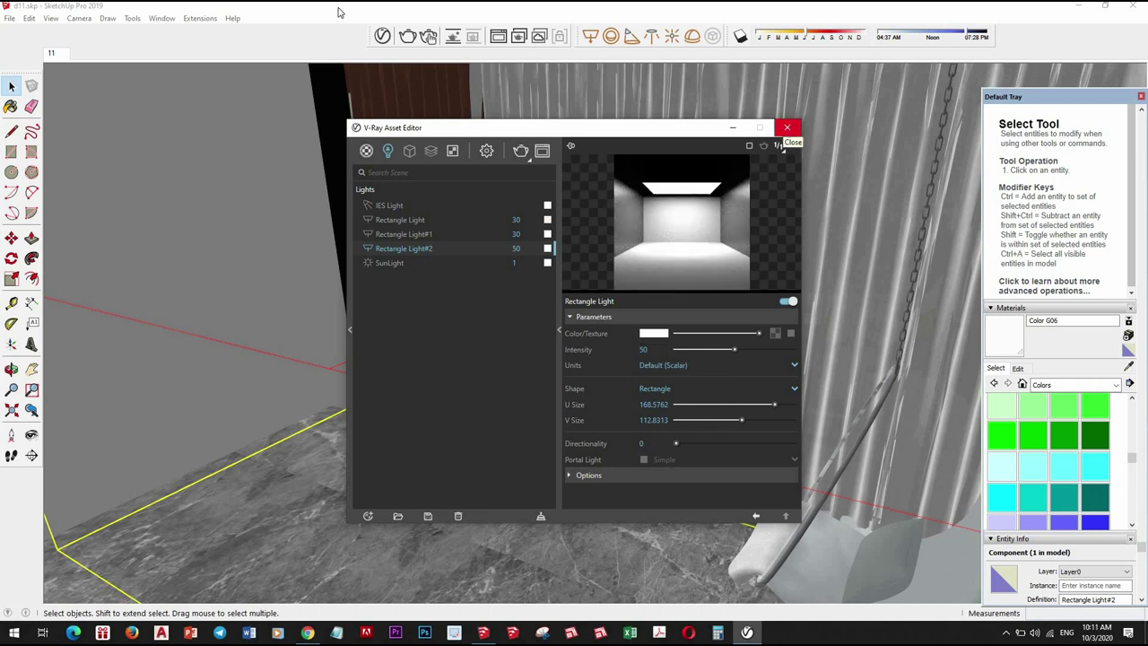
pyautogui.moveTo(834, 414)
pyautogui.mouseDown(button='middle')
pyautogui.moveTo(85, 440)
pyautogui.moveTo(1137, 356)
pyautogui.mouseUp(button='middle')
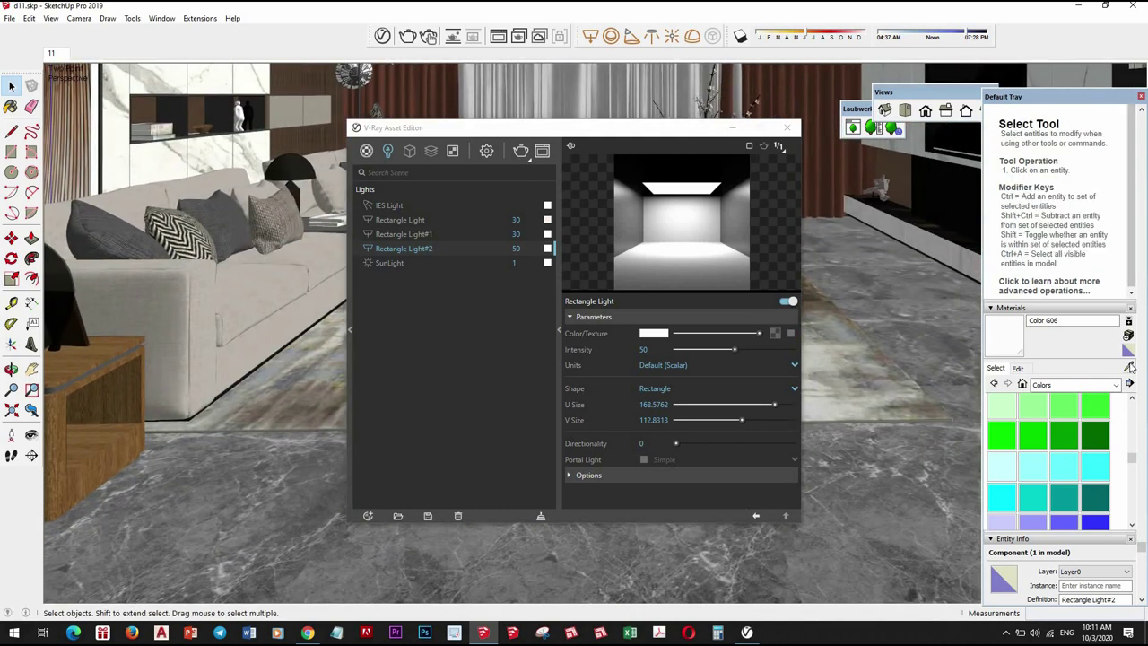
# Sample the marble floor material vray_arch0587 into the V-Ray Asset Editor
pyautogui.click(1130, 368)
pyautogui.click(248, 497)
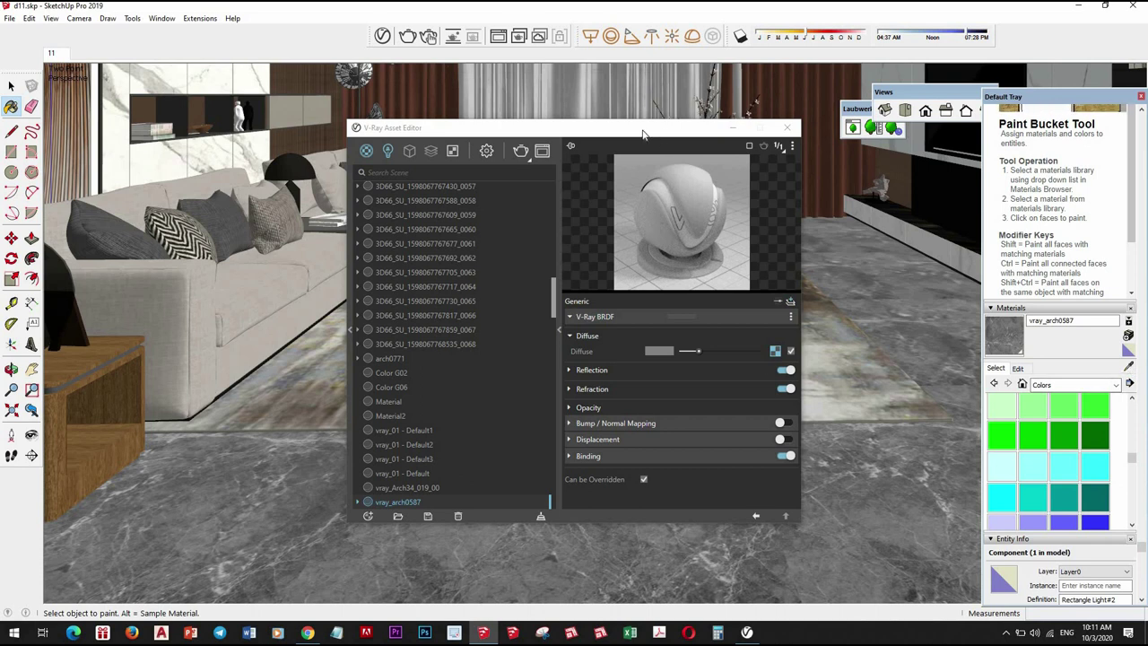
pyautogui.click(1130, 368)
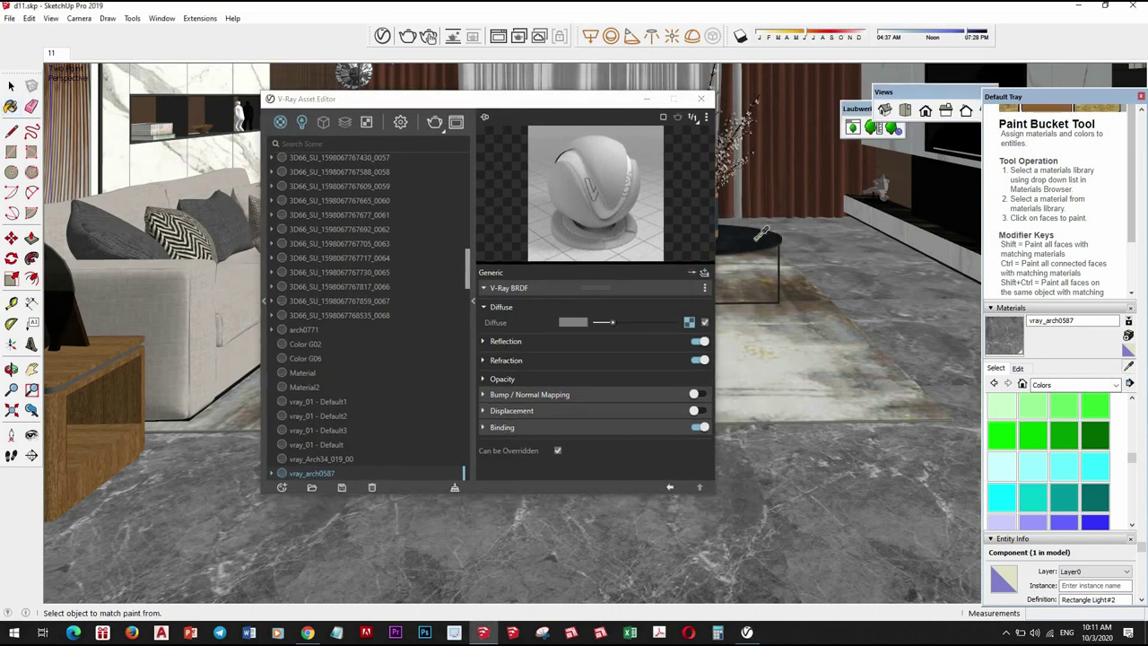
pyautogui.click(761, 238)
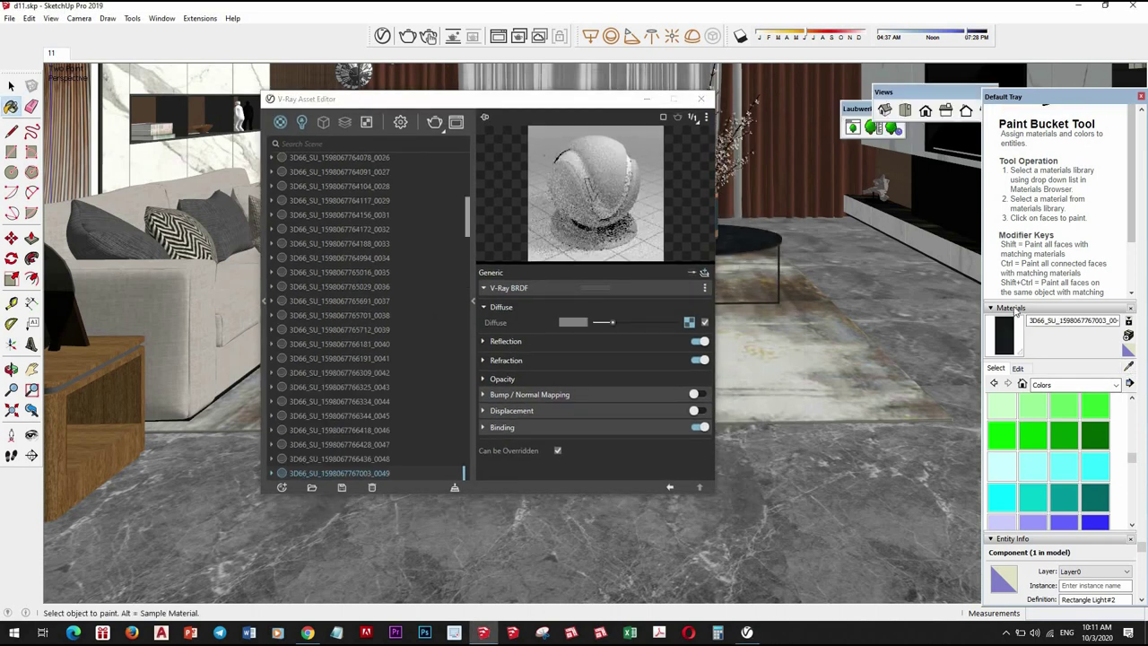
pyautogui.click(1130, 361)
pyautogui.click(891, 467)
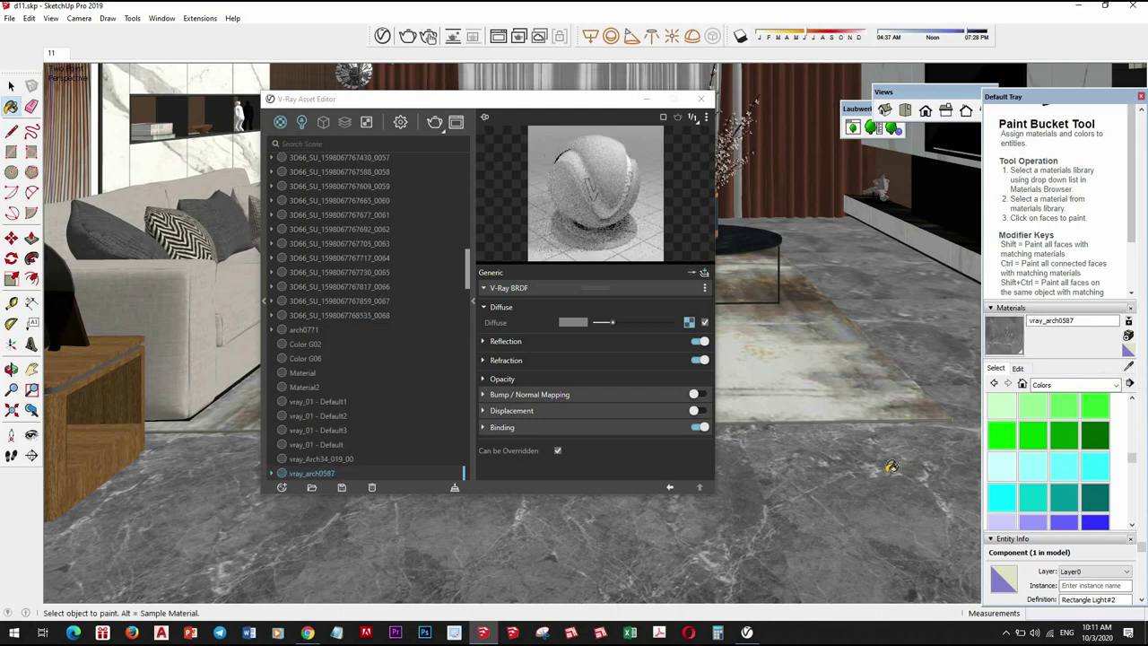
# Copy the floor's diffuse texture and enable bump mapping at 0.2
pyautogui.rightClick(689, 322)
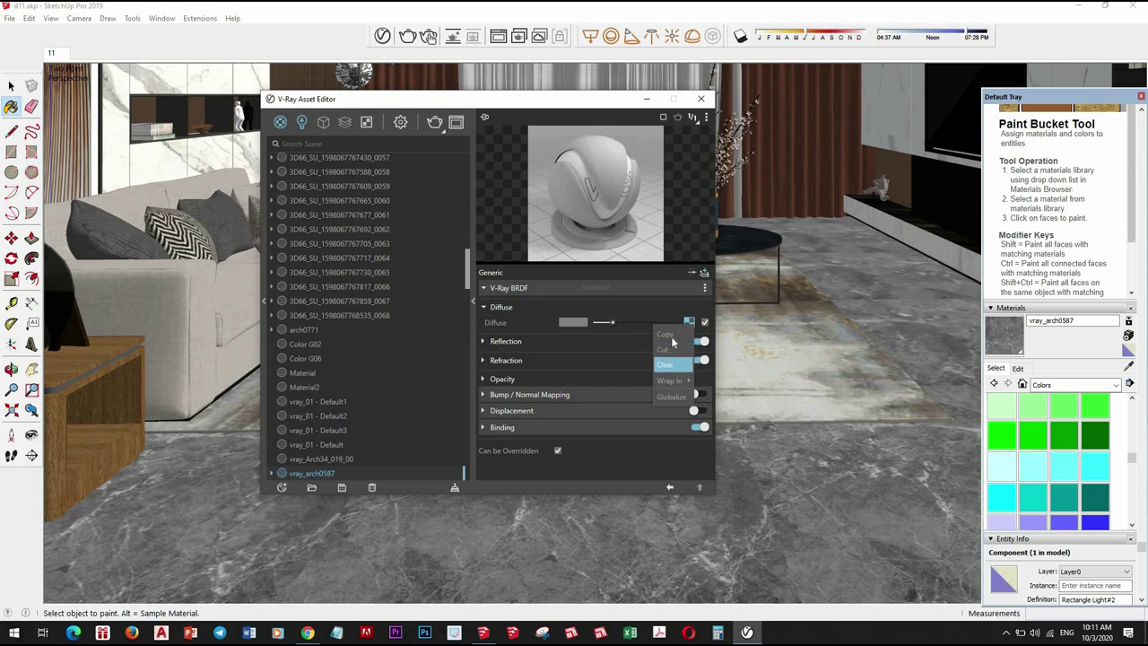
pyautogui.click(668, 366)
pyautogui.click(698, 396)
pyautogui.click(696, 395)
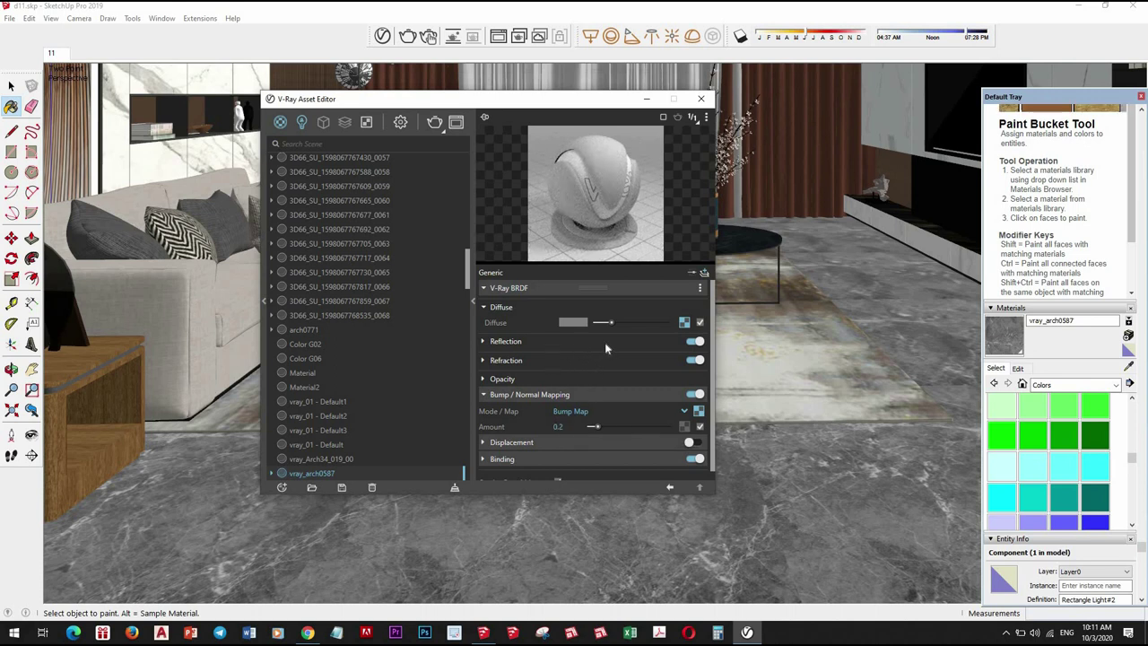
# Brighten the floor's reflection colour and set reflection glossiness to 0.95, then sample the black table
pyautogui.click(580, 343)
pyautogui.click(621, 358)
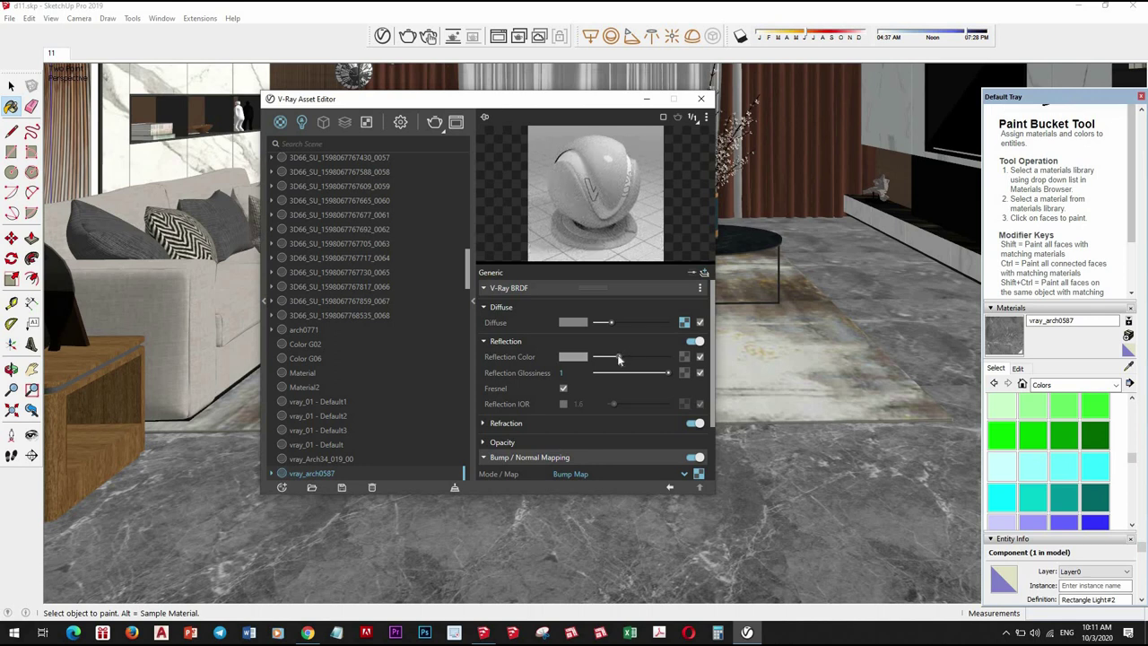
pyautogui.moveTo(668, 372); pyautogui.dragTo(664, 372)
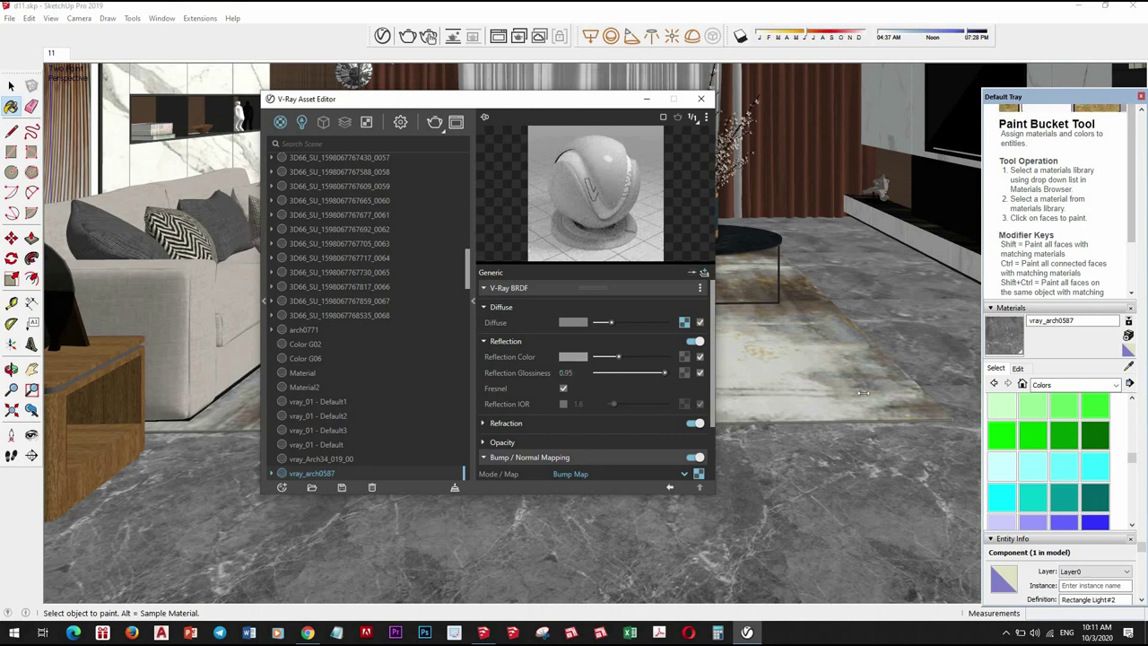
pyautogui.press('alt')
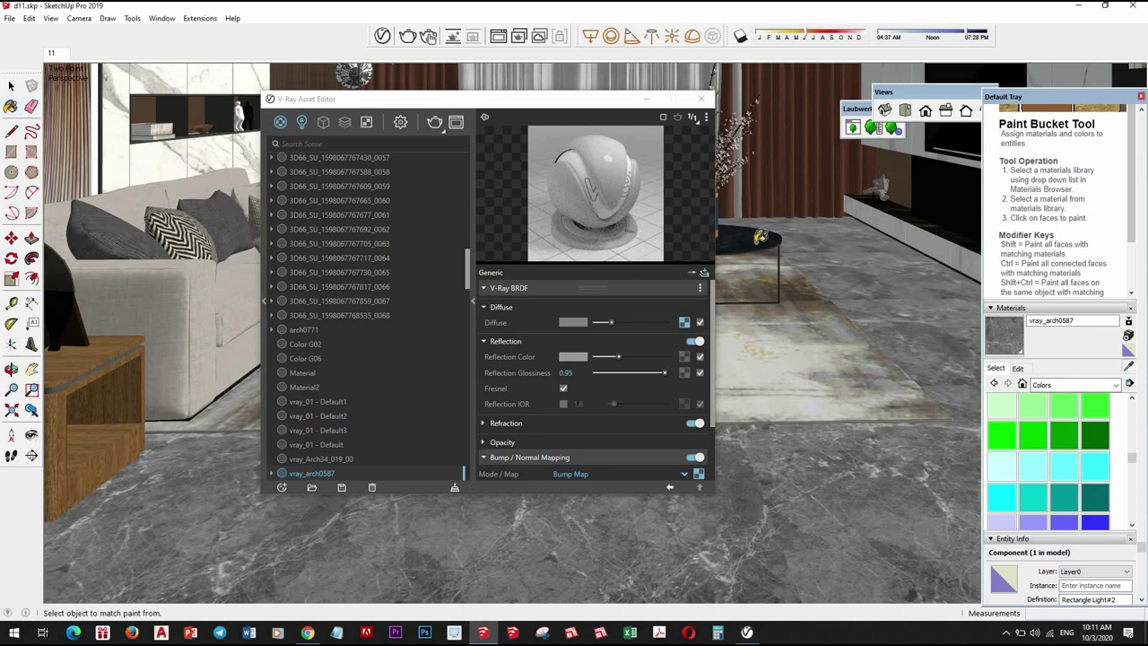
pyautogui.keyDown('alt'); pyautogui.click(760, 237); pyautogui.keyUp('alt')
# Give the black table material a 0.08 bump, brighter reflection and 0.95 glossiness
pyautogui.rightClick(690, 323)
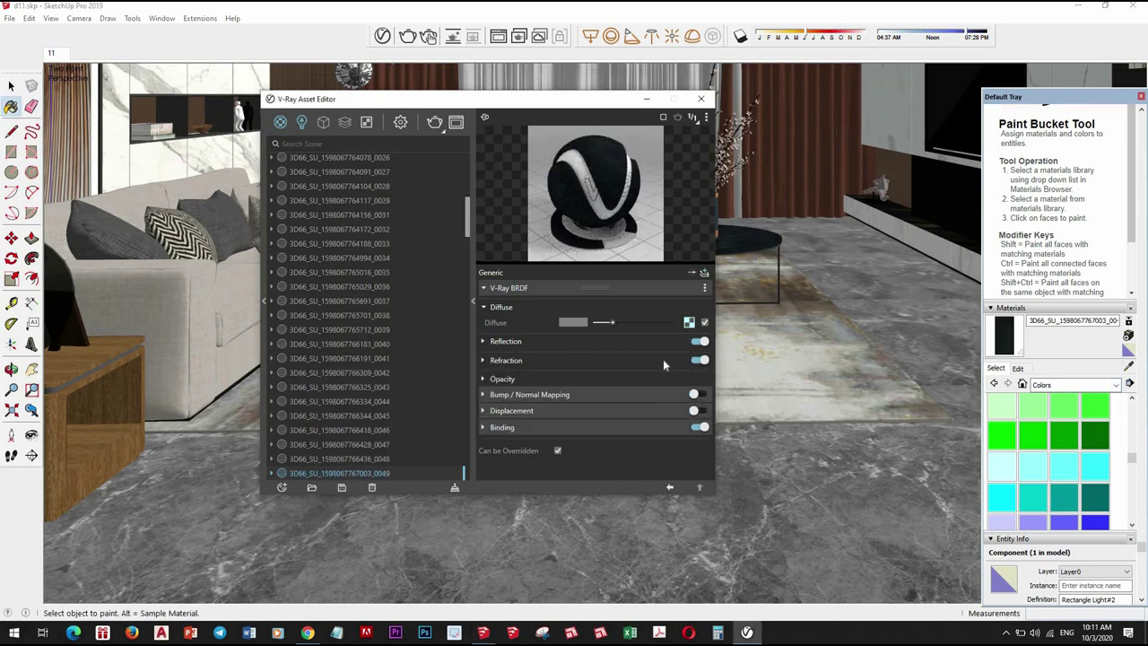
pyautogui.click(696, 394)
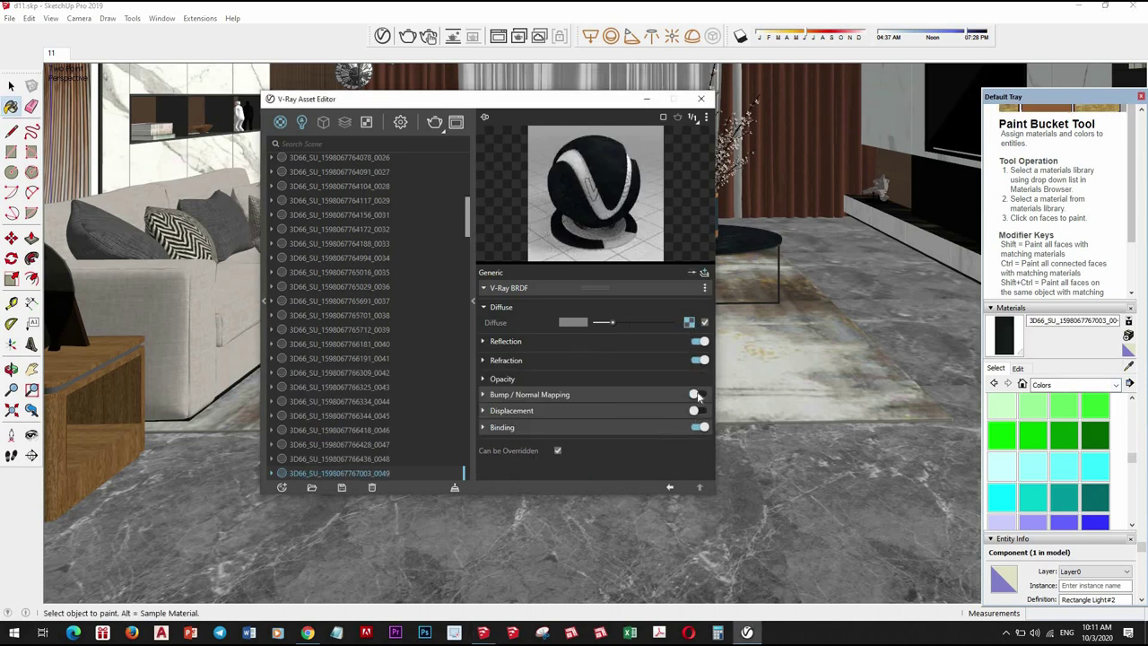
pyautogui.moveTo(600, 426); pyautogui.dragTo(591, 426)
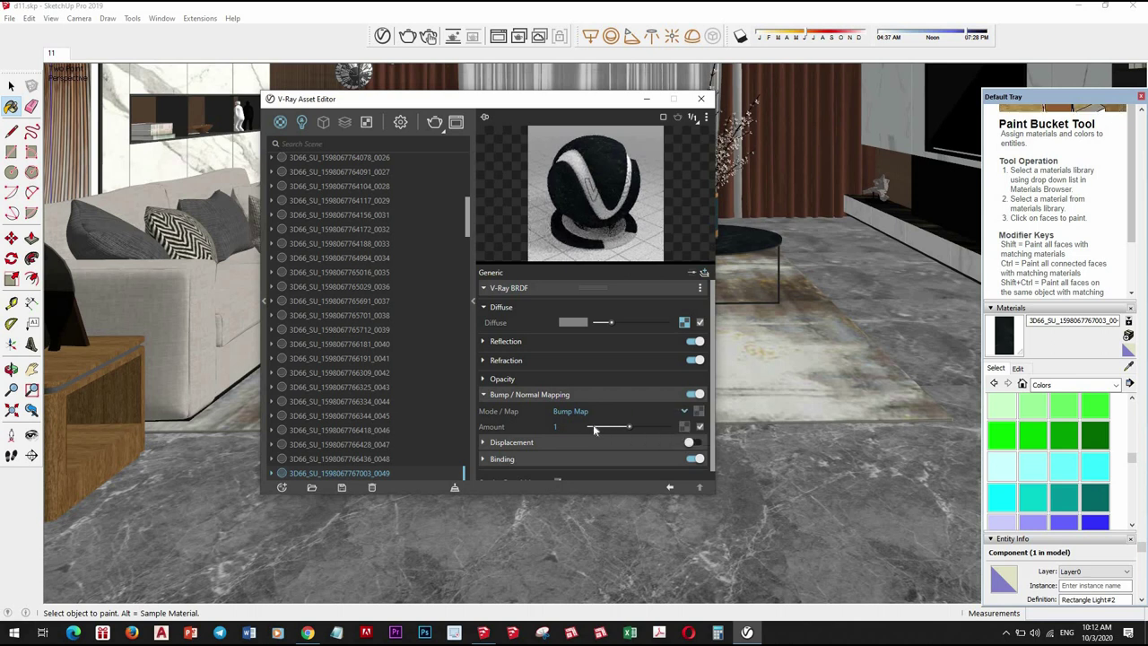
pyautogui.click(555, 342)
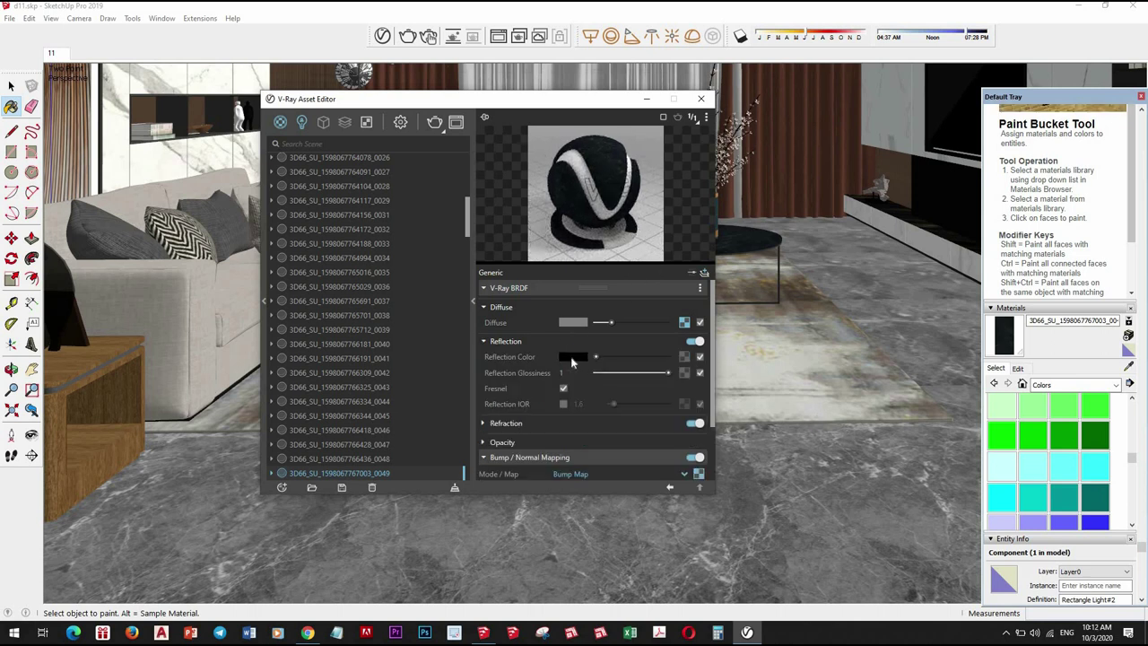
pyautogui.moveTo(598, 356); pyautogui.dragTo(623, 356)
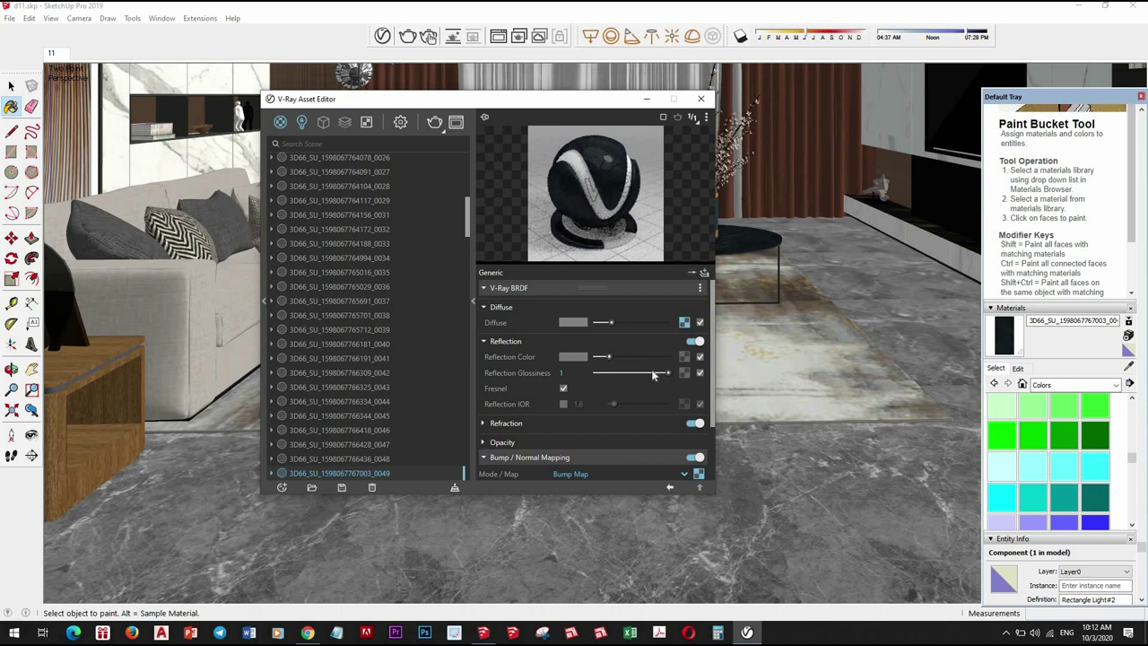
pyautogui.moveTo(667, 374); pyautogui.dragTo(661, 373)
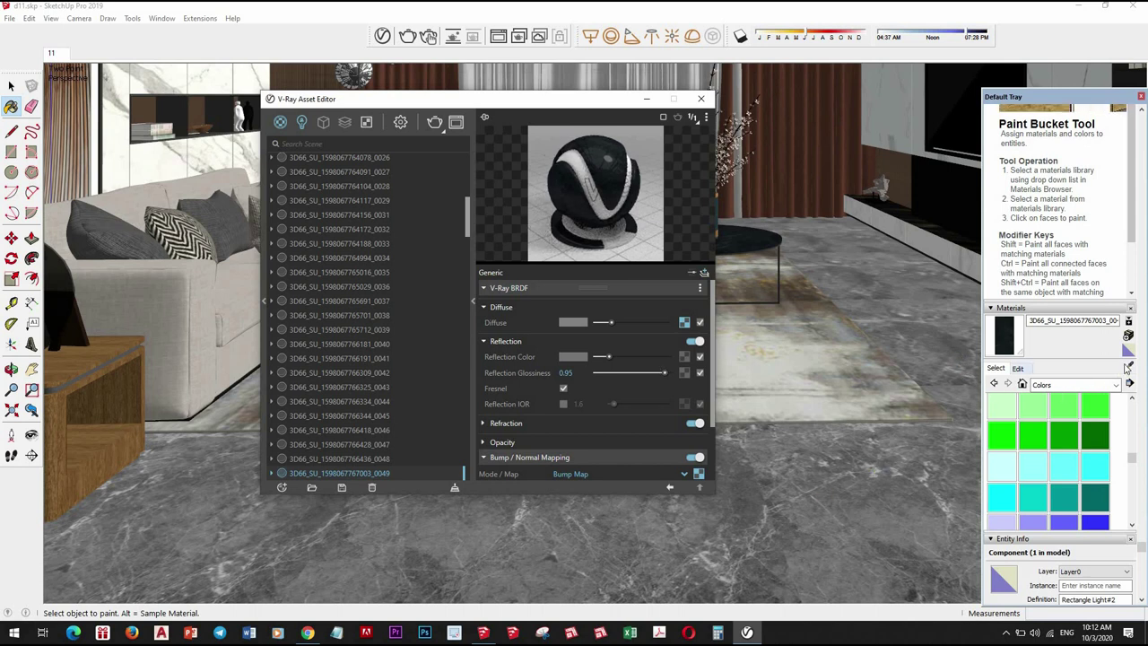
# Sample vray_arch0667, darken its reflection colour and set reflection glossiness to 0.95
pyautogui.press('alt')
pyautogui.keyDown('alt'); pyautogui.click(912, 248); pyautogui.keyUp('alt')
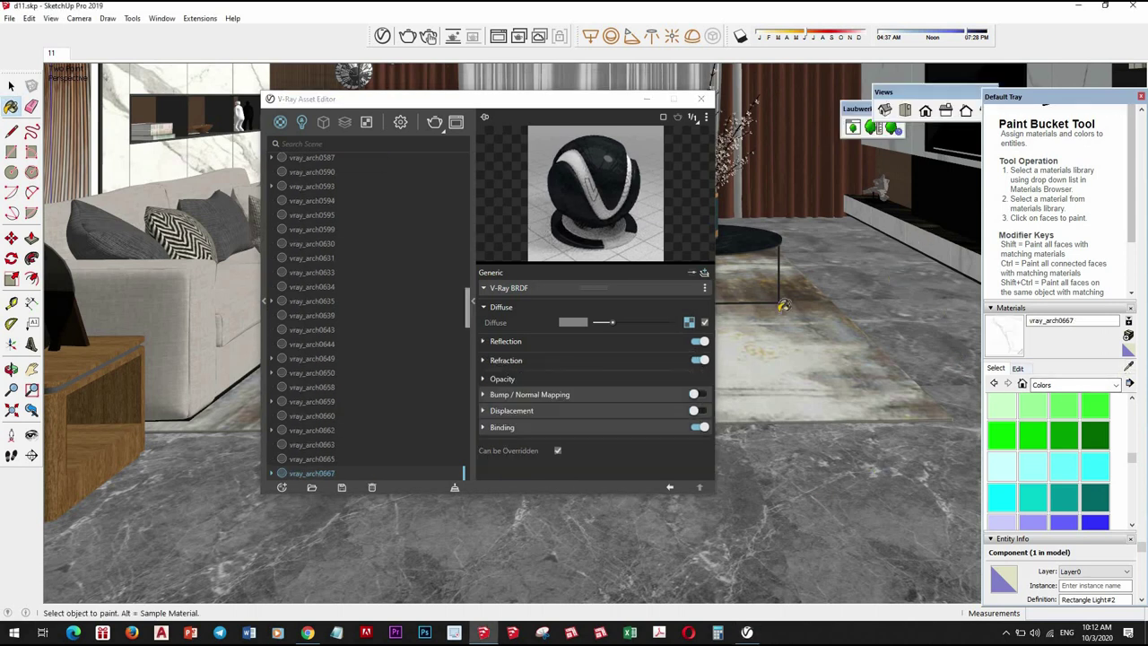
pyautogui.click(553, 346)
pyautogui.click(601, 359)
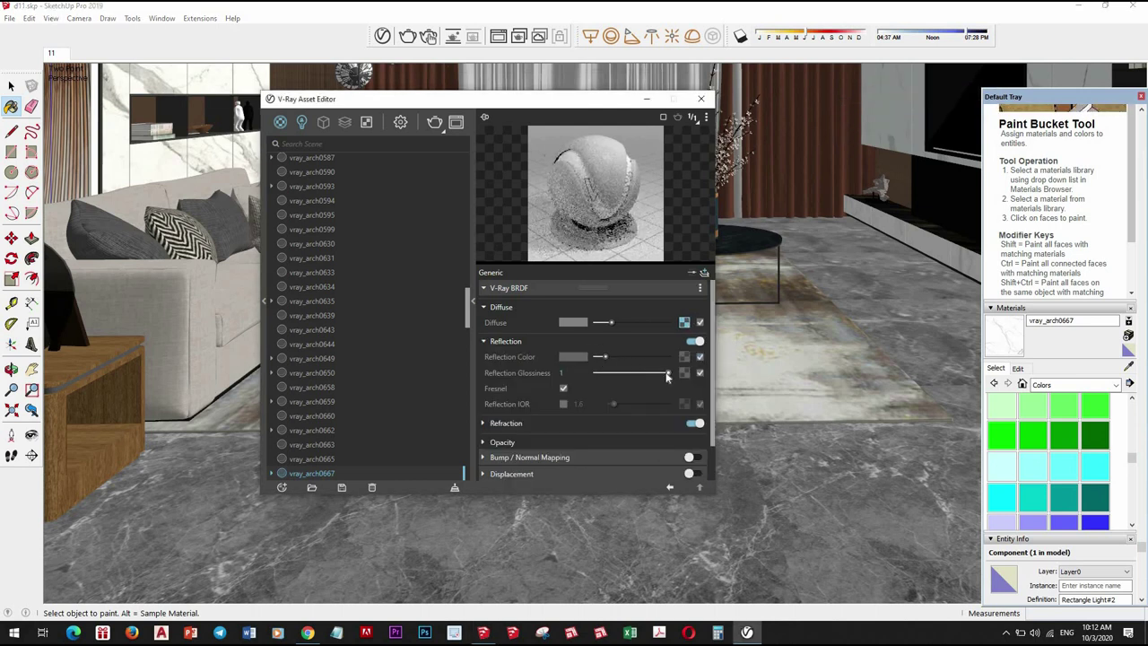
pyautogui.moveTo(671, 373); pyautogui.dragTo(664, 373)
# Open the wood material's reflection, then set the rug vray_arch0702's reflection glossiness to 0.95
pyautogui.click(1128, 366)
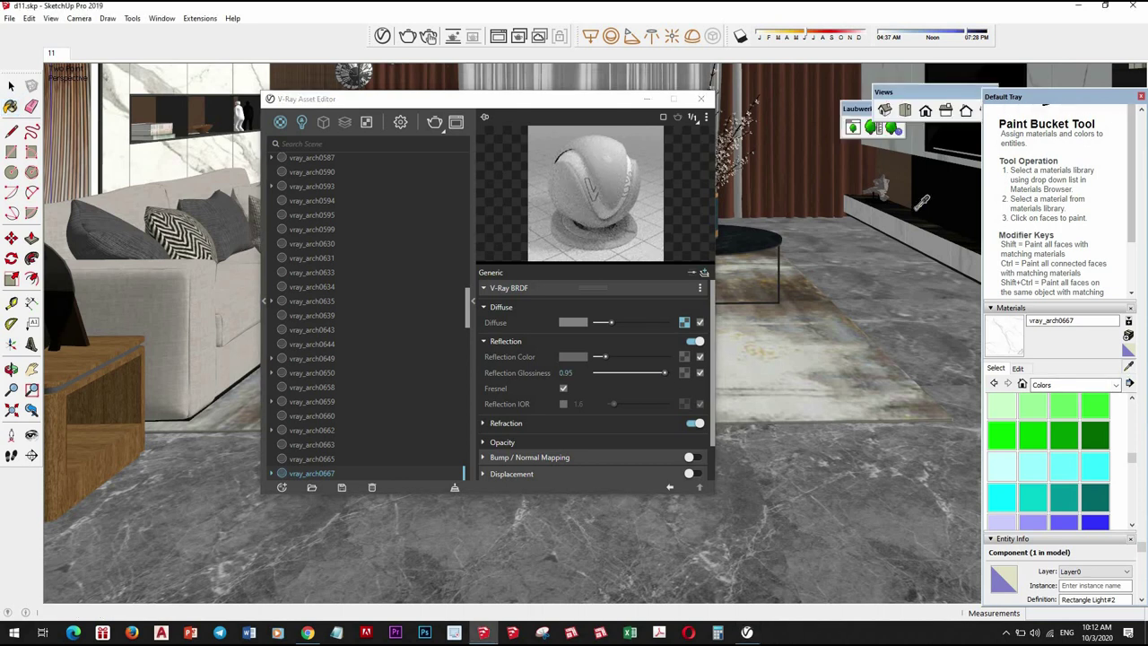
pyautogui.click(852, 261)
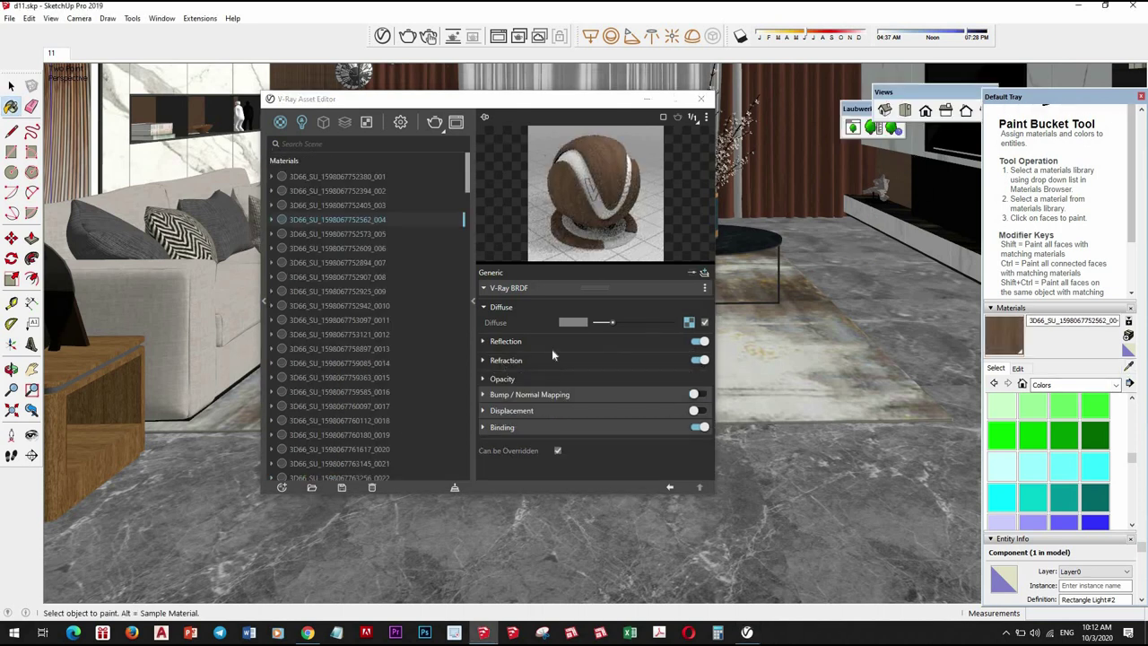
pyautogui.click(576, 344)
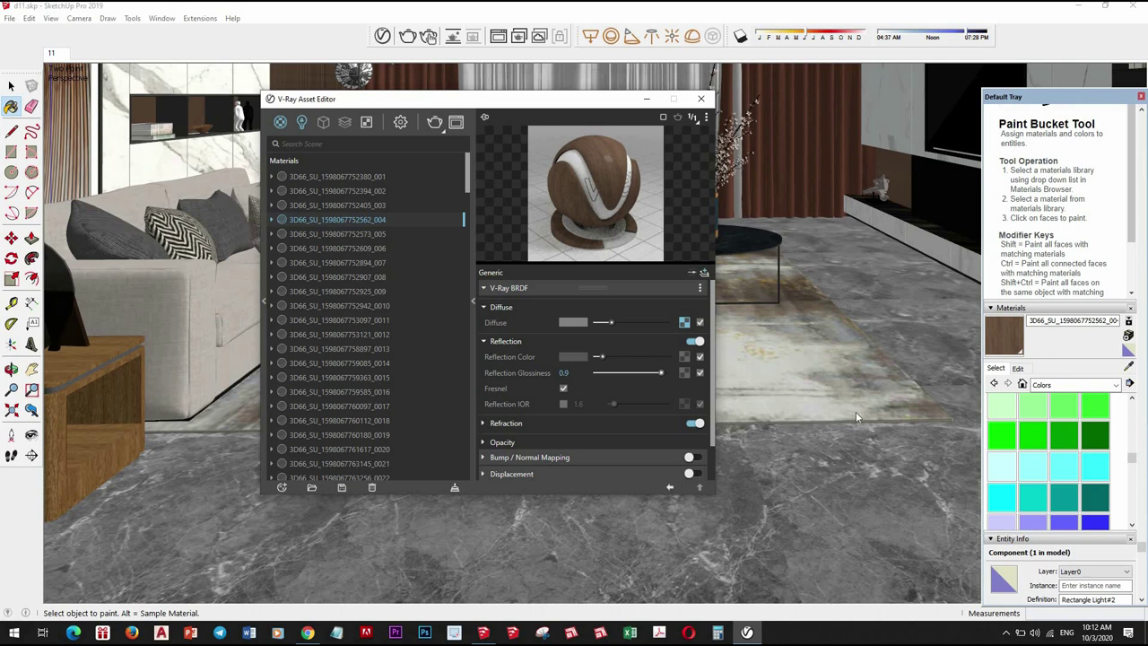
pyautogui.keyDown('alt'); pyautogui.click(846, 382); pyautogui.keyUp('alt')
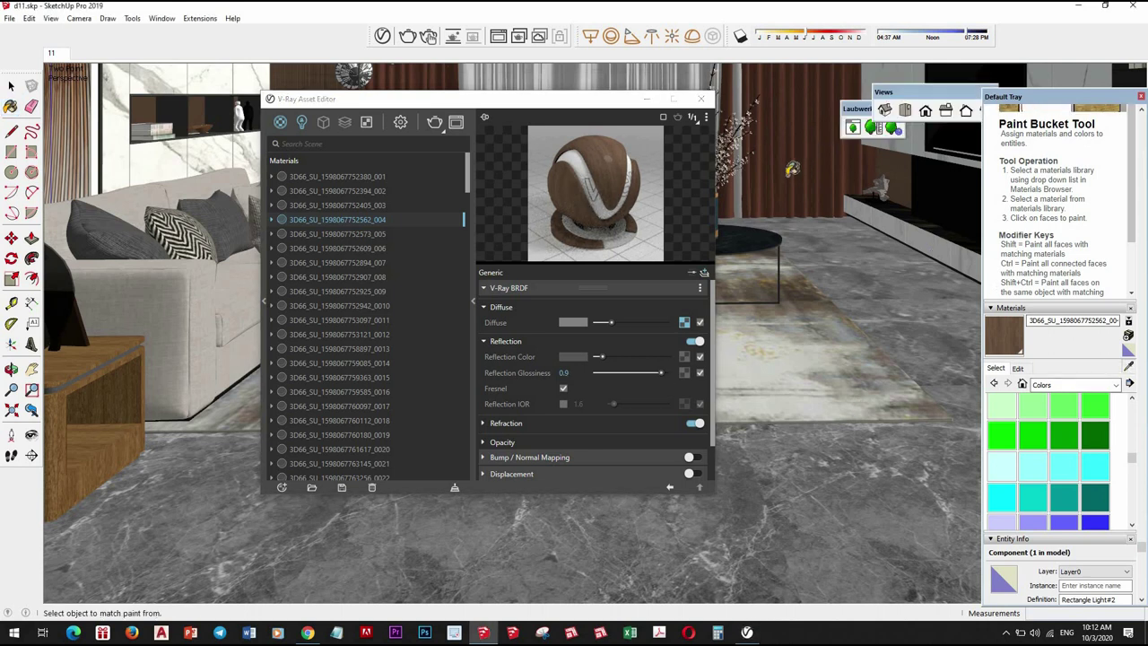
pyautogui.click(589, 346)
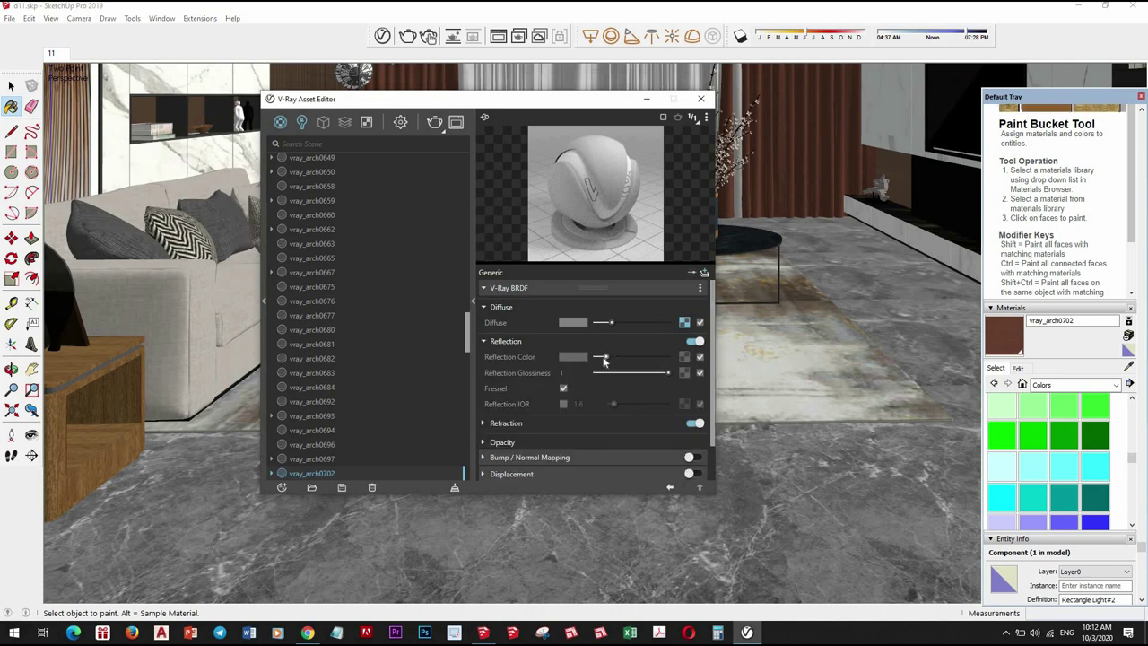
pyautogui.moveTo(667, 377); pyautogui.dragTo(663, 373)
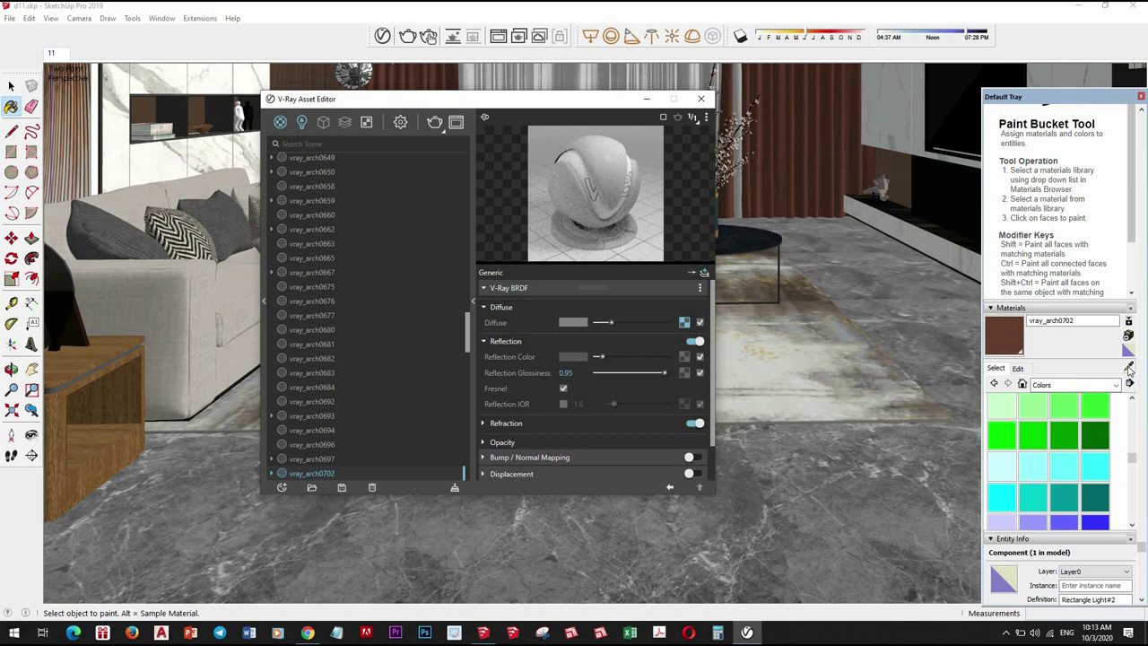
pyautogui.press('alt')
pyautogui.moveTo(869, 370); pyautogui.dragTo(941, 249, button='middle')
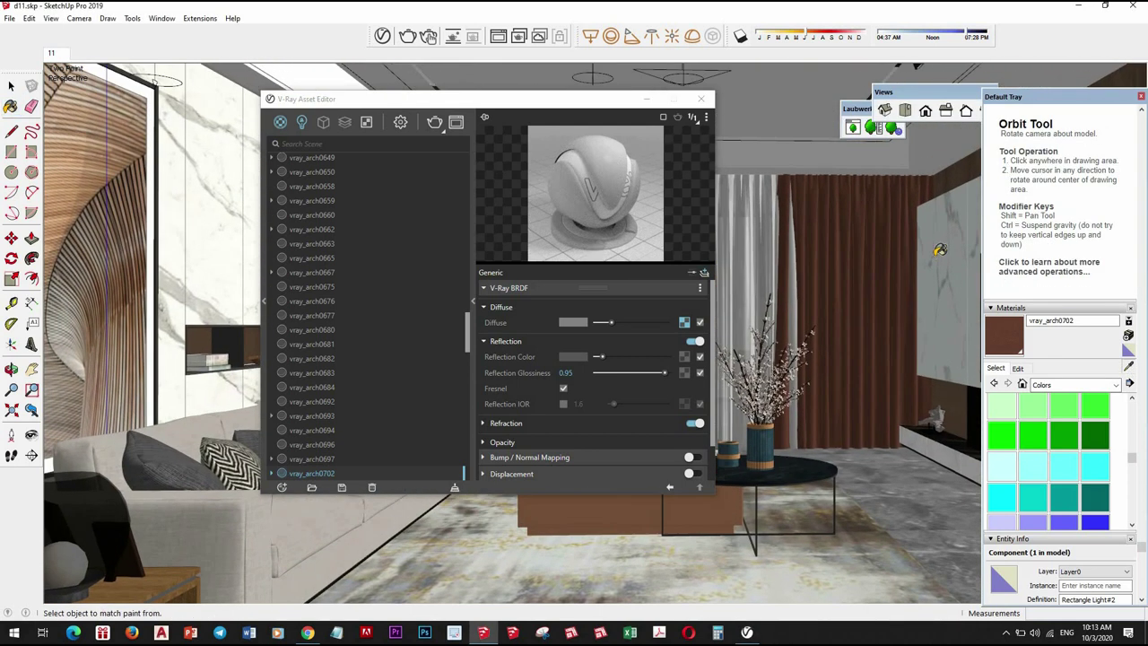
# Give a sampled material a grey reflection, then set vray_arch0633's reflection glossiness to 0.95
pyautogui.keyDown('alt'); pyautogui.click(941, 249); pyautogui.keyUp('alt')
pyautogui.click(579, 344)
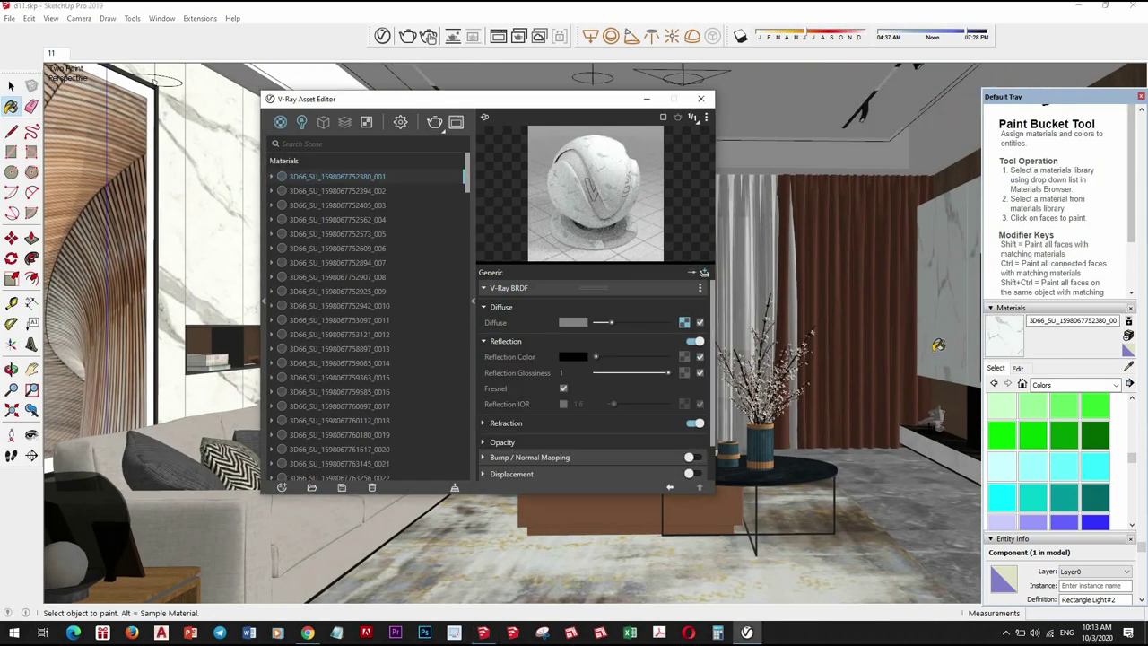
pyautogui.moveTo(600, 357); pyautogui.dragTo(666, 375)
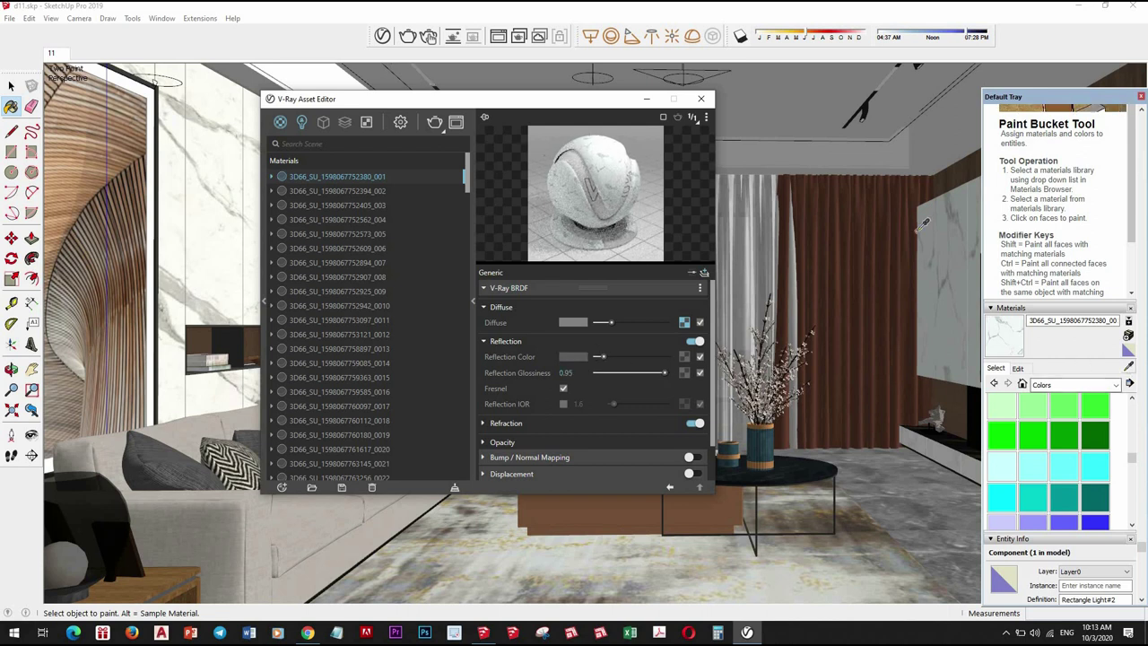
pyautogui.keyDown('alt'); pyautogui.click(731, 315); pyautogui.keyUp('alt')
pyautogui.click(582, 343)
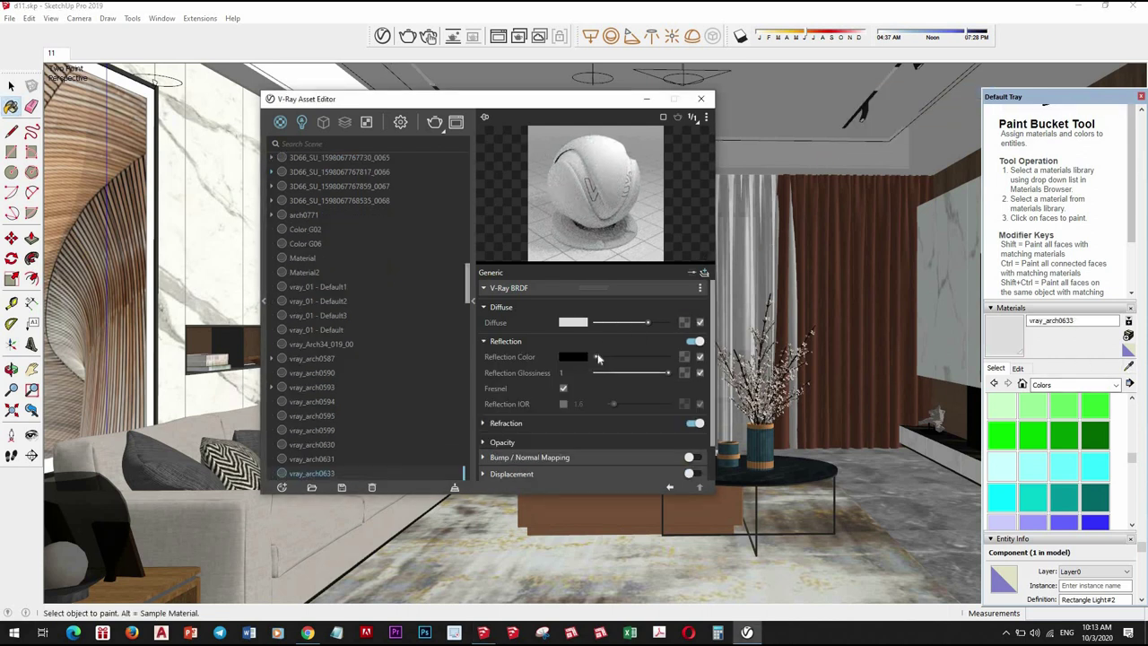
pyautogui.moveTo(668, 372); pyautogui.dragTo(663, 372)
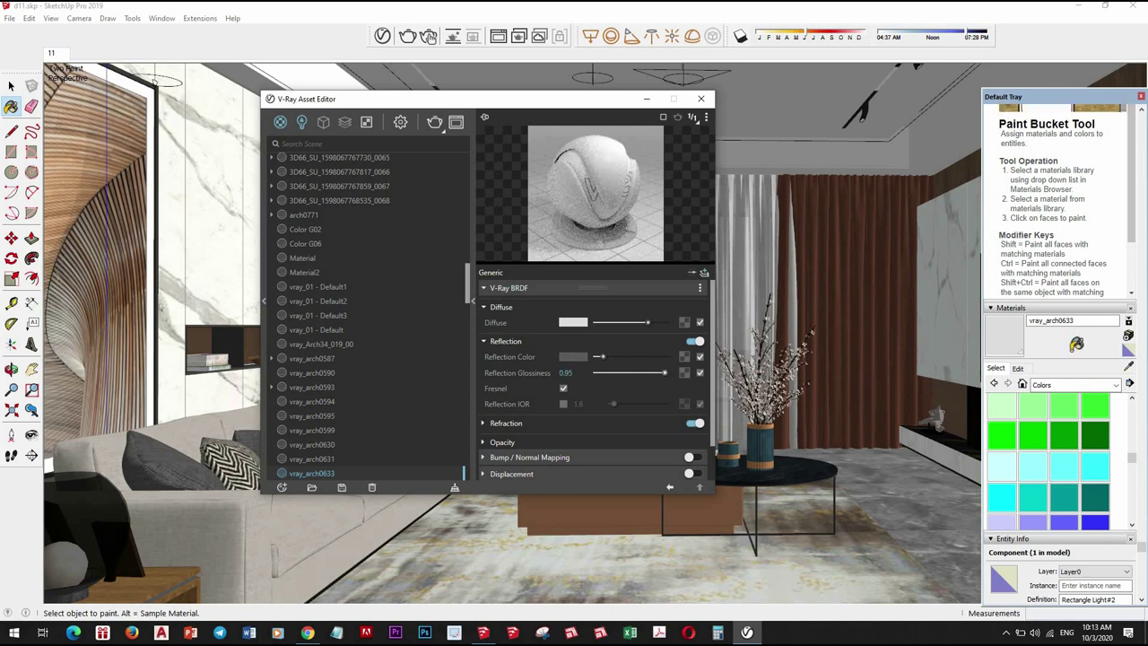
pyautogui.click(1129, 367)
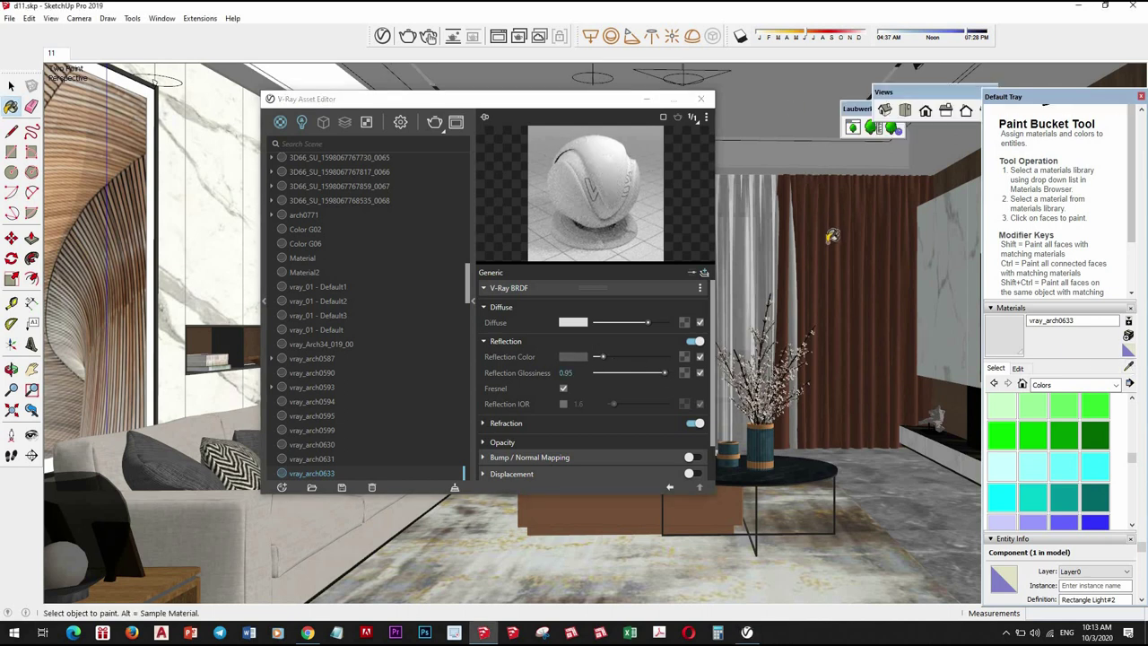
pyautogui.moveTo(946, 310); pyautogui.dragTo(897, 314, button='middle')
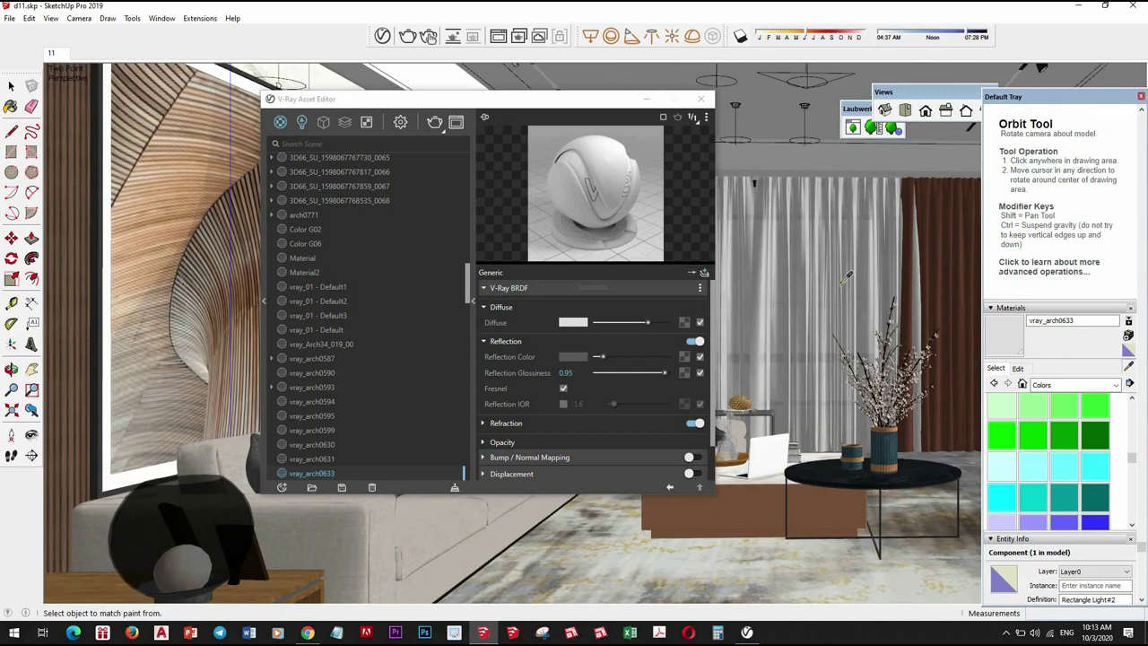
pyautogui.keyDown('alt'); pyautogui.click(897, 313); pyautogui.keyUp('alt')
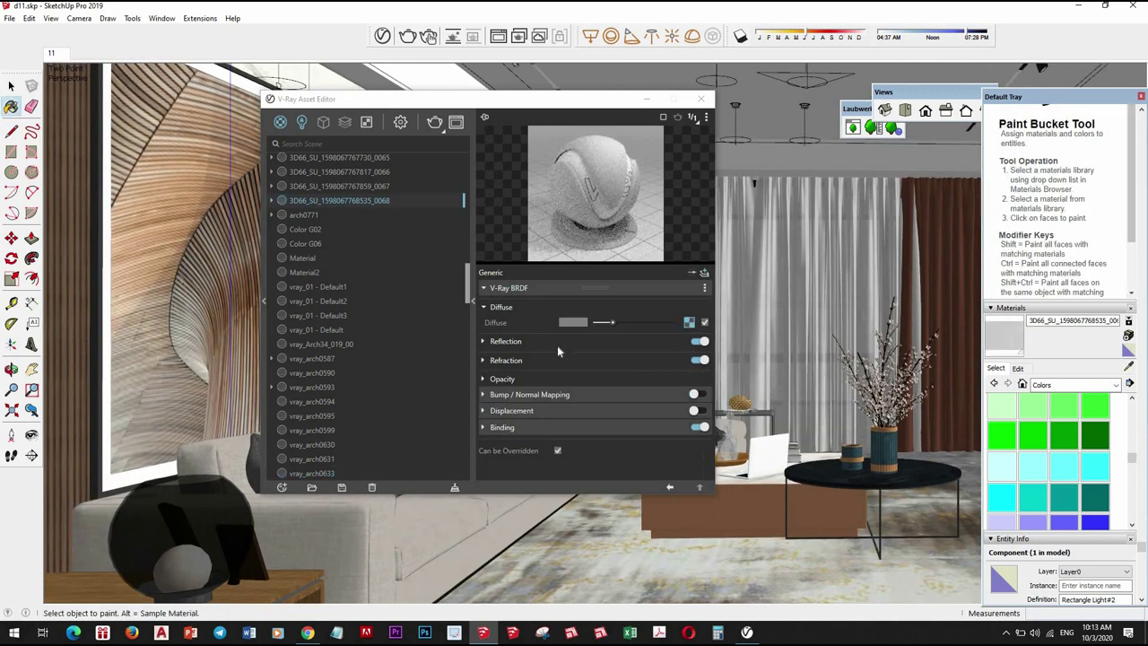
pyautogui.click(557, 343)
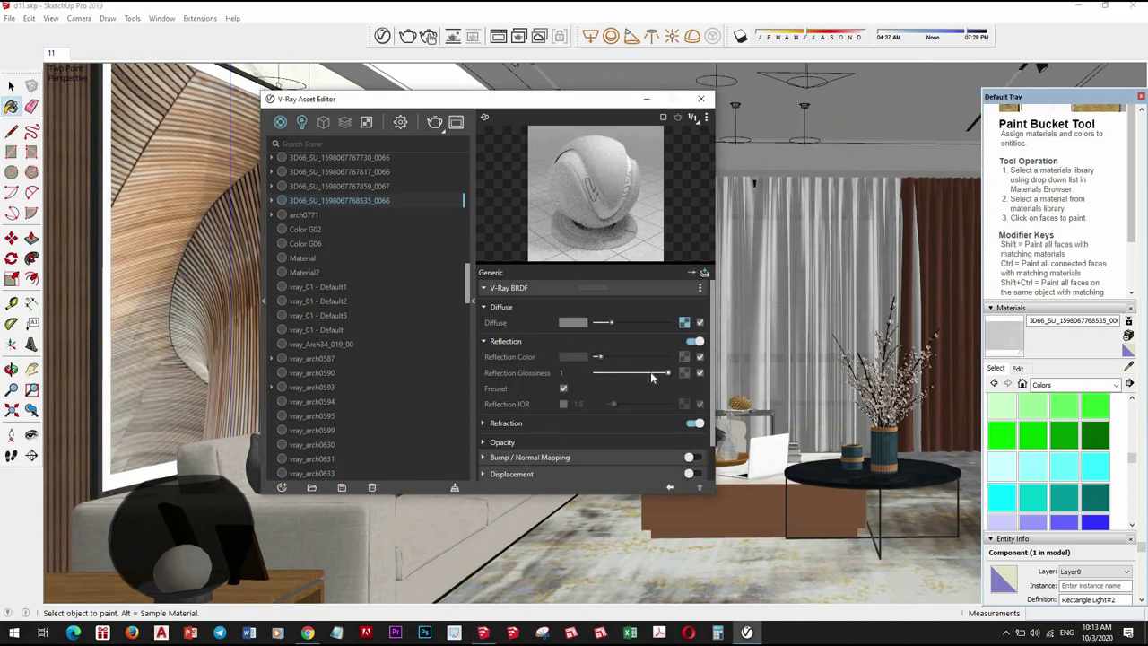
pyautogui.click(605, 357)
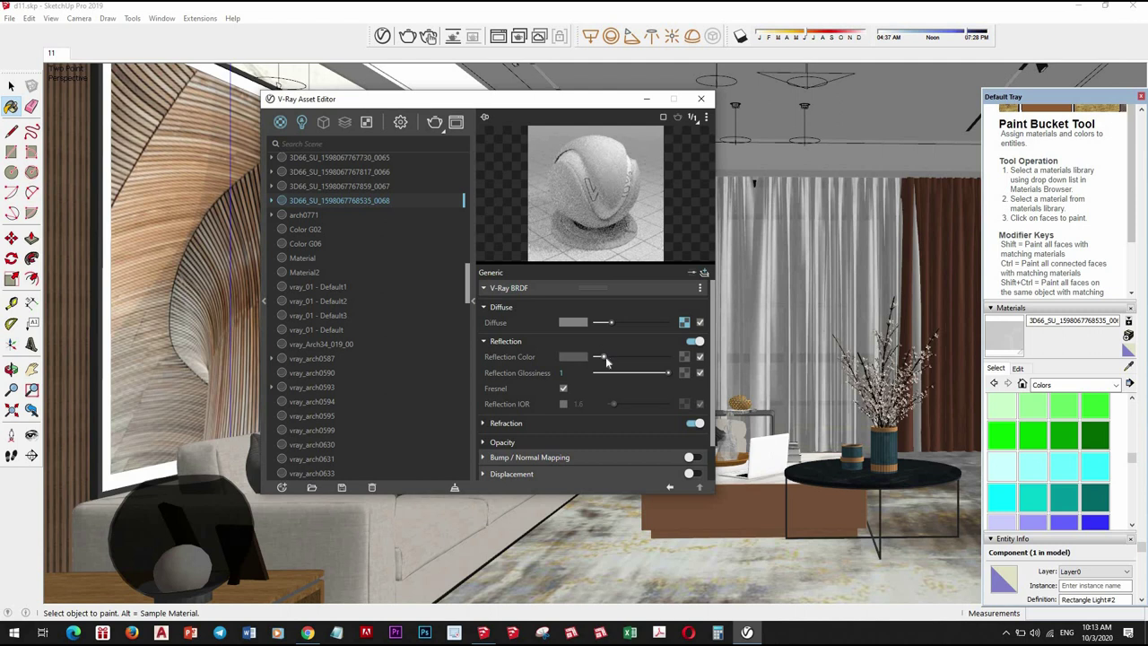
pyautogui.click(664, 375)
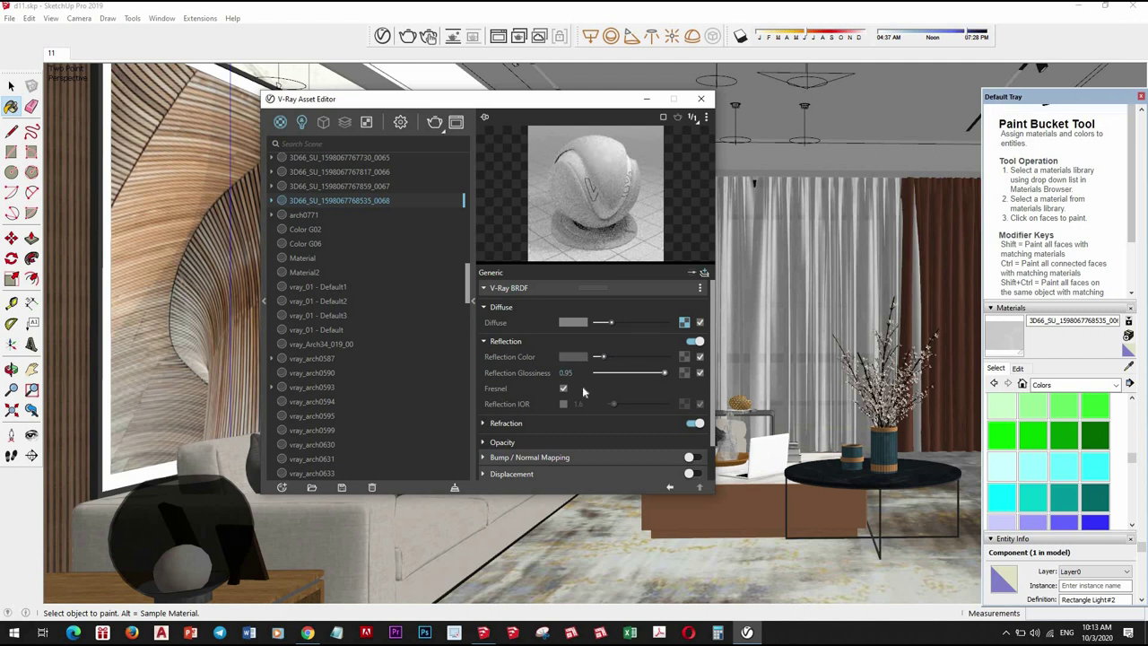
pyautogui.click(529, 428)
pyautogui.moveTo(595, 440); pyautogui.dragTo(612, 442)
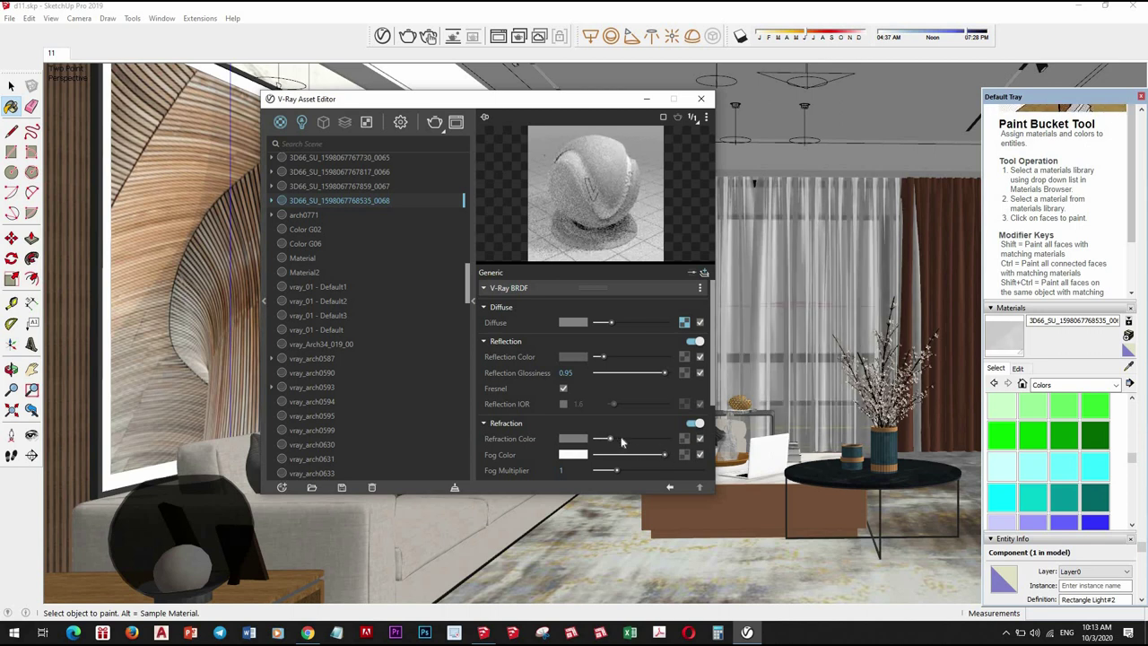
pyautogui.moveTo(615, 443); pyautogui.dragTo(620, 441)
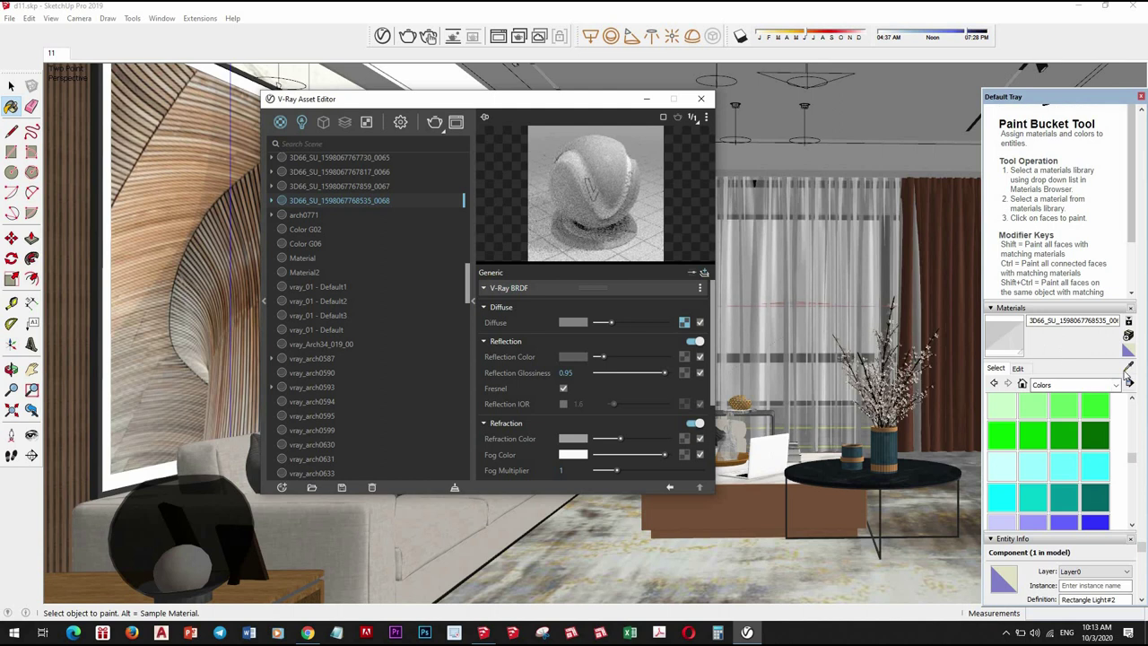
pyautogui.press('alt')
pyautogui.moveTo(889, 338)
pyautogui.mouseDown(button='middle')
pyautogui.moveTo(863, 269)
pyautogui.moveTo(811, 346)
pyautogui.mouseUp(button='middle')
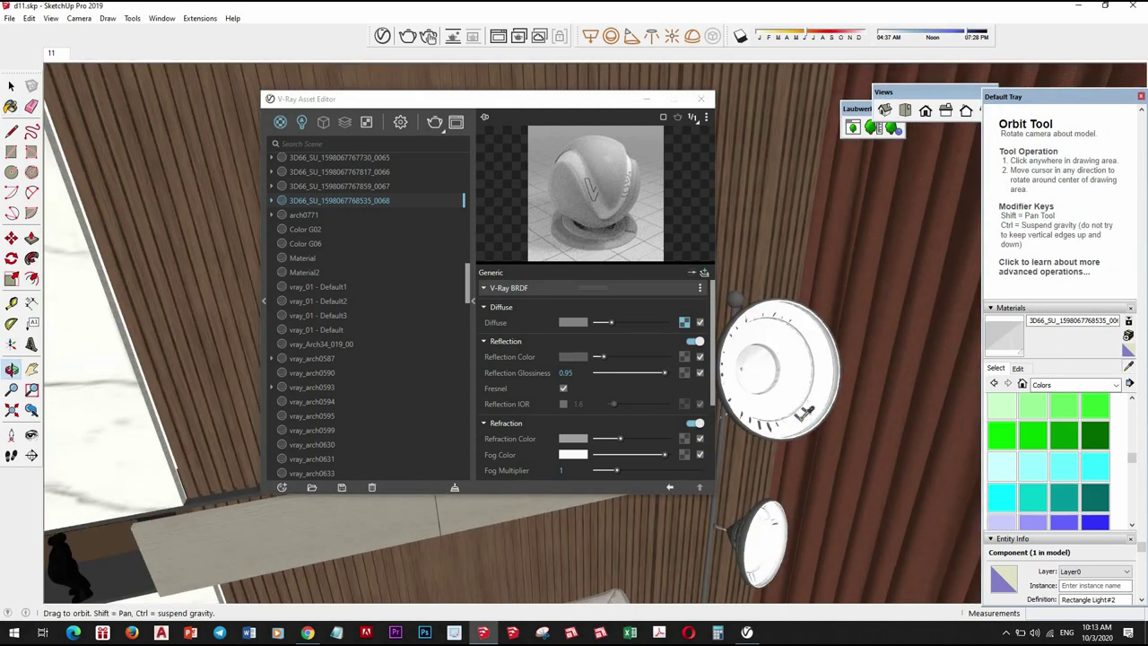
# Turn the ceiling lamp material's reflection colour from black to grey
pyautogui.keyDown('alt'); pyautogui.click(789, 368); pyautogui.keyUp('alt')
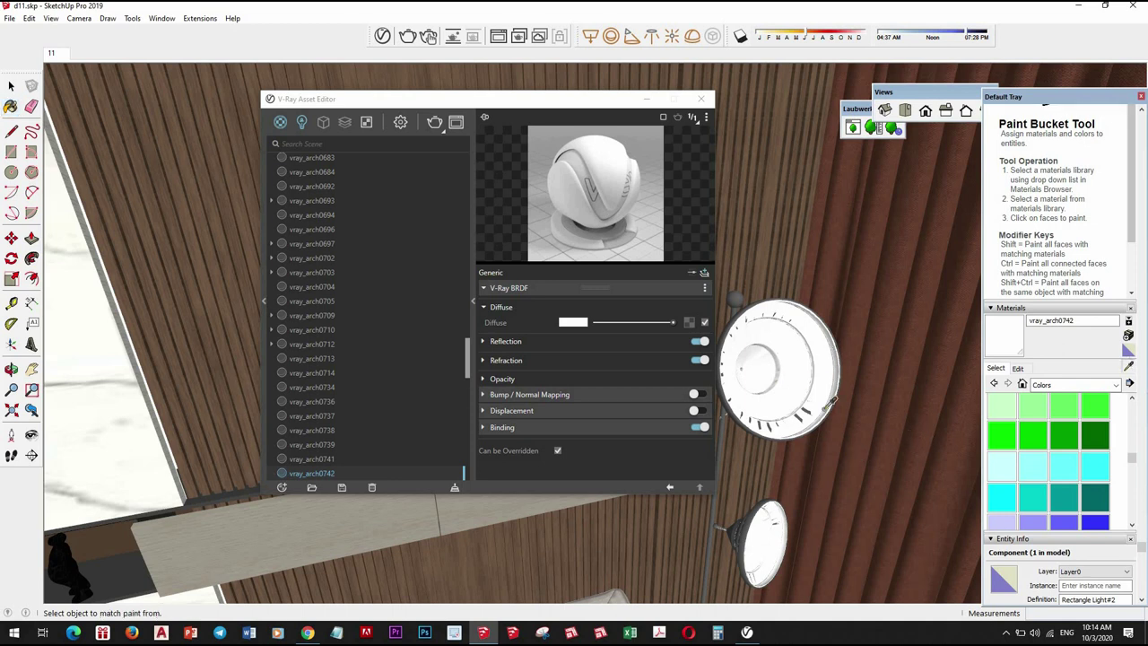
pyautogui.click(505, 341)
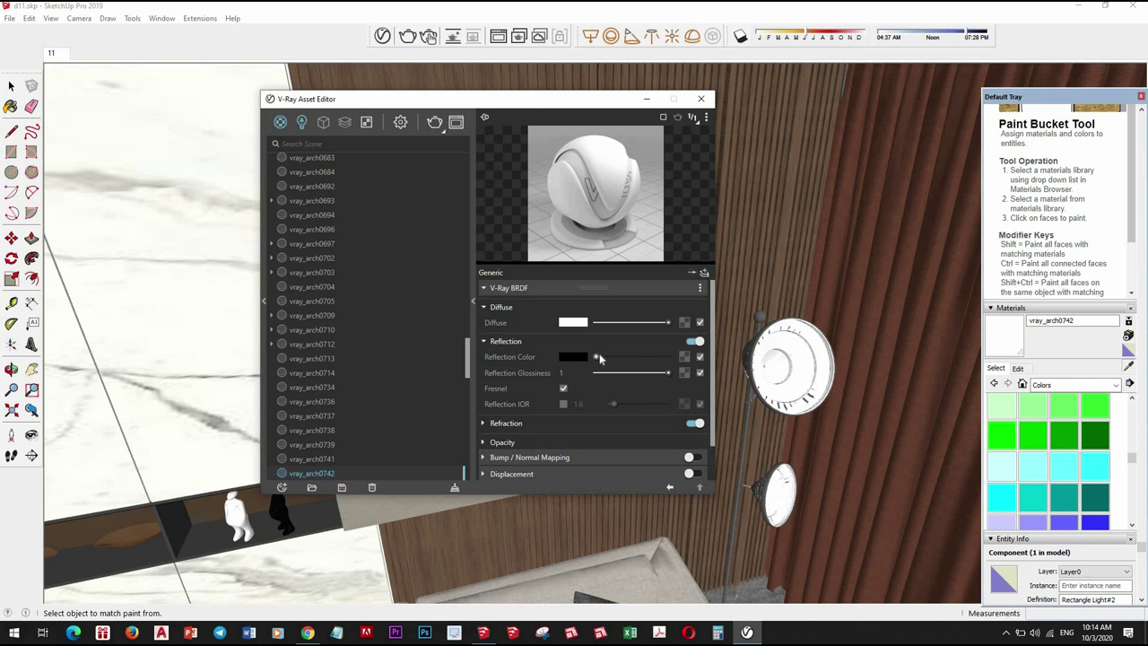
pyautogui.moveTo(601, 355); pyautogui.dragTo(662, 373)
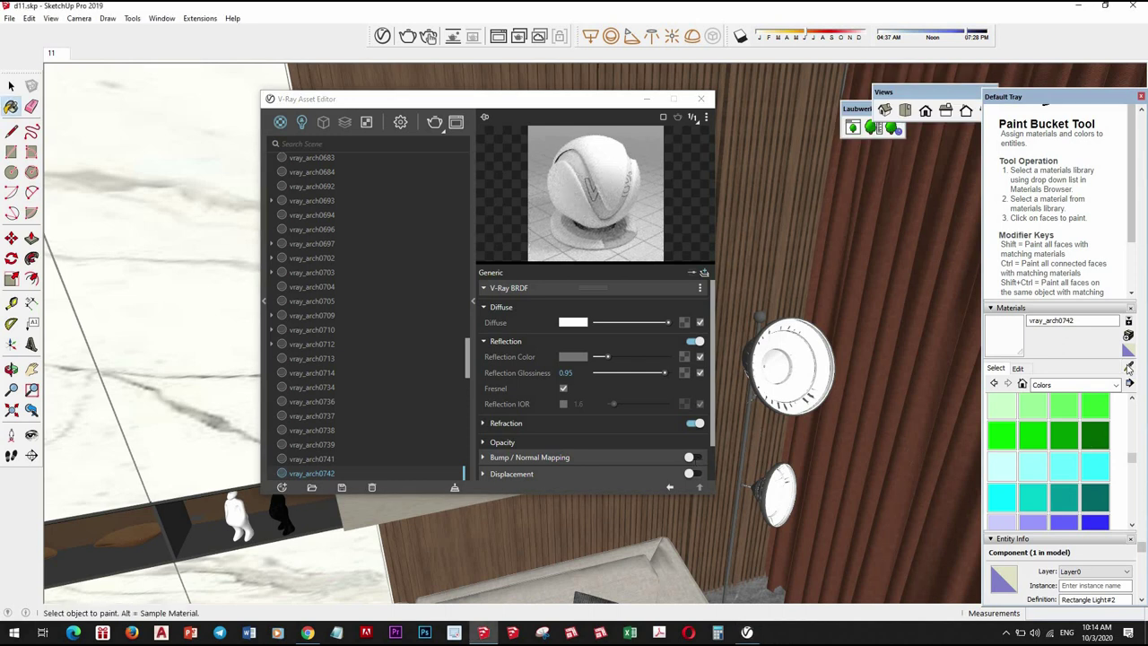
# Give the dark lamp material vray_arch0743 a grey reflection with 0.9 glossiness
pyautogui.click(1128, 369)
pyautogui.click(750, 442)
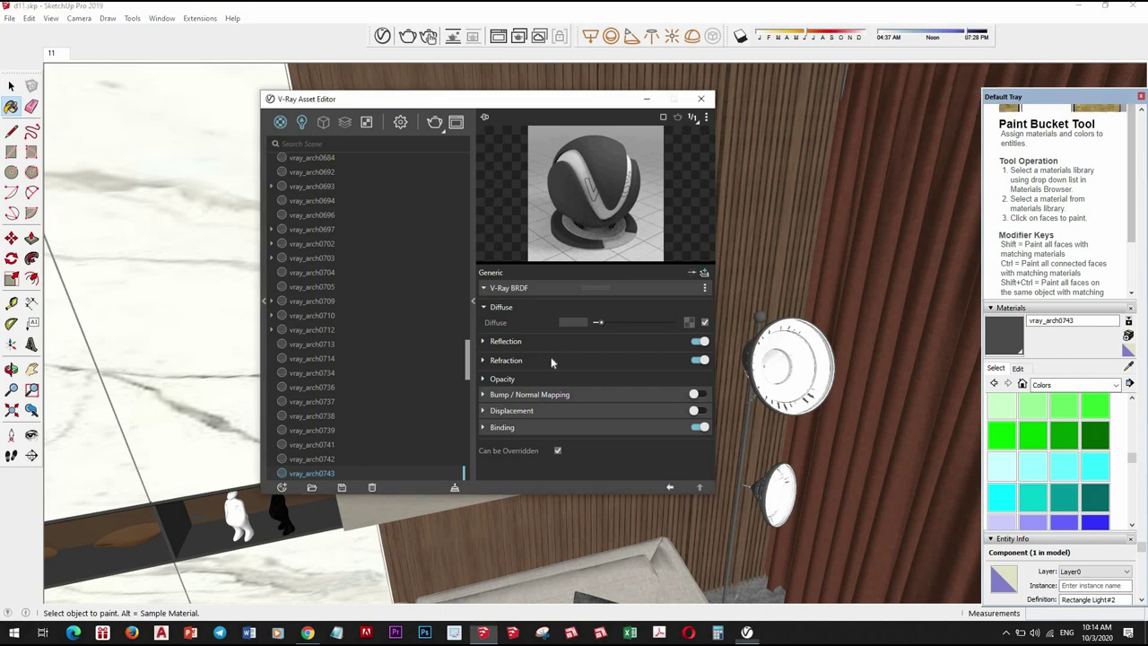
pyautogui.click(552, 342)
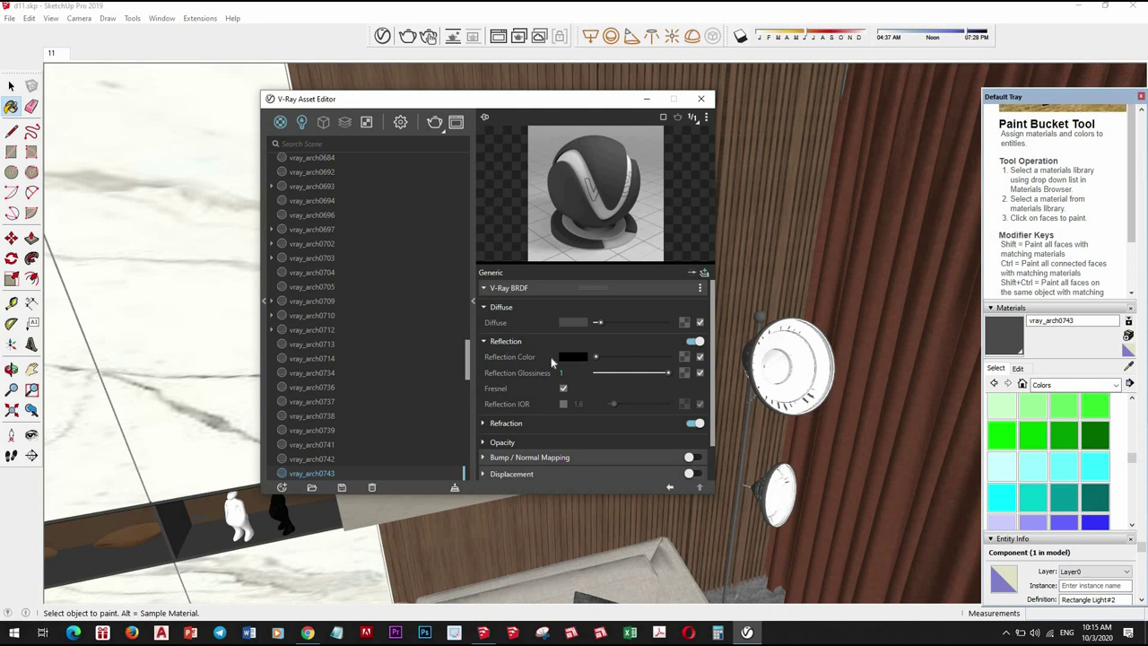
pyautogui.moveTo(592, 357); pyautogui.dragTo(603, 356)
pyautogui.click(617, 357)
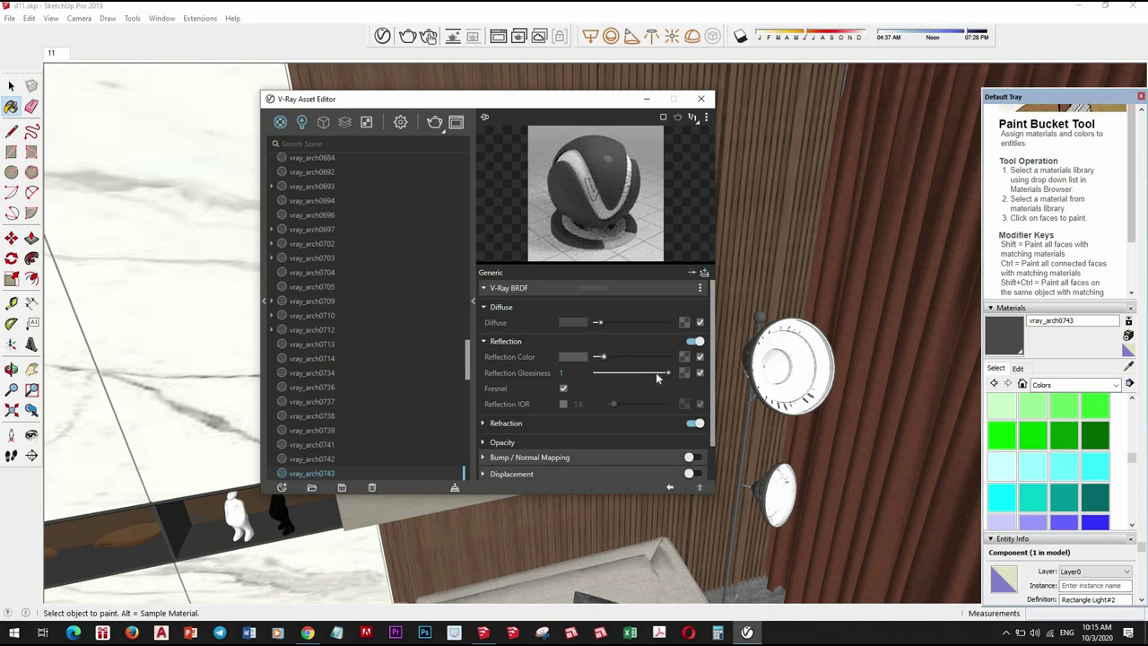
pyautogui.moveTo(668, 372); pyautogui.dragTo(661, 372)
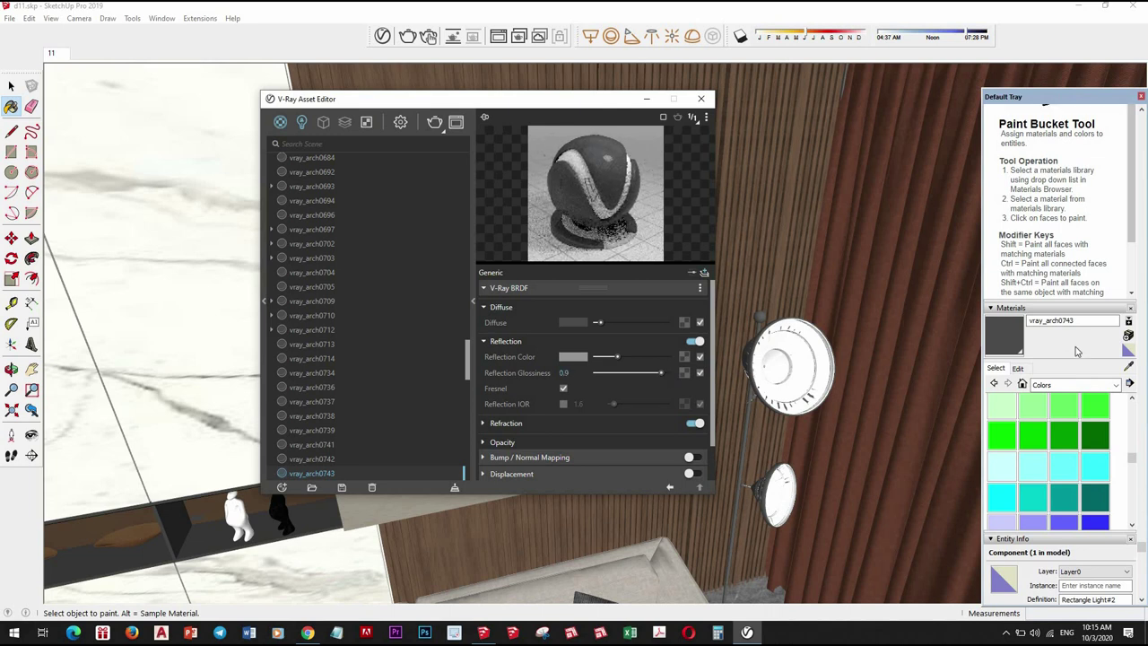
pyautogui.click(1128, 367)
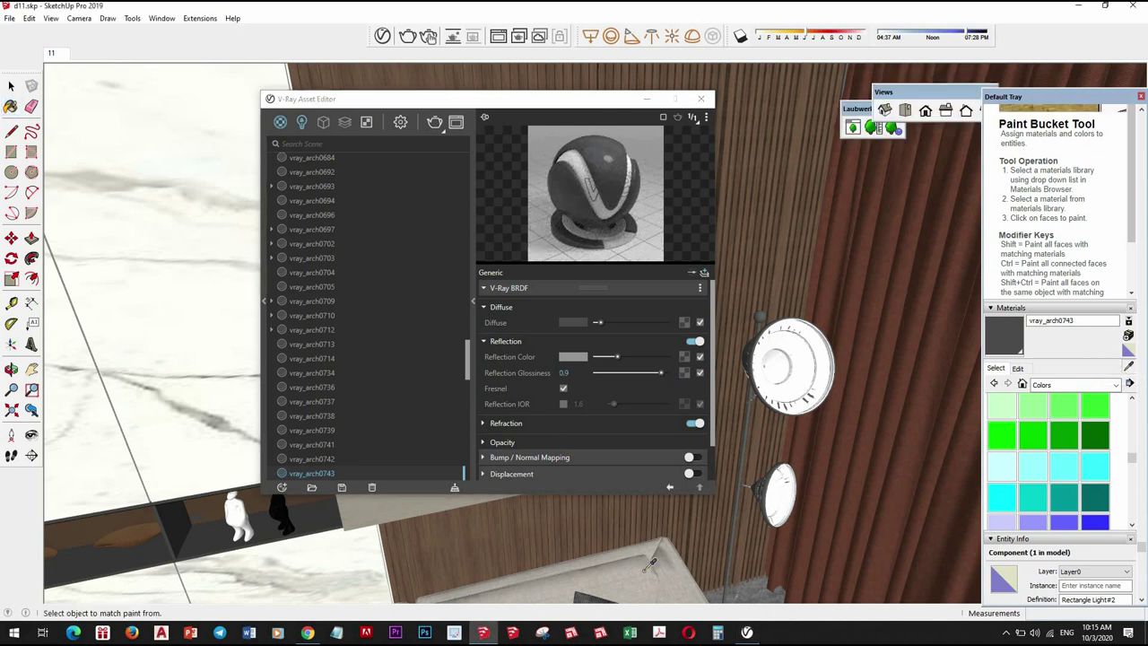
pyautogui.click(752, 534)
pyautogui.click(565, 342)
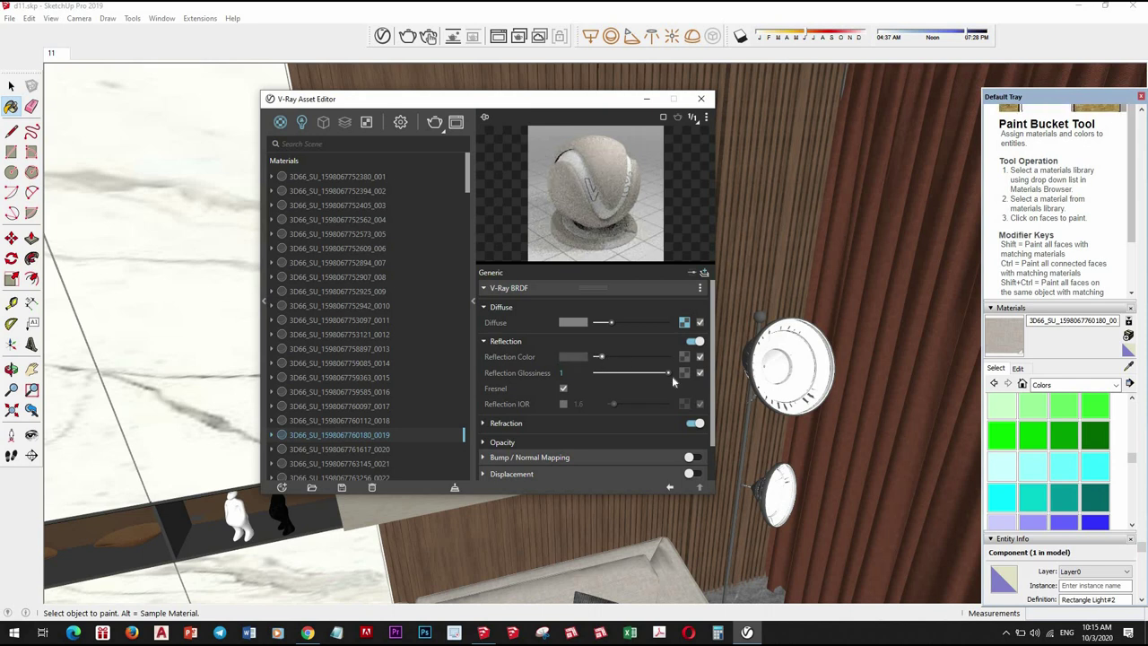
pyautogui.moveTo(672, 374); pyautogui.dragTo(664, 373)
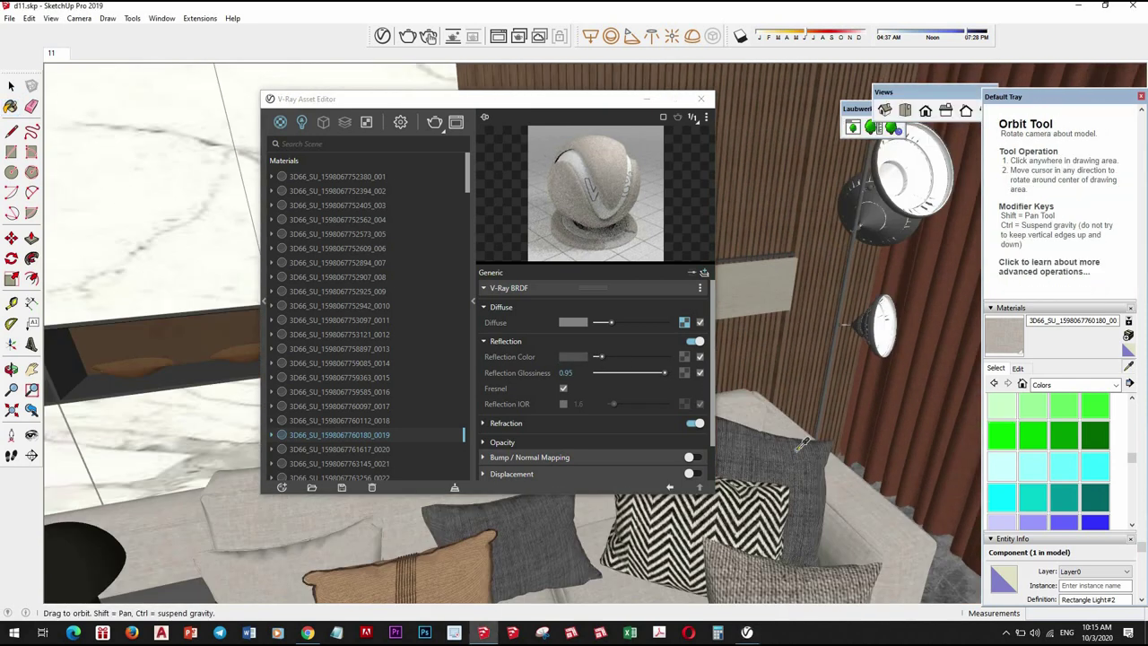
pyautogui.moveTo(789, 377); pyautogui.dragTo(675, 430, button='middle')
pyautogui.click(339, 448)
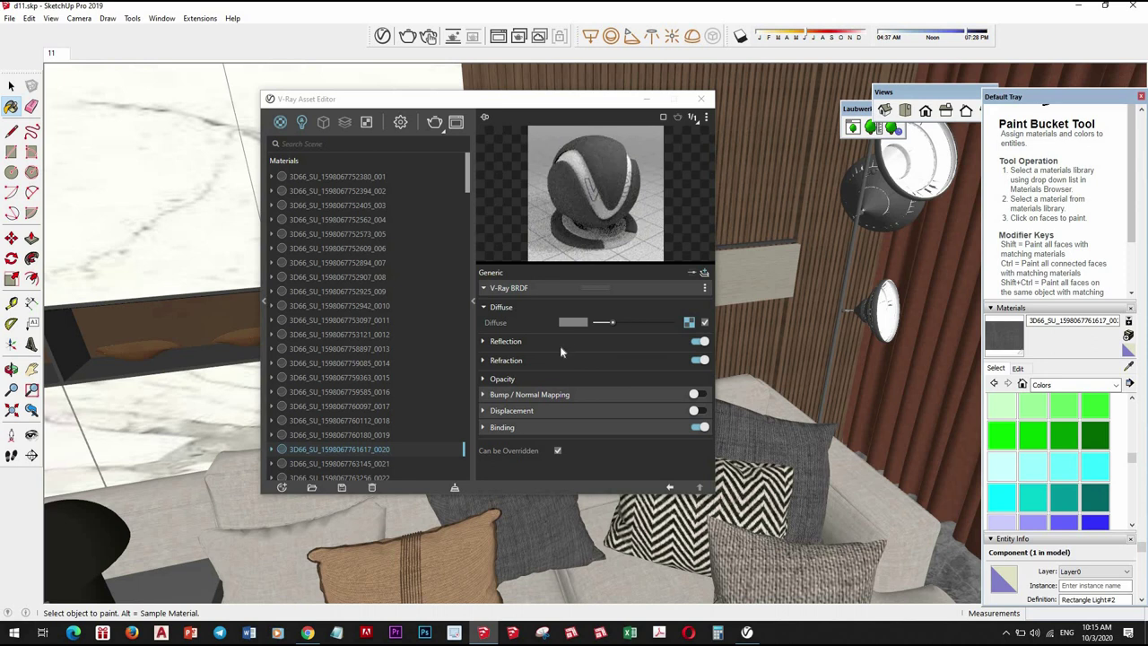
# Give the grey cushion and chevron pillow materials grey reflections with 0.95 glossiness
pyautogui.click(601, 357)
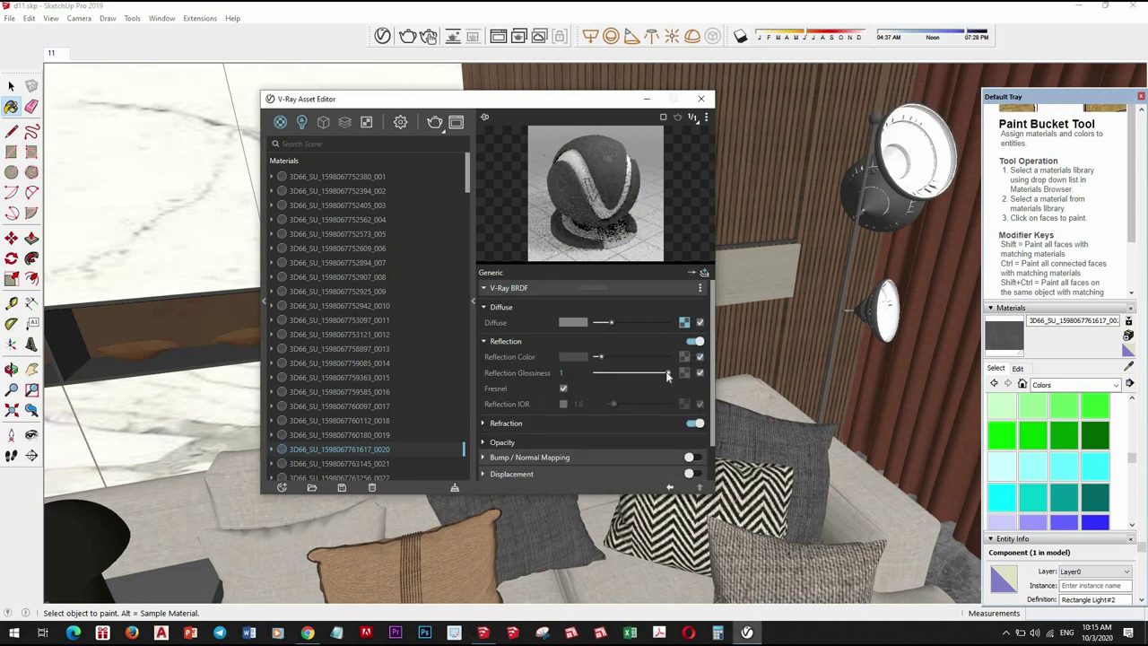
pyautogui.moveTo(669, 375); pyautogui.dragTo(664, 374)
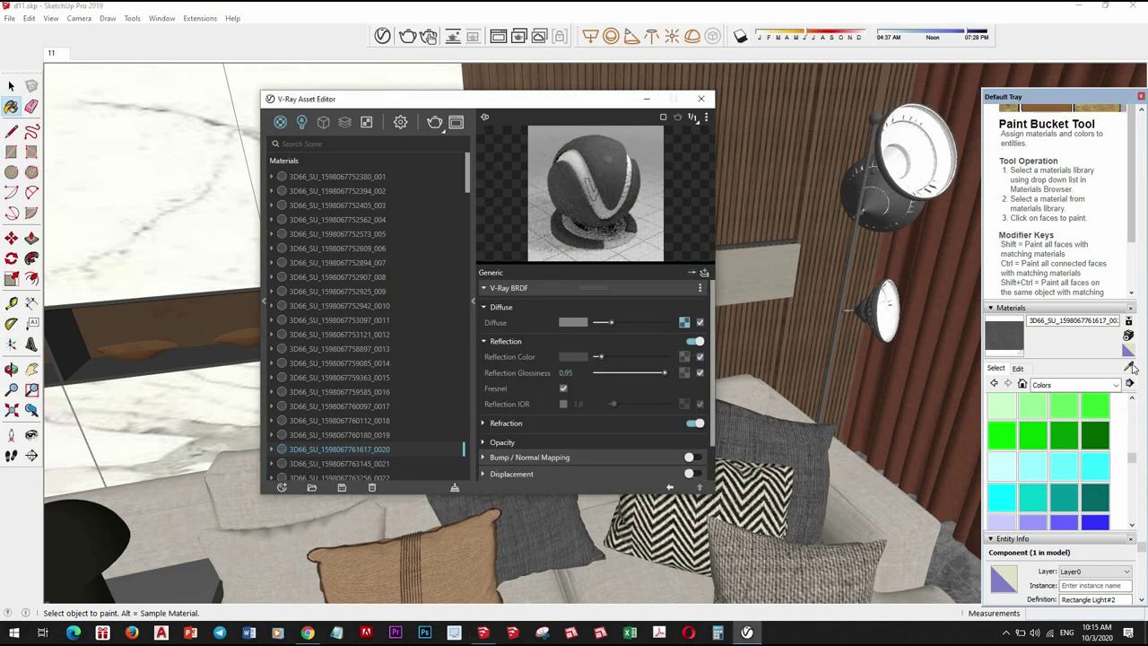
pyautogui.moveTo(809, 520); pyautogui.dragTo(837, 433, button='middle')
pyautogui.keyDown('alt'); pyautogui.click(834, 433); pyautogui.keyUp('alt')
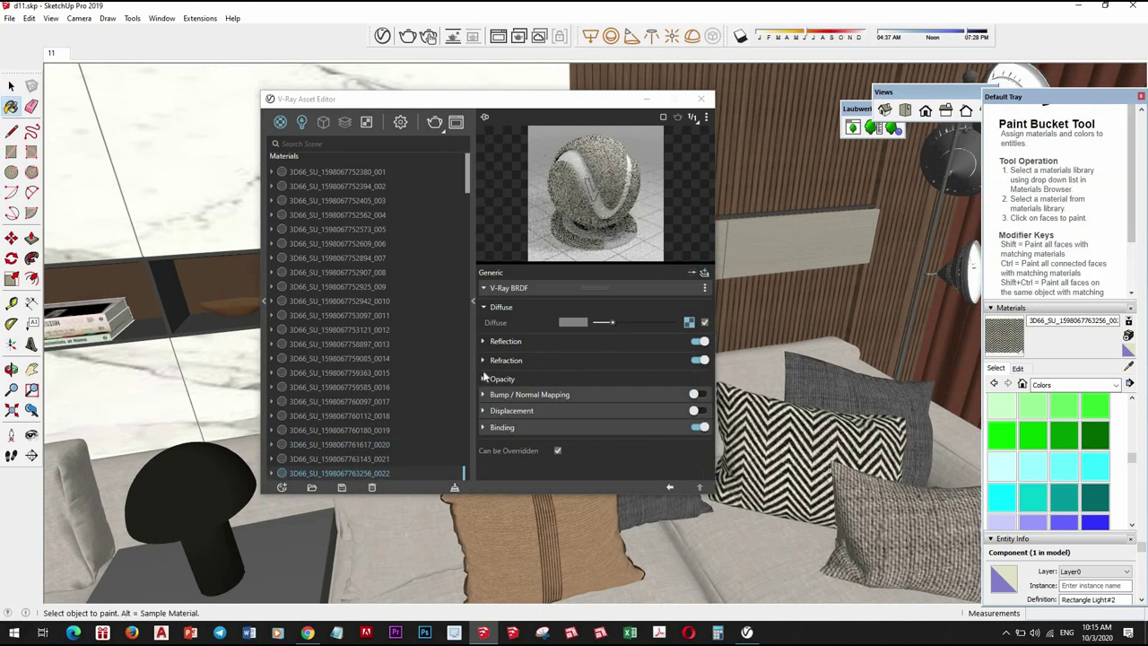
pyautogui.click(599, 355)
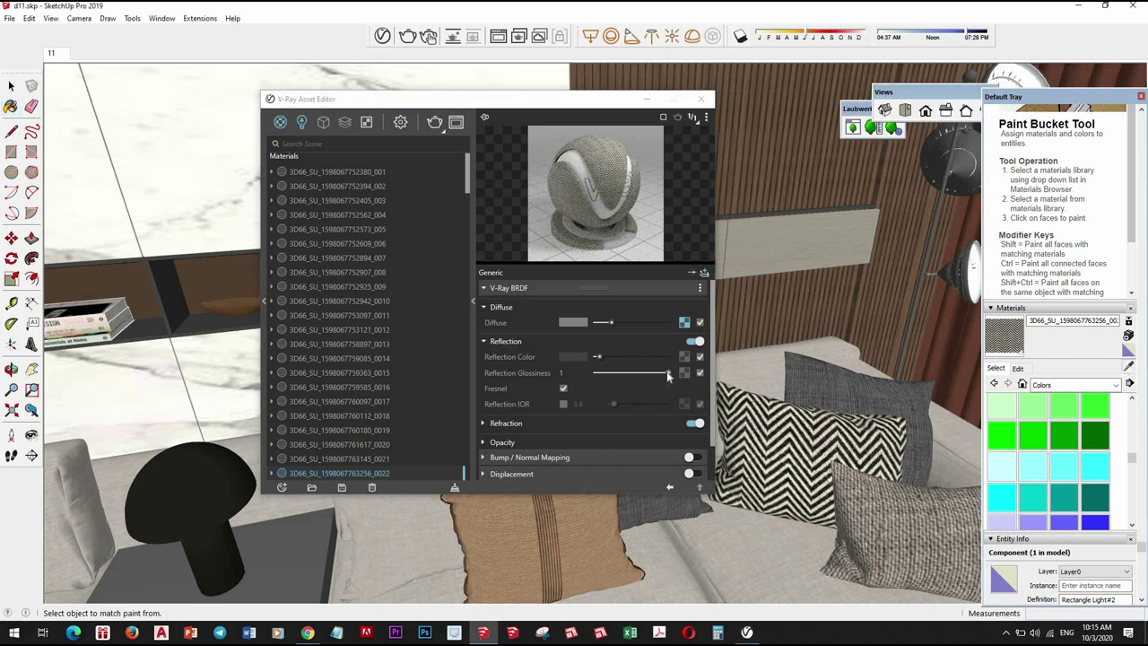
pyautogui.moveTo(666, 371); pyautogui.dragTo(663, 372)
# Give vray_arch0710 a grey reflection with 0.9 glossiness
pyautogui.click(557, 500)
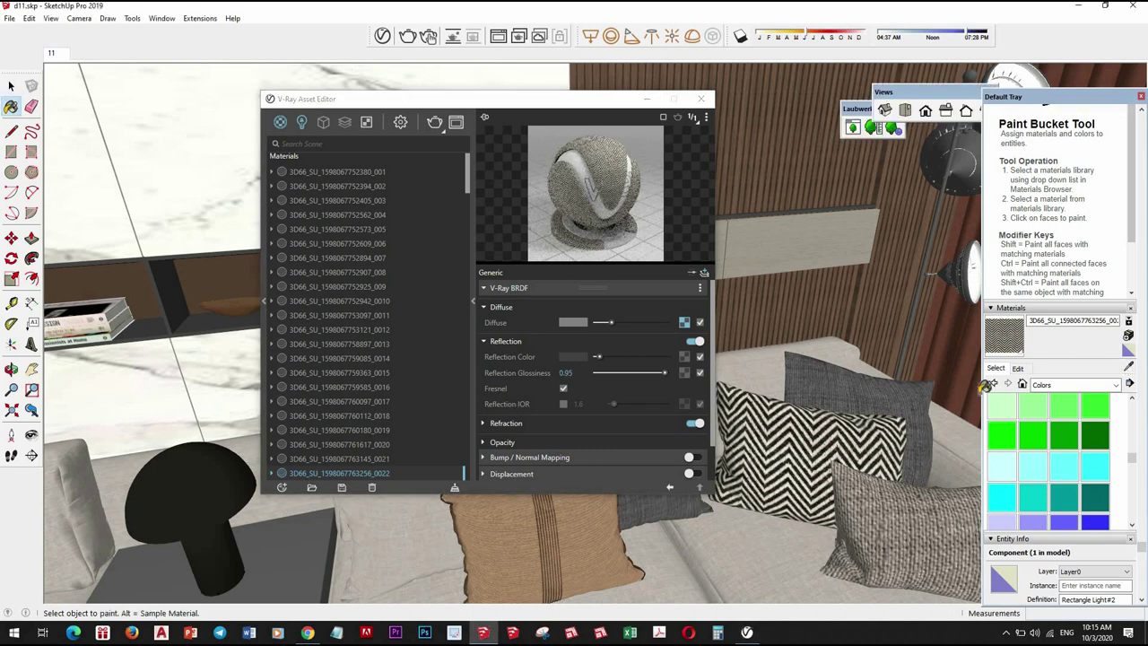
pyautogui.keyDown('alt'); pyautogui.click(553, 522); pyautogui.keyUp('alt')
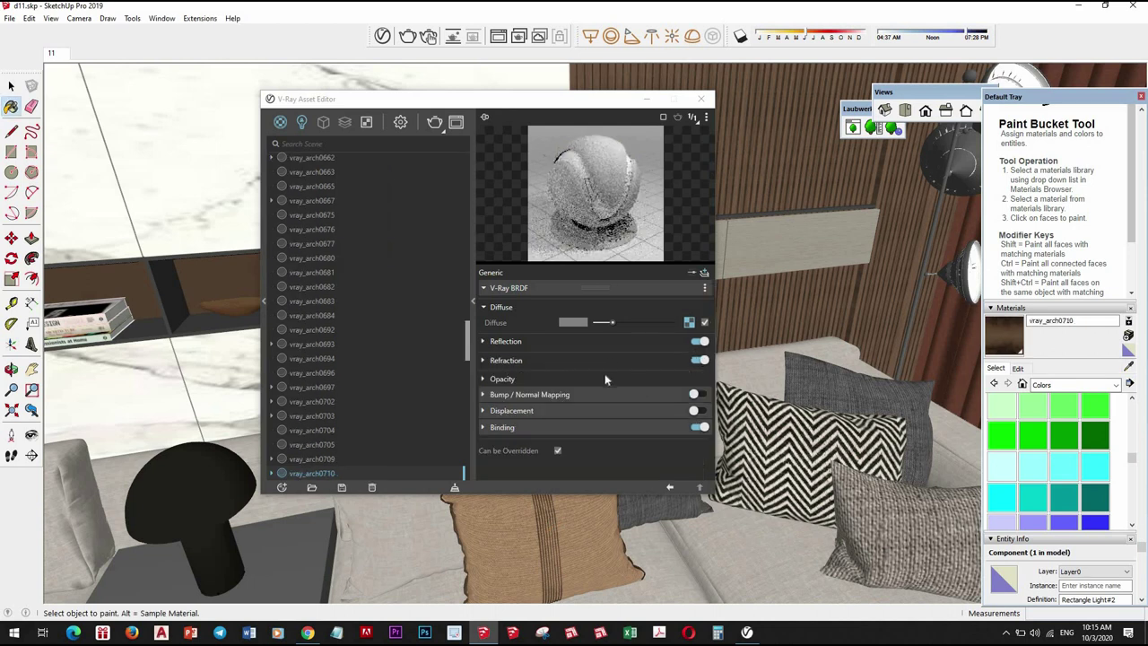
pyautogui.click(603, 359)
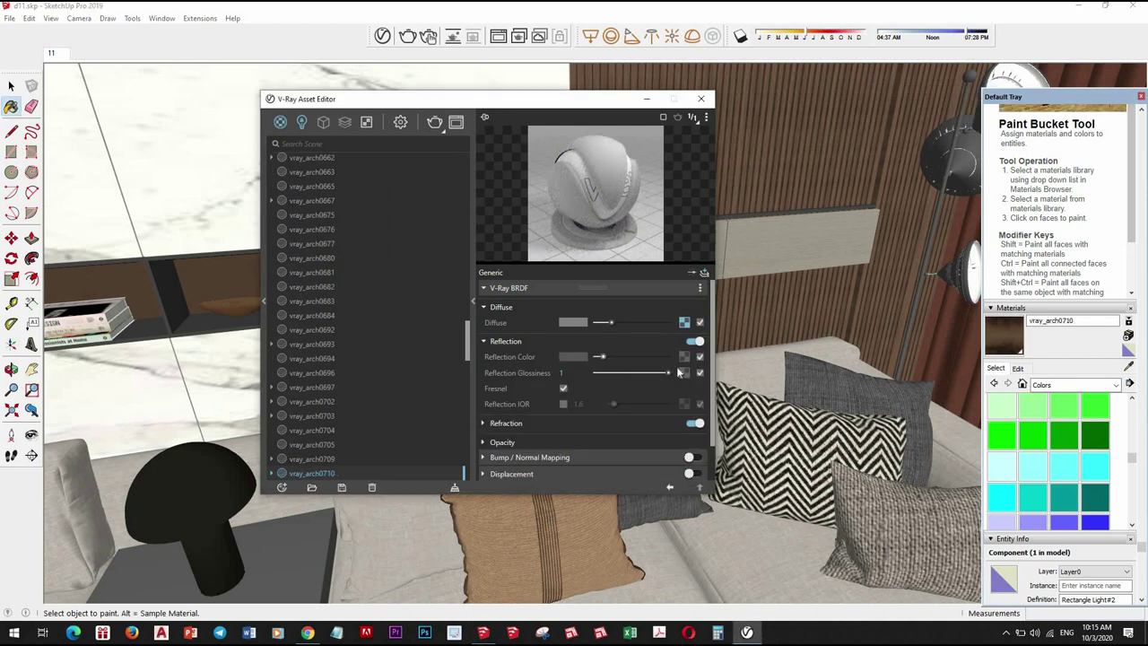
pyautogui.moveTo(668, 372); pyautogui.dragTo(660, 372)
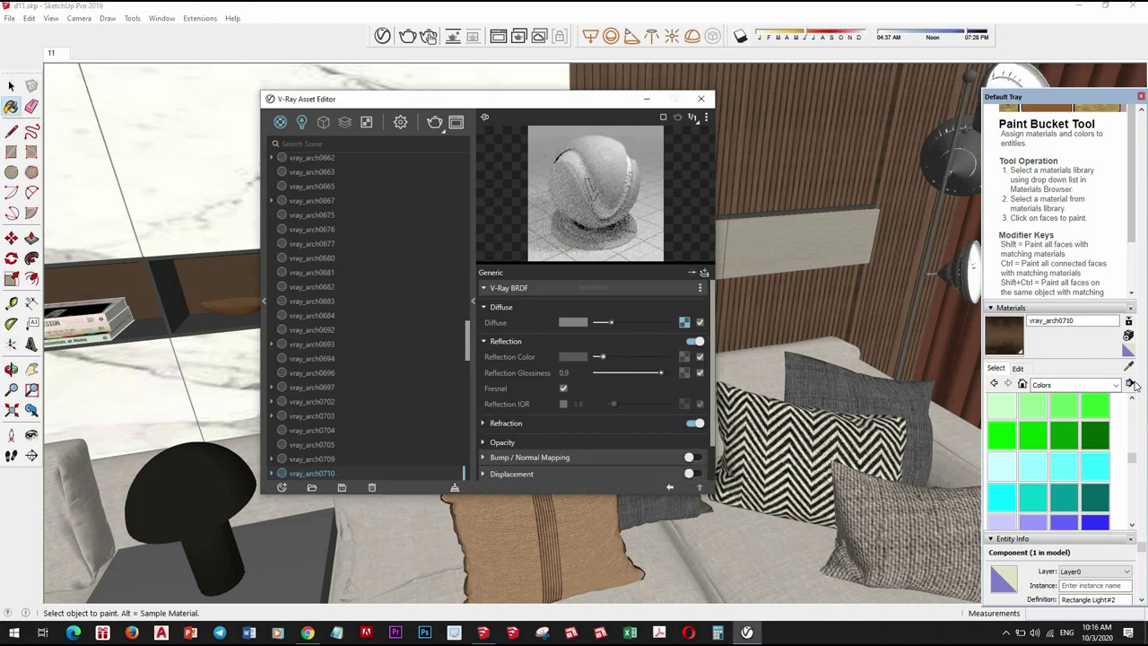
pyautogui.moveTo(682, 503); pyautogui.dragTo(745, 518, button='middle')
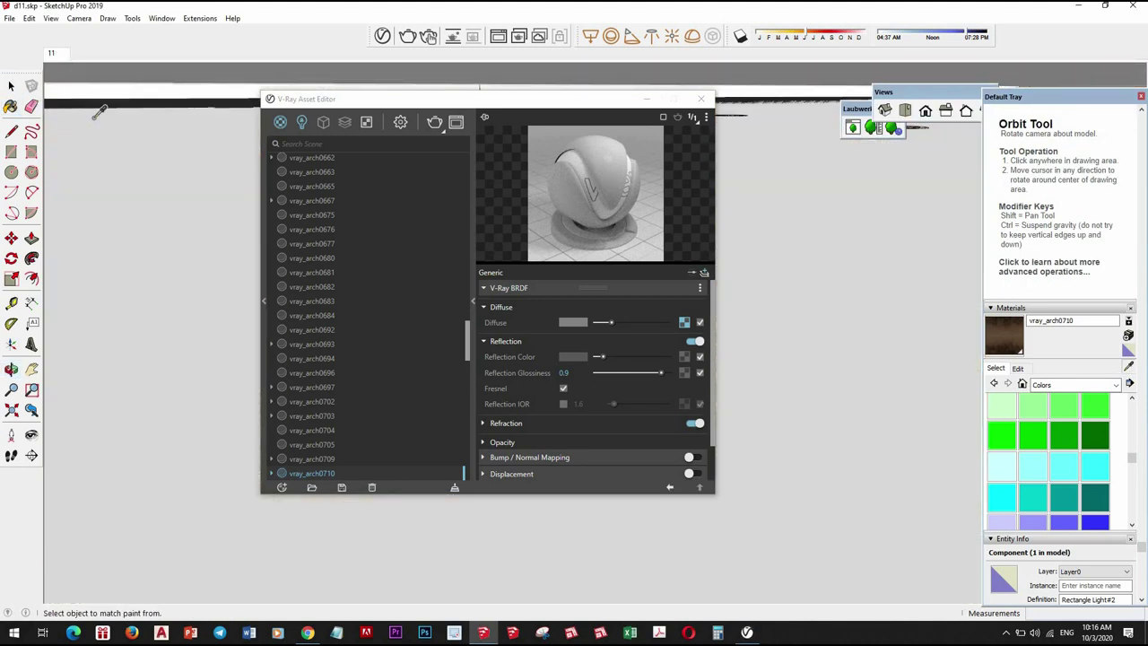
pyautogui.moveTo(99, 112); pyautogui.dragTo(485, 294, button='middle')
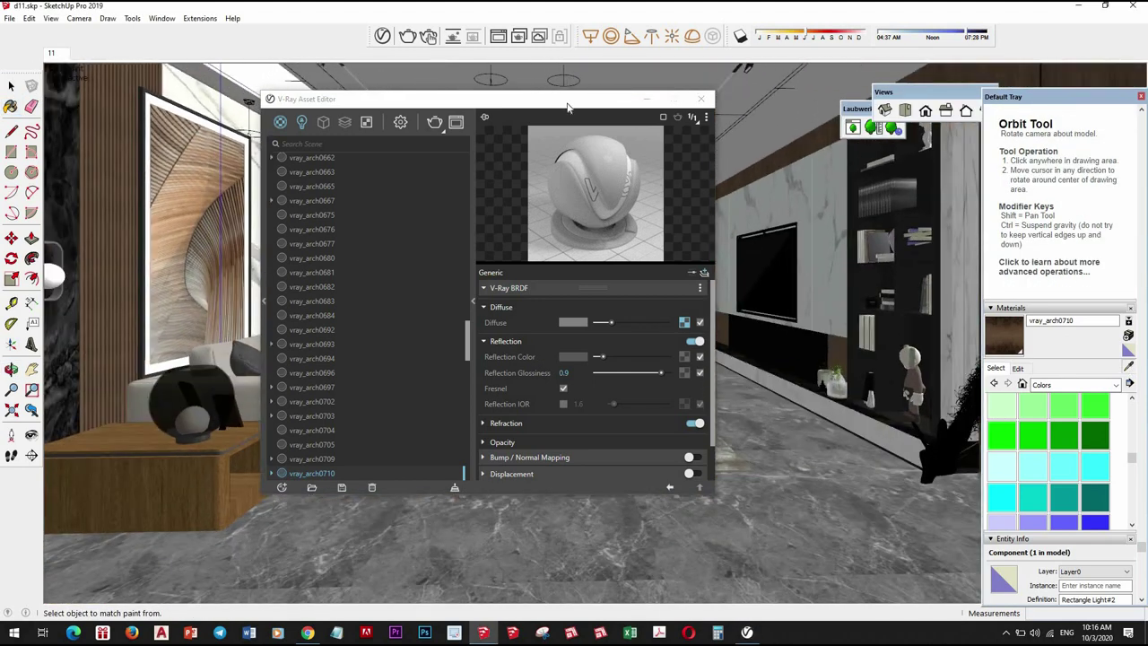
pyautogui.moveTo(661, 97); pyautogui.dragTo(915, 182)
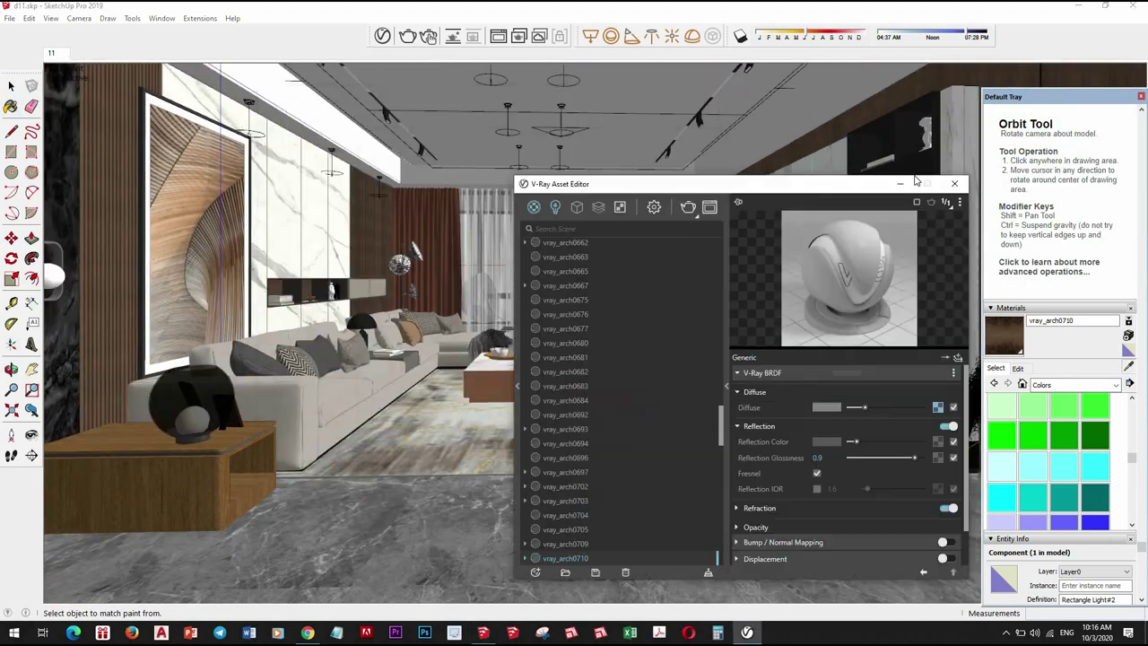
pyautogui.keyDown('alt'); pyautogui.click(500, 505); pyautogui.keyUp('alt')
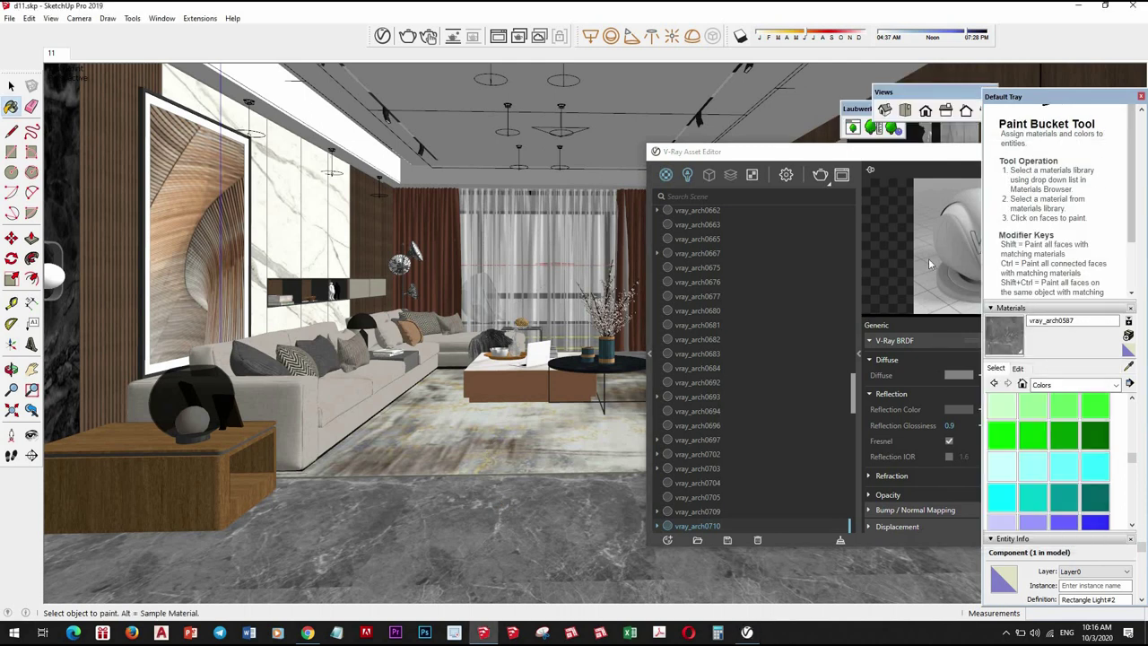
pyautogui.click(684, 180)
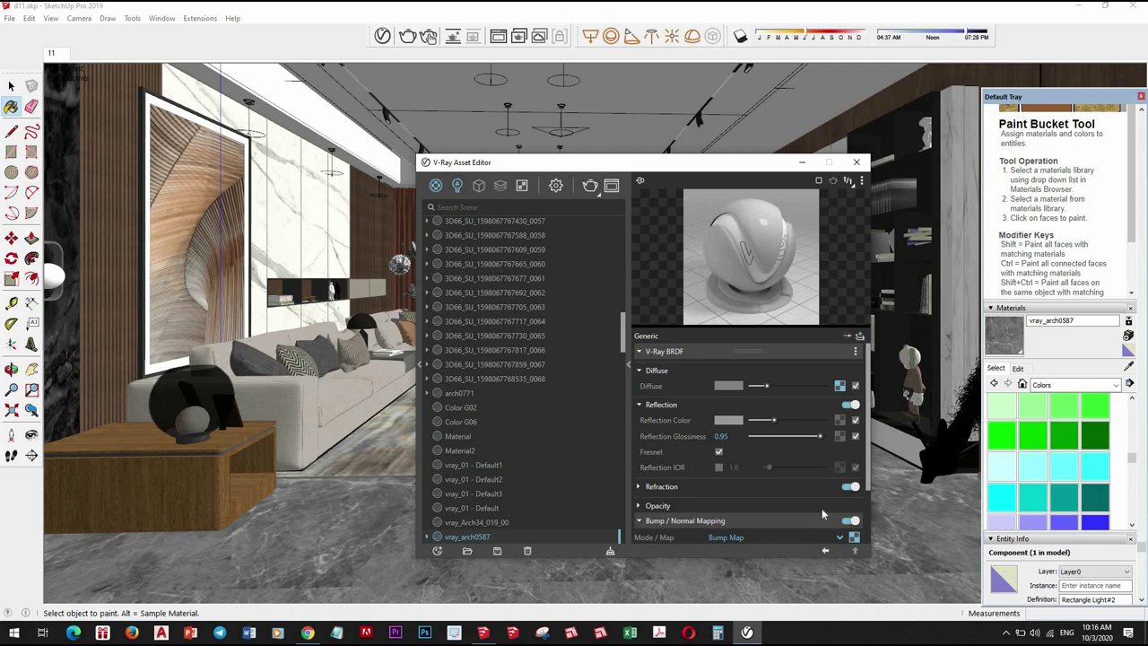
pyautogui.scroll(-2, 822, 514)
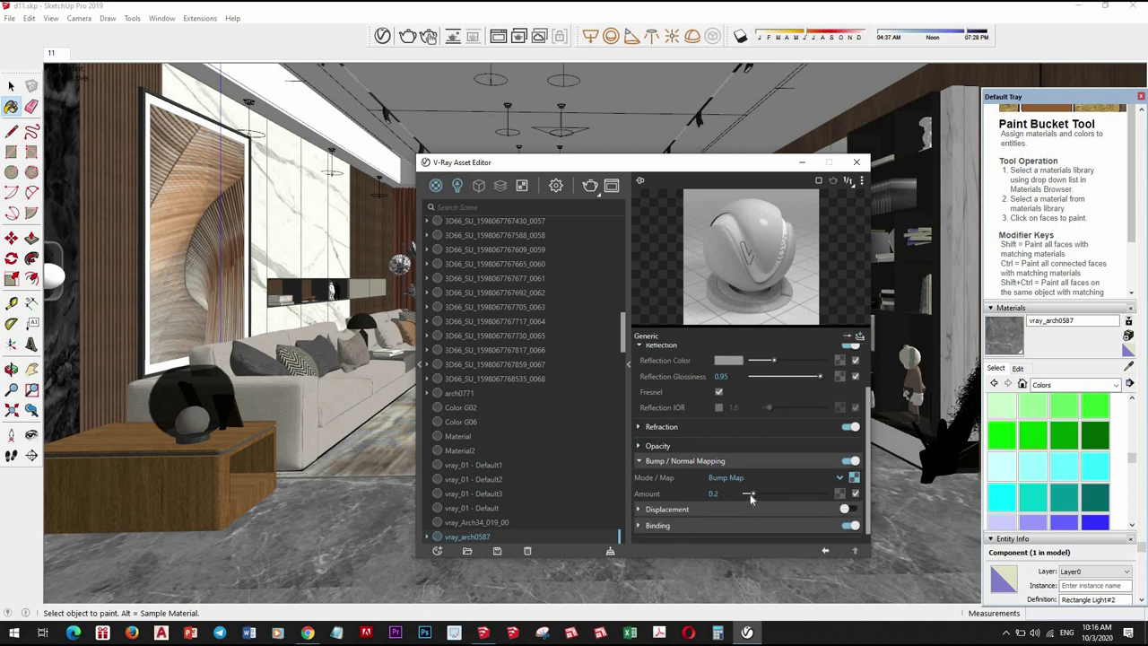
pyautogui.keyDown('alt'); pyautogui.click(408, 437); pyautogui.keyUp('alt')
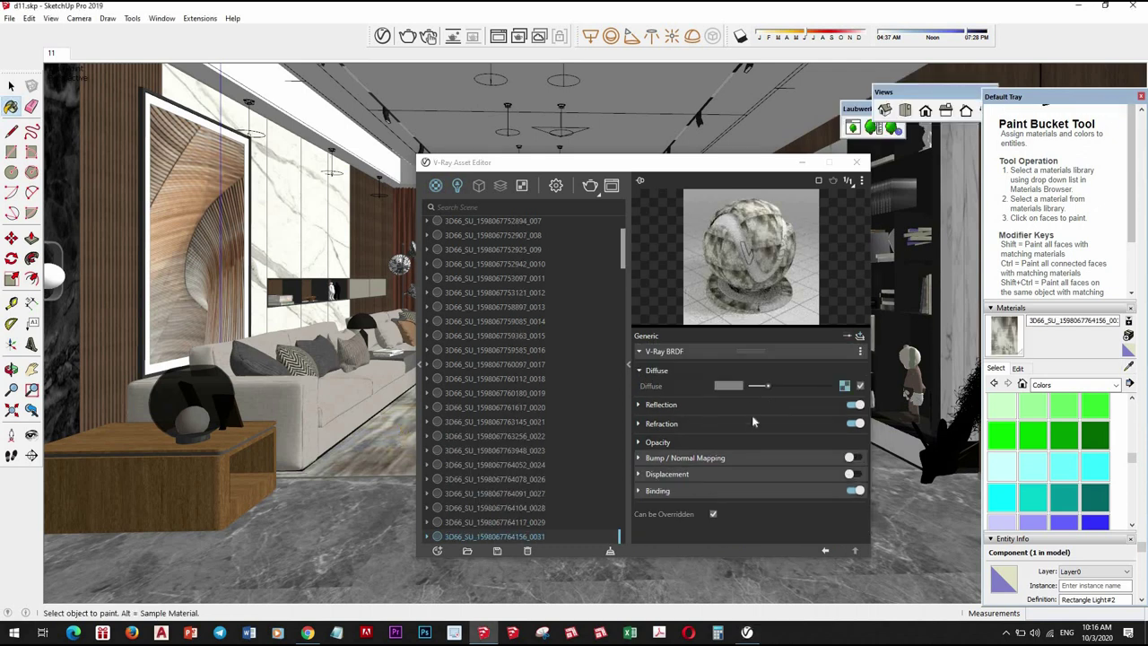
# Copy the marble's diffuse texture into an enabled Bump slot with amount 0.03
pyautogui.rightClick(844, 385)
pyautogui.click(798, 426)
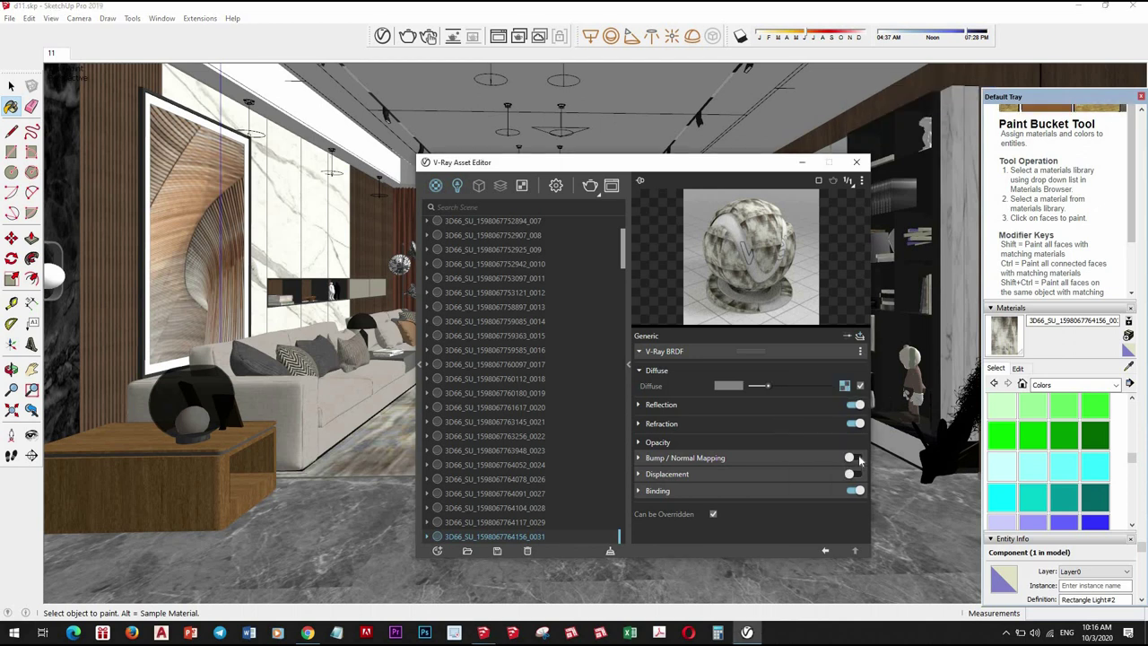
pyautogui.click(850, 457)
pyautogui.rightClick(853, 475)
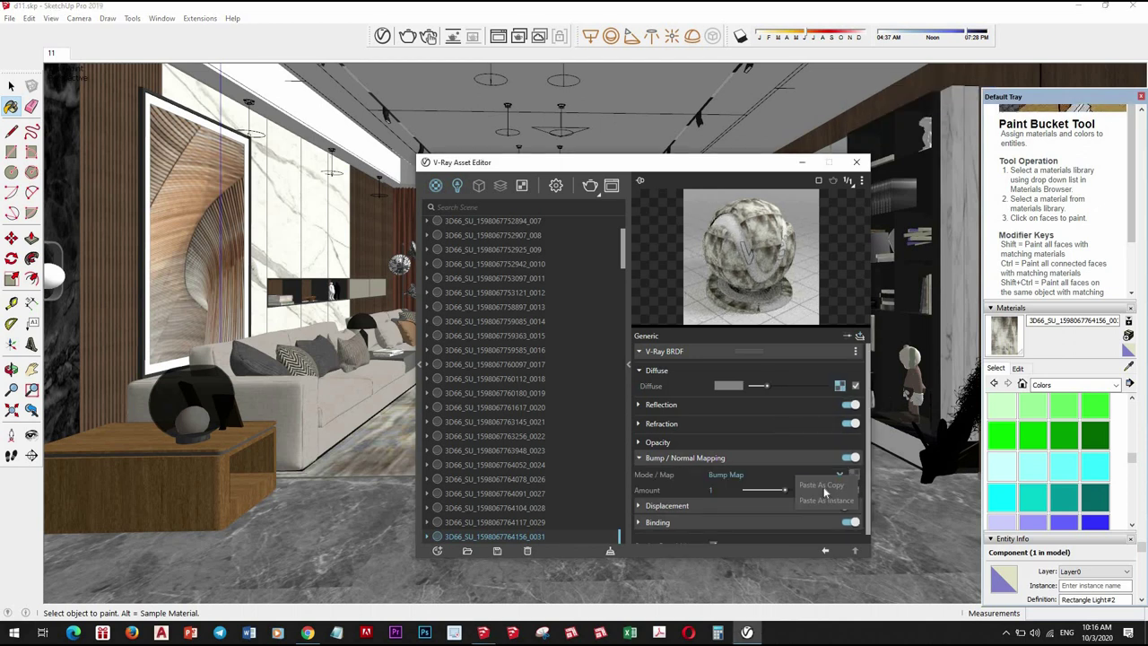
pyautogui.click(744, 491)
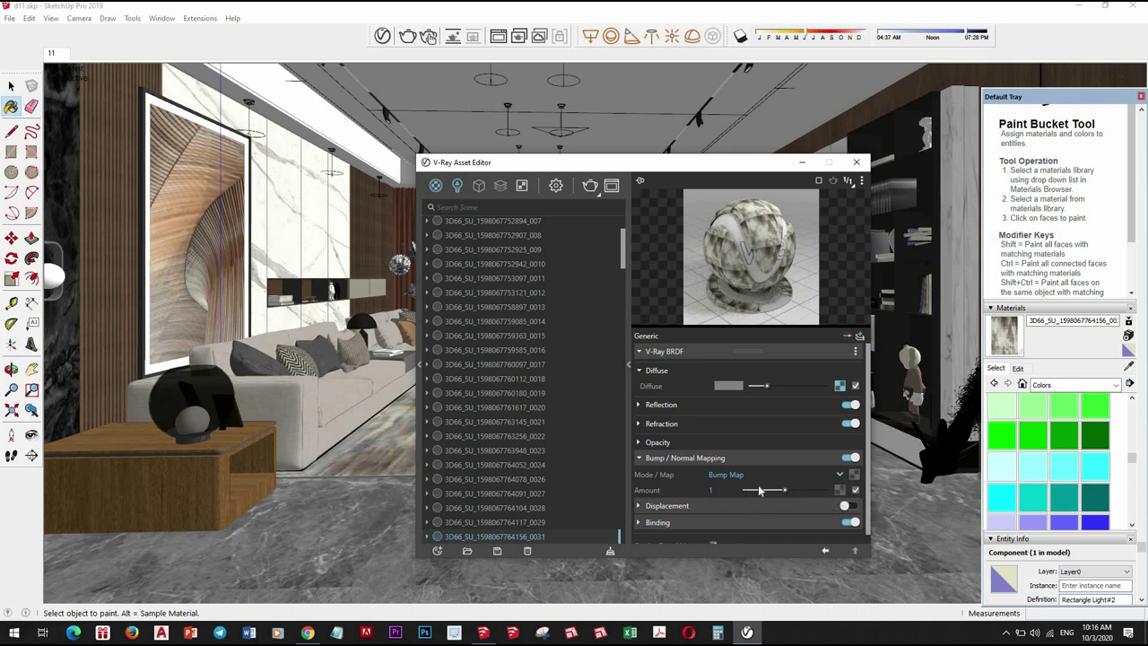
# Give the marble floor a grey reflection with 0.95 glossiness
pyautogui.click(729, 403)
pyautogui.click(763, 420)
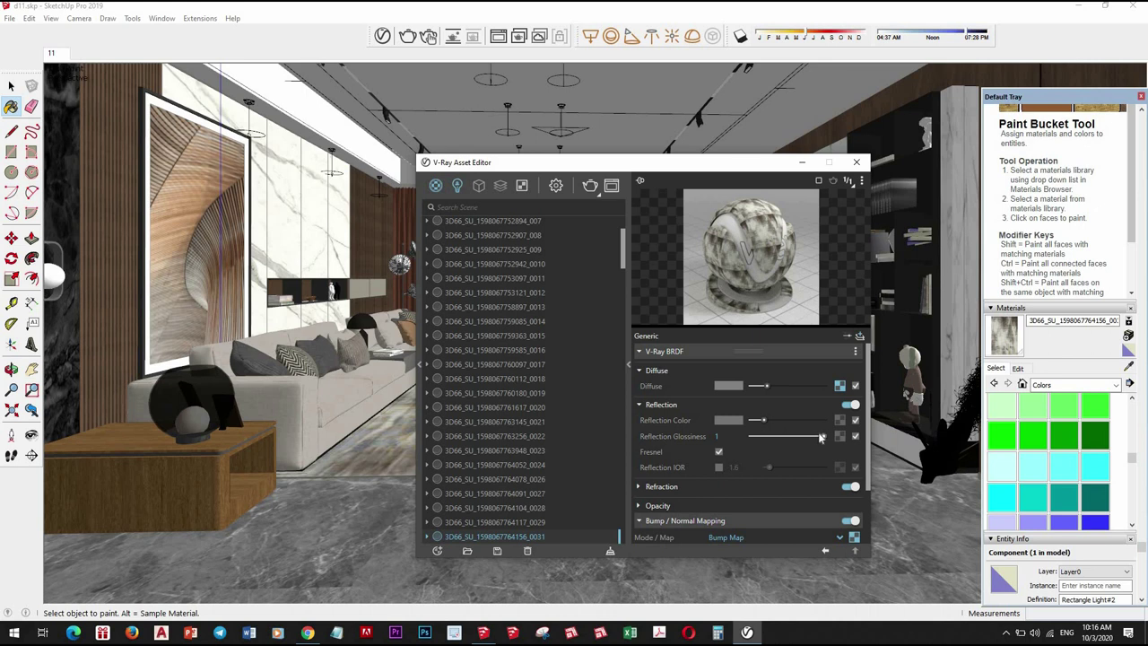
pyautogui.moveTo(821, 437); pyautogui.dragTo(817, 437)
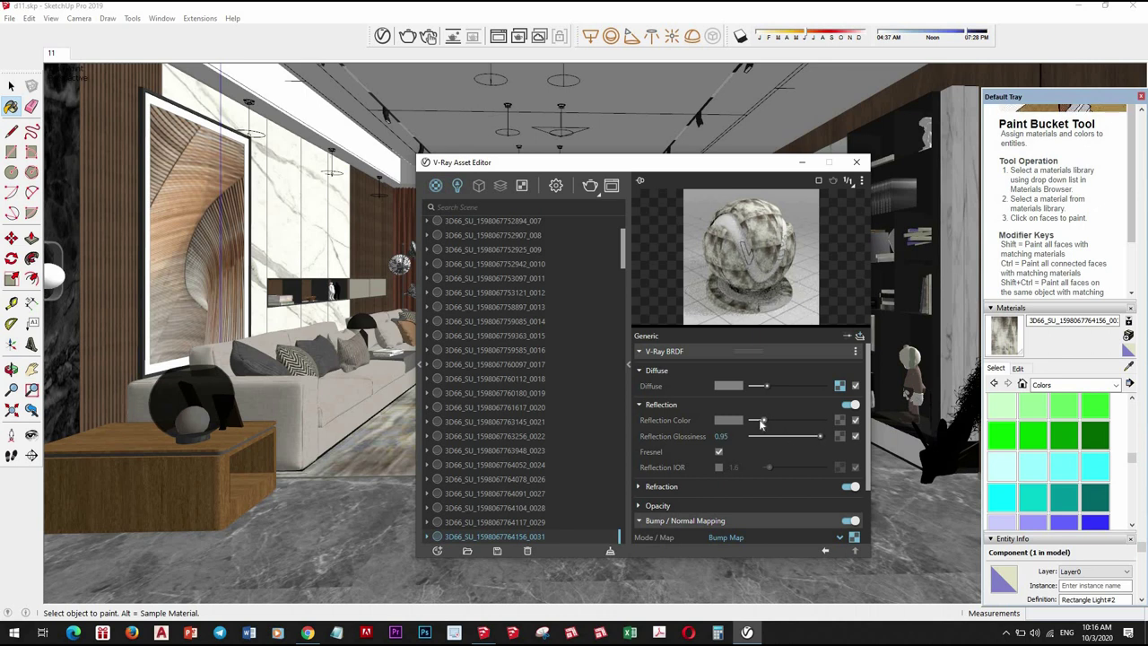
pyautogui.click(1128, 368)
# Make vray_Material #148 clear glass with grey reflection and fully white refraction colour
pyautogui.click(408, 387)
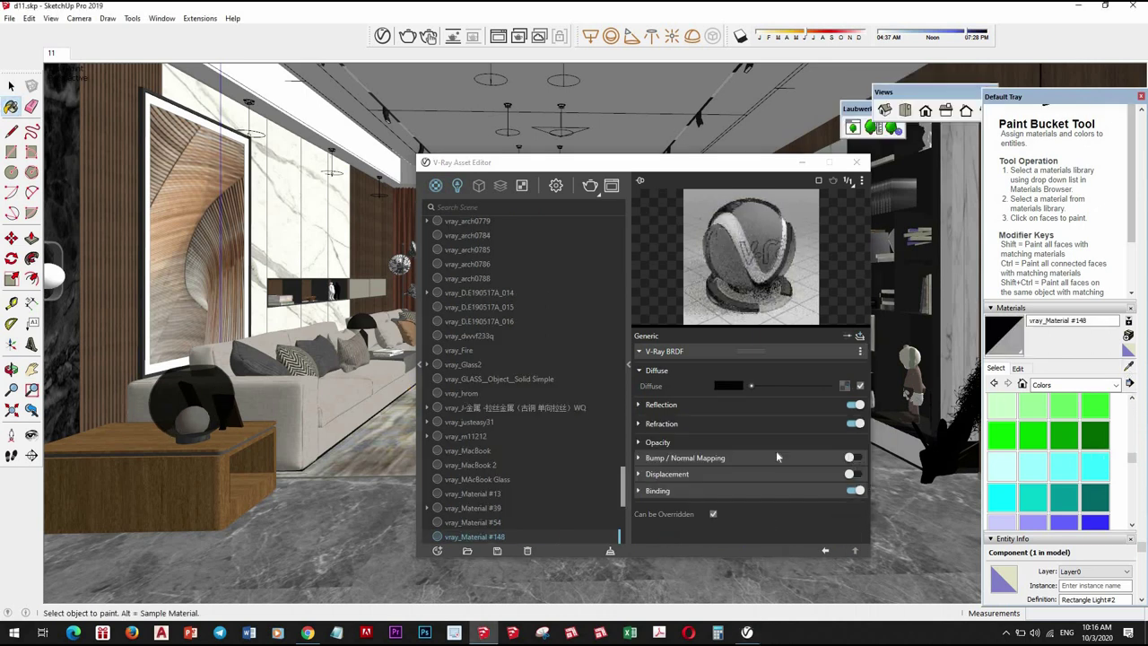
pyautogui.click(769, 422)
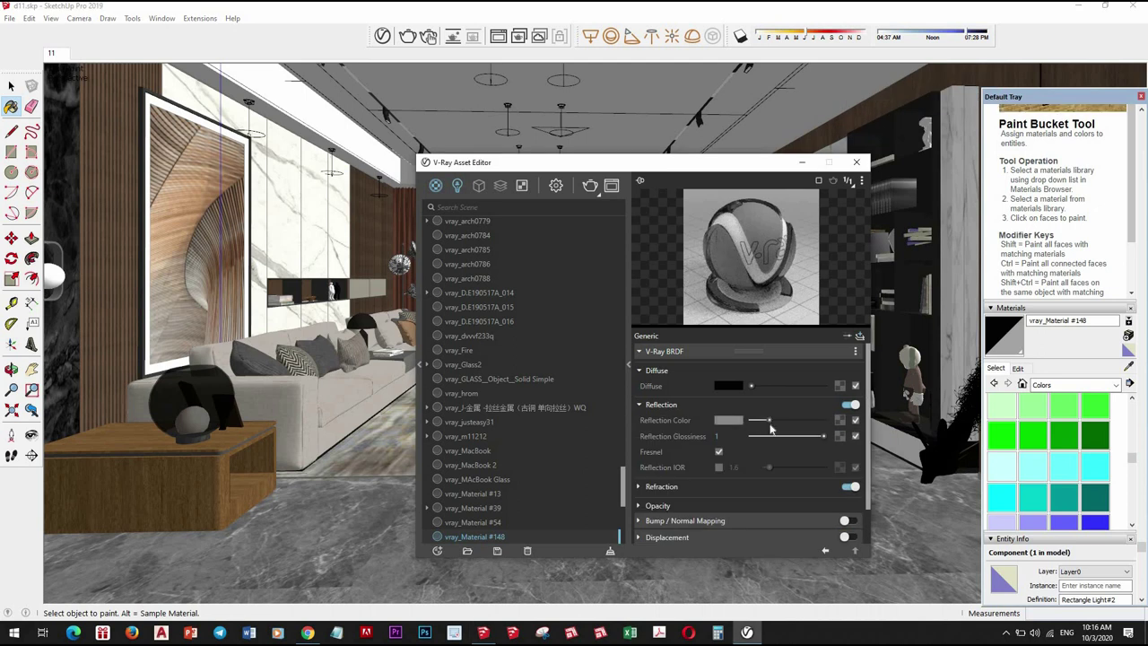
pyautogui.click(725, 491)
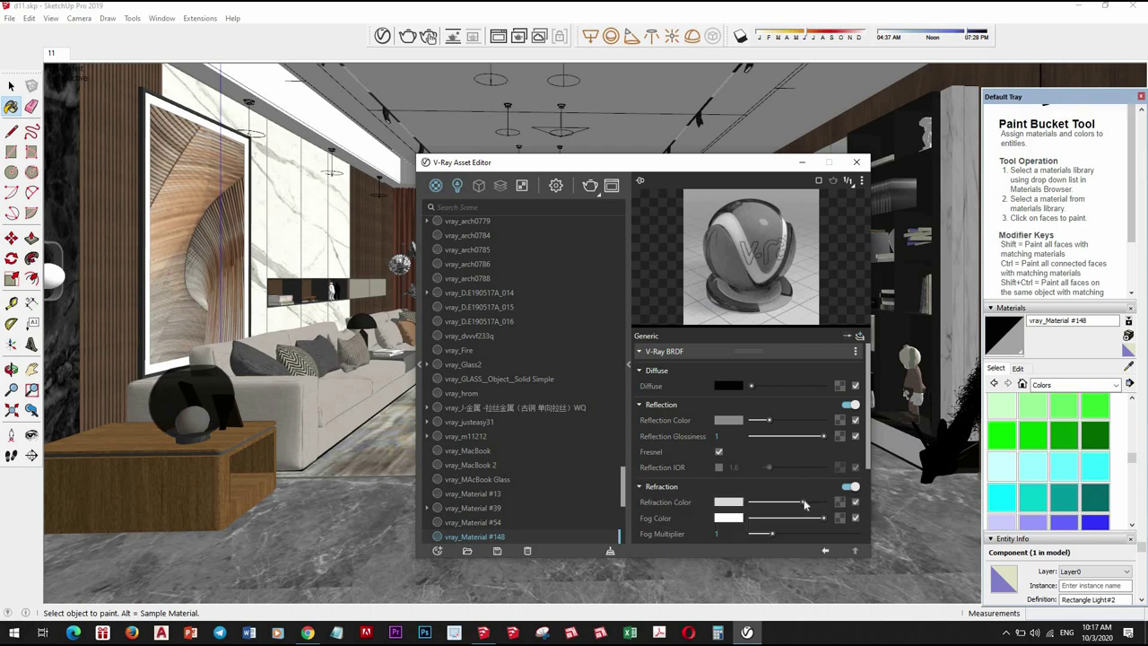
pyautogui.moveTo(804, 505); pyautogui.dragTo(819, 508)
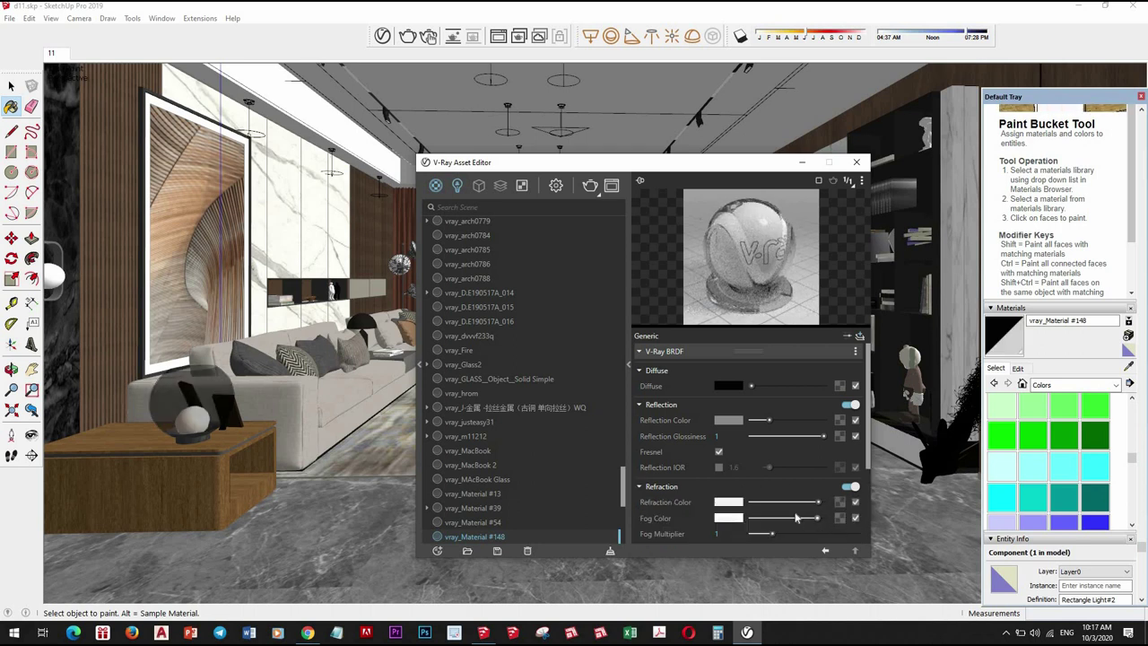
pyautogui.moveTo(812, 507); pyautogui.dragTo(817, 507)
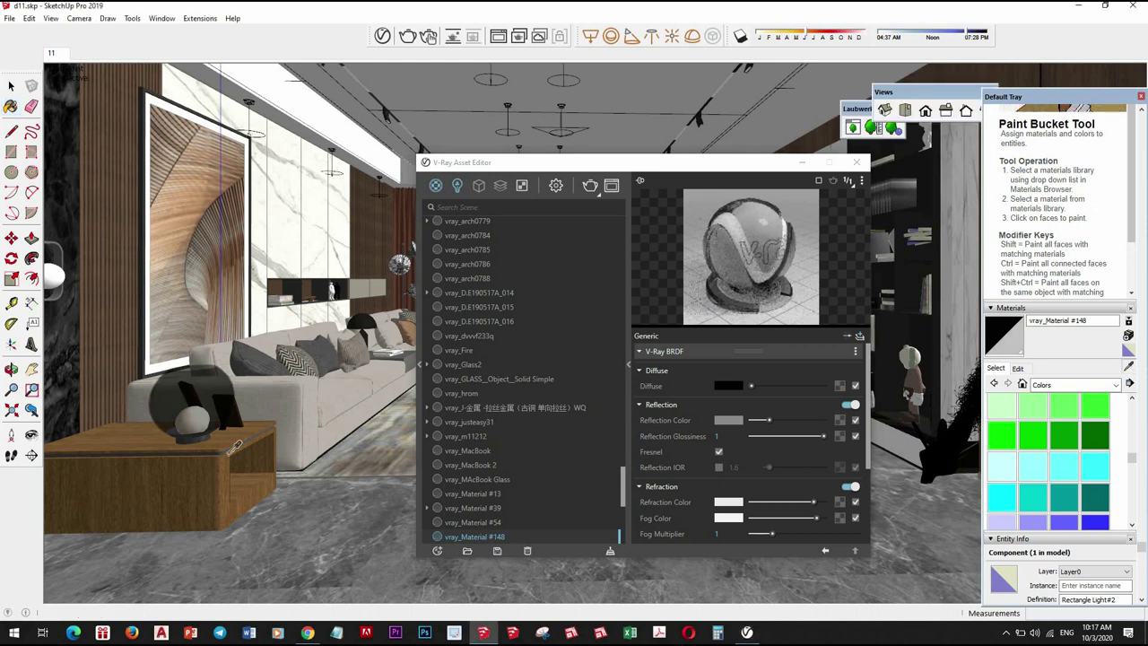
pyautogui.keyDown('alt'); pyautogui.click(248, 432); pyautogui.keyUp('alt')
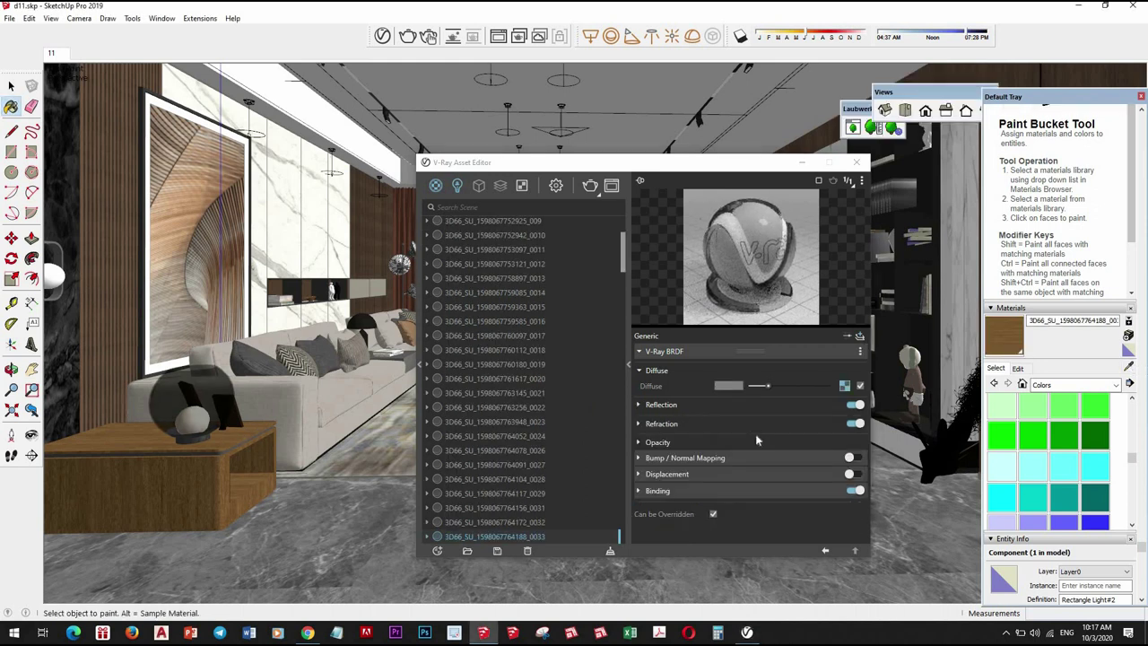
# Give the wood material and vray_arch0703 grey reflections with 0.95 glossiness
pyautogui.click(708, 405)
pyautogui.moveTo(751, 419); pyautogui.dragTo(757, 420)
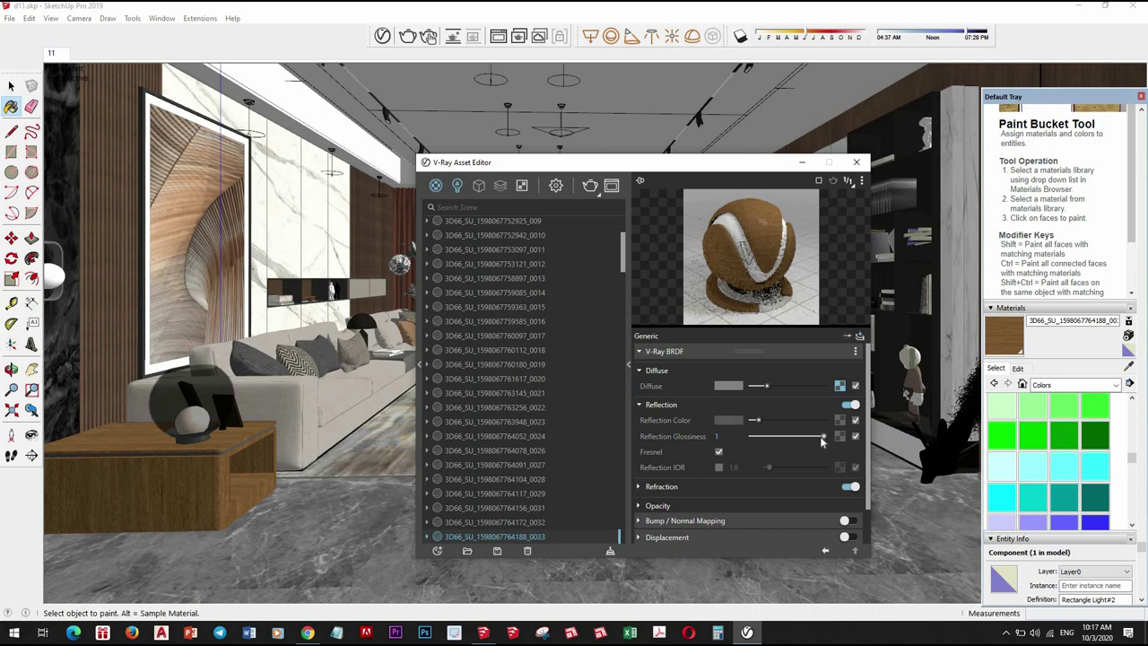
pyautogui.moveTo(821, 441); pyautogui.dragTo(818, 439)
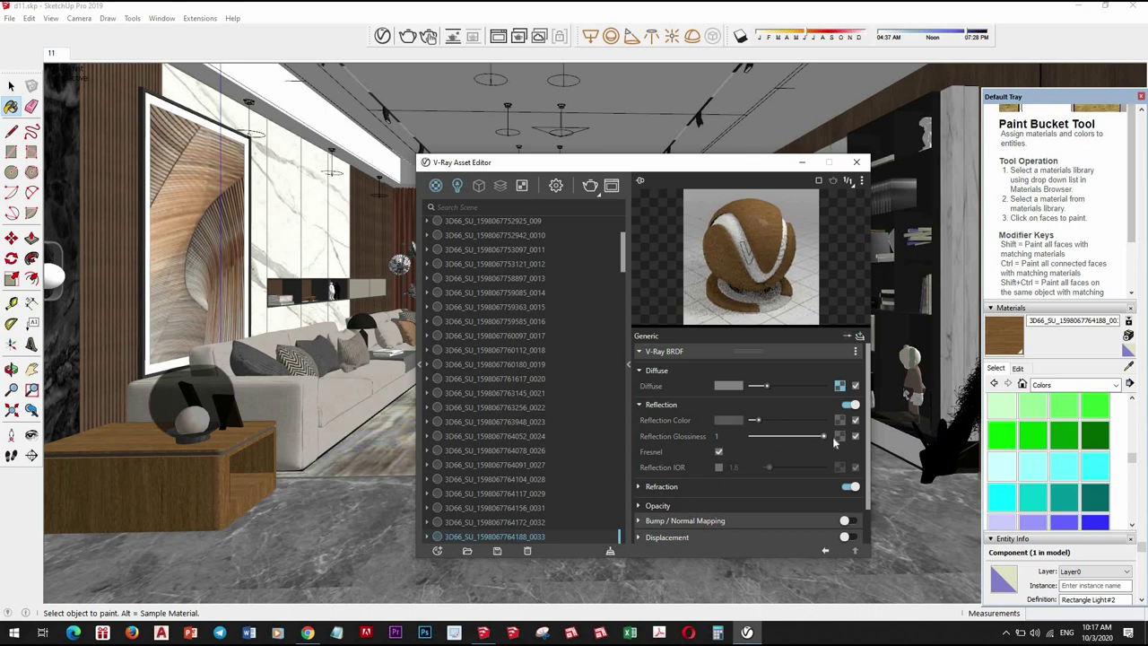
pyautogui.keyDown('alt'); pyautogui.click(208, 239); pyautogui.keyUp('alt')
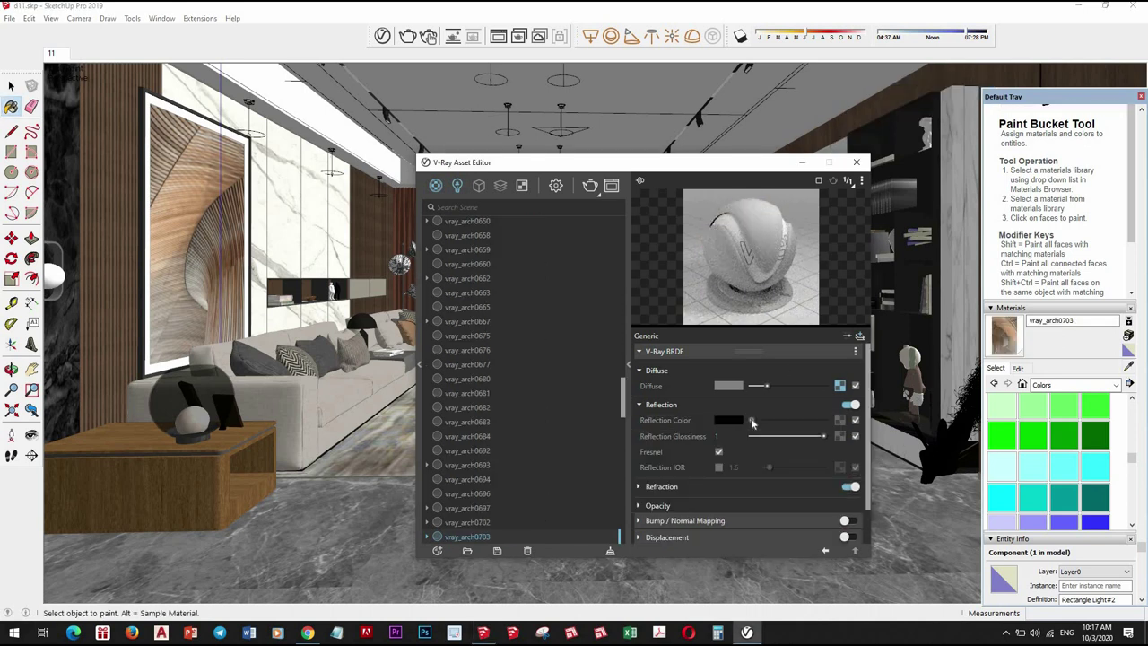
pyautogui.moveTo(750, 420); pyautogui.dragTo(755, 420)
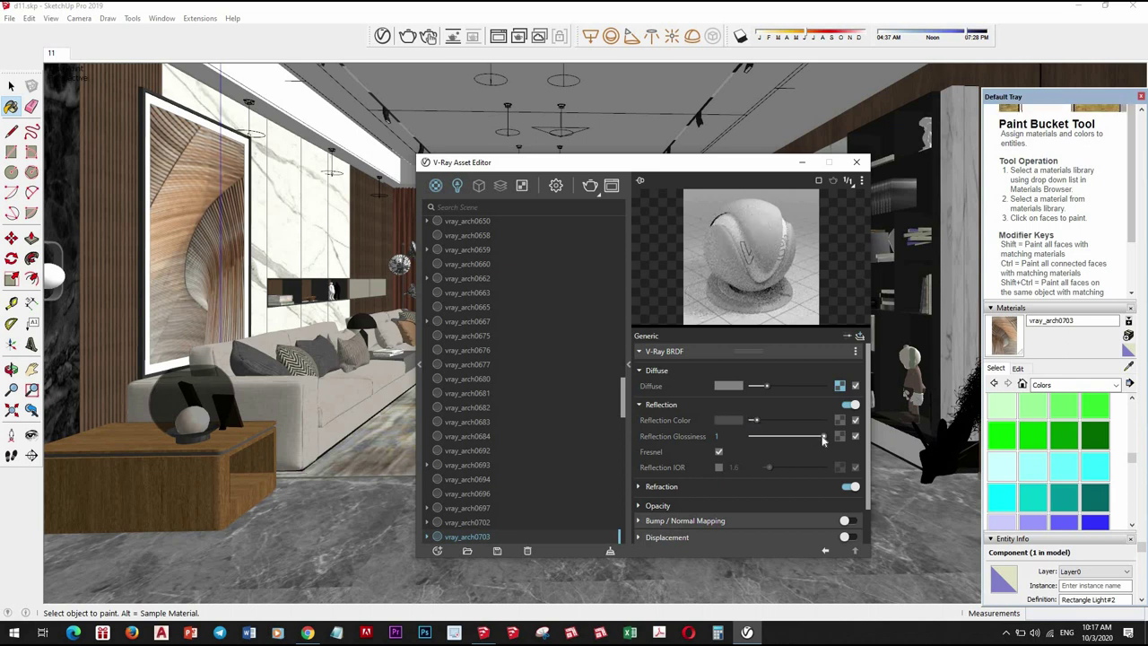
pyautogui.moveTo(822, 439); pyautogui.dragTo(819, 437)
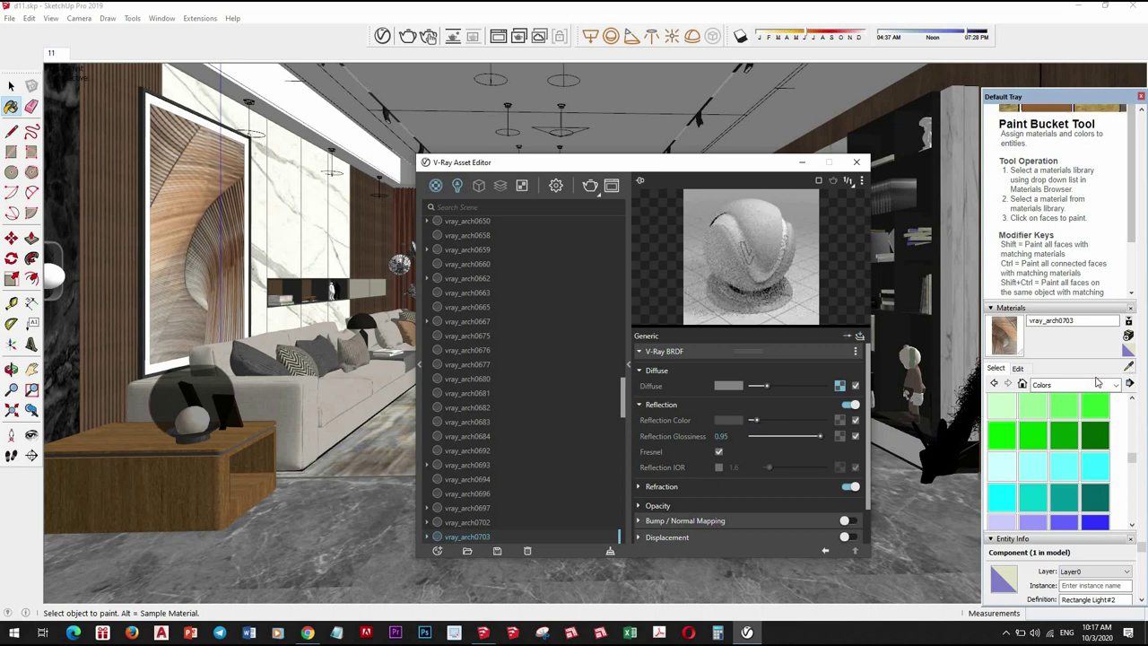
pyautogui.press('alt')
pyautogui.keyDown('alt'); pyautogui.click(77, 184); pyautogui.keyUp('alt')
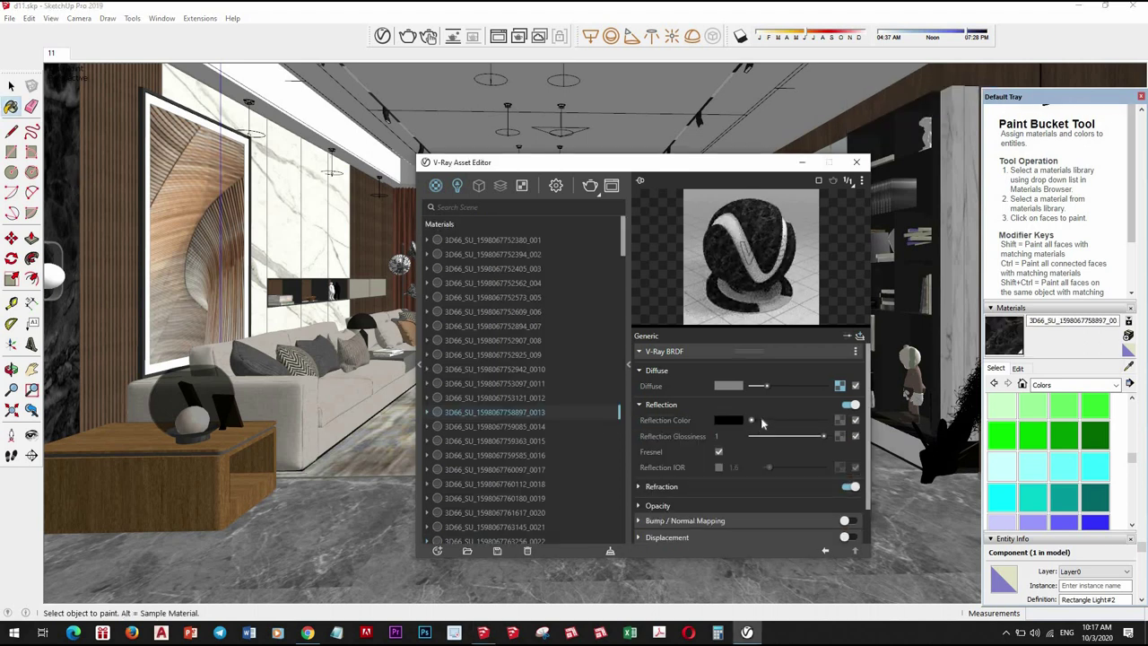
pyautogui.moveTo(762, 423); pyautogui.dragTo(754, 420)
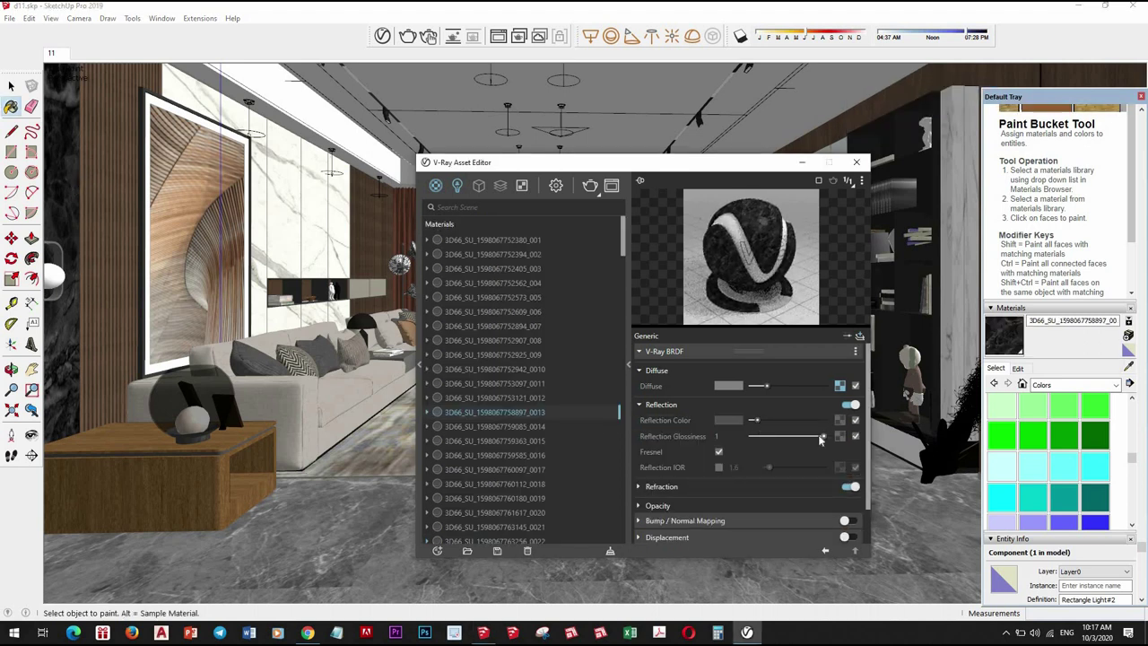
pyautogui.moveTo(819, 440); pyautogui.dragTo(815, 438)
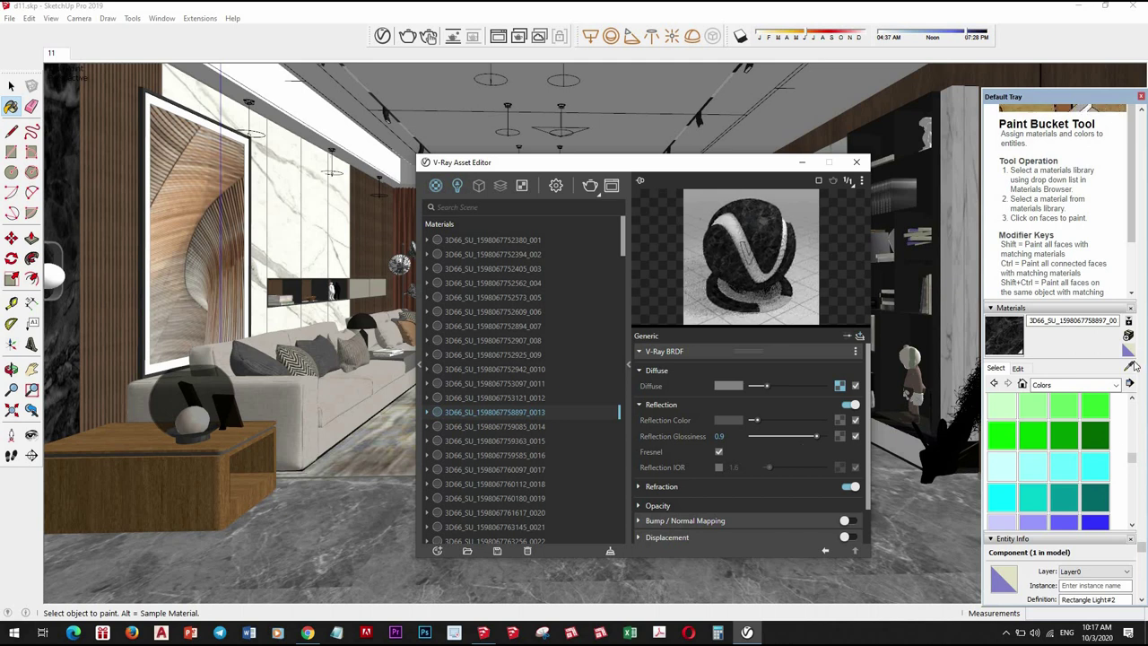
# Close the V-Ray Asset Editor and start an 800 x 450 V-Ray render of the living room
pyautogui.click(857, 162)
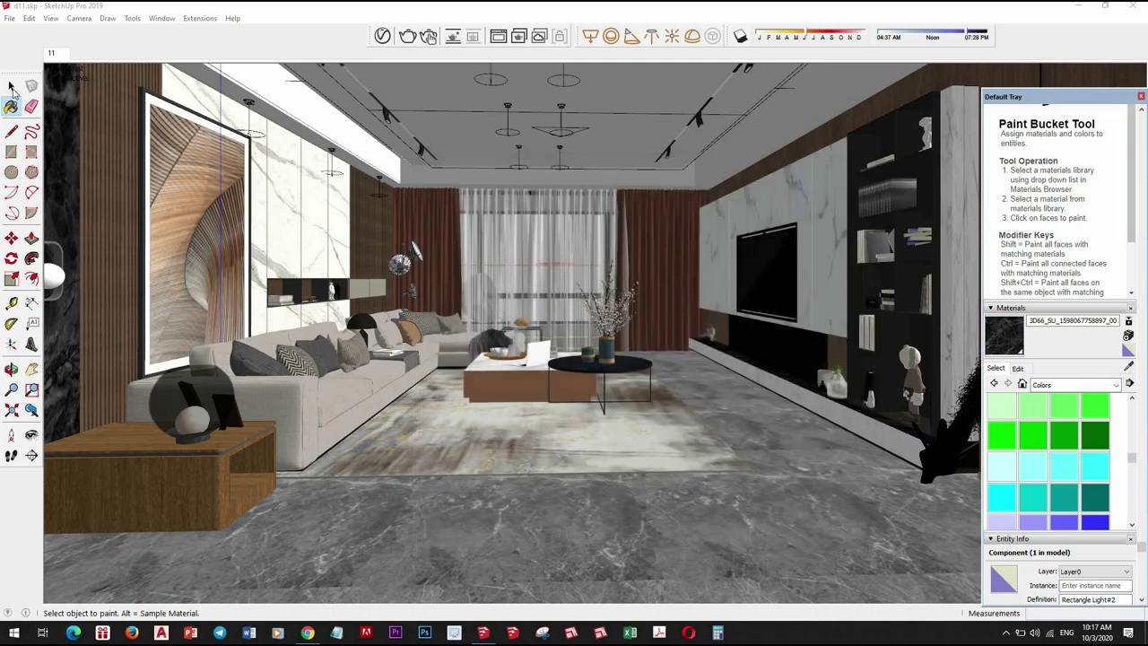
pyautogui.click(11, 86)
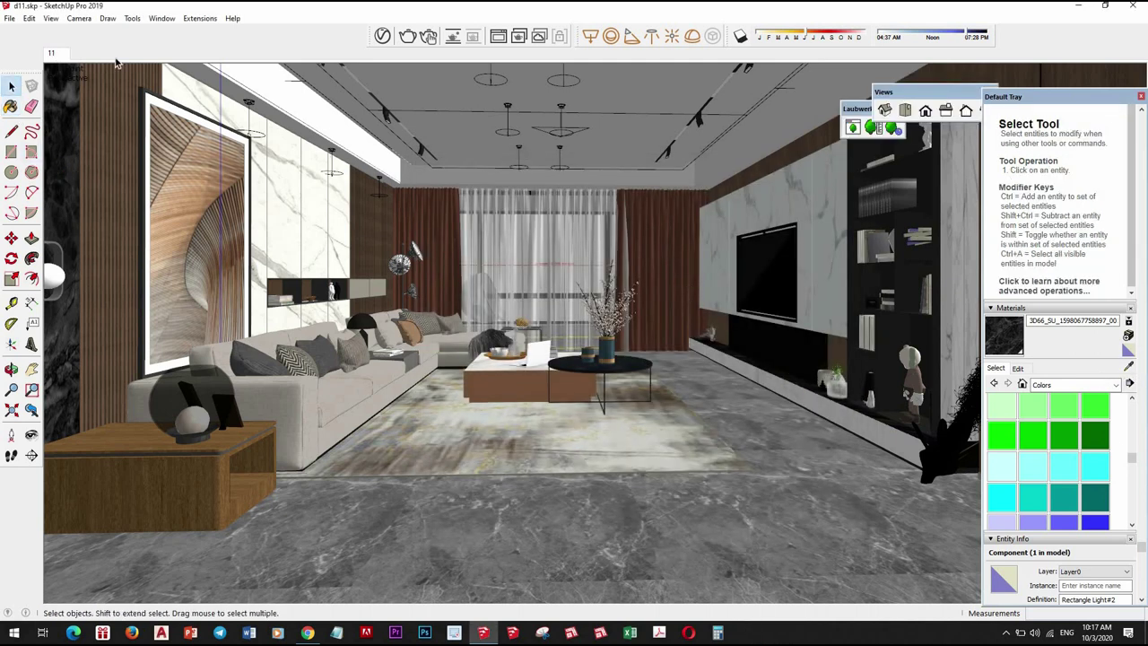
pyautogui.click(409, 38)
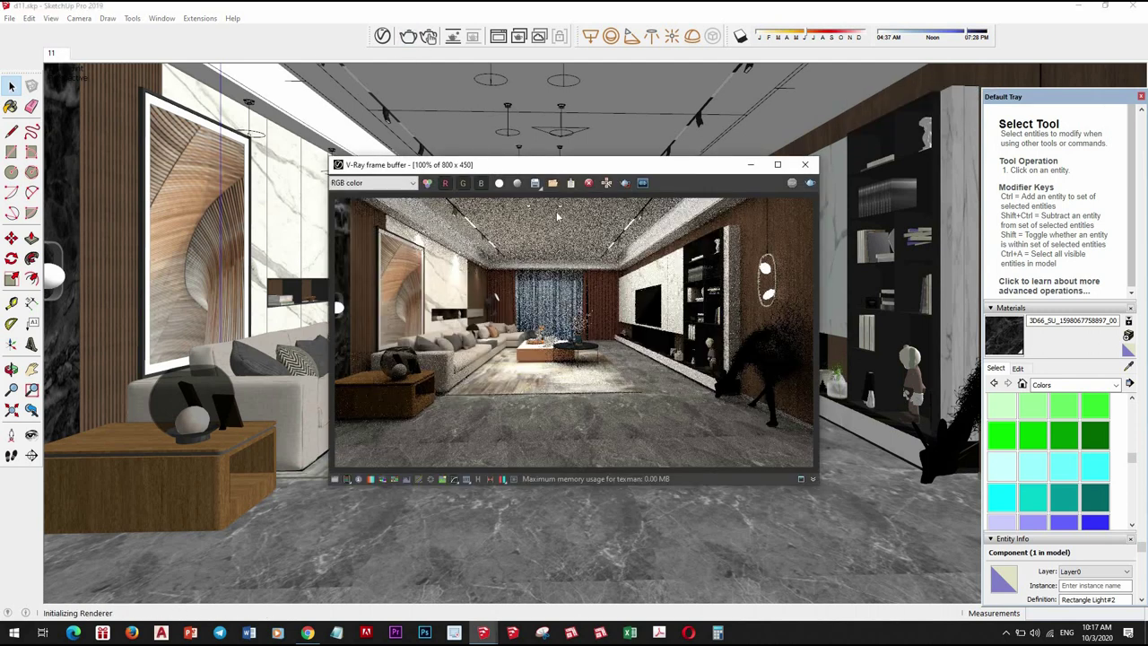